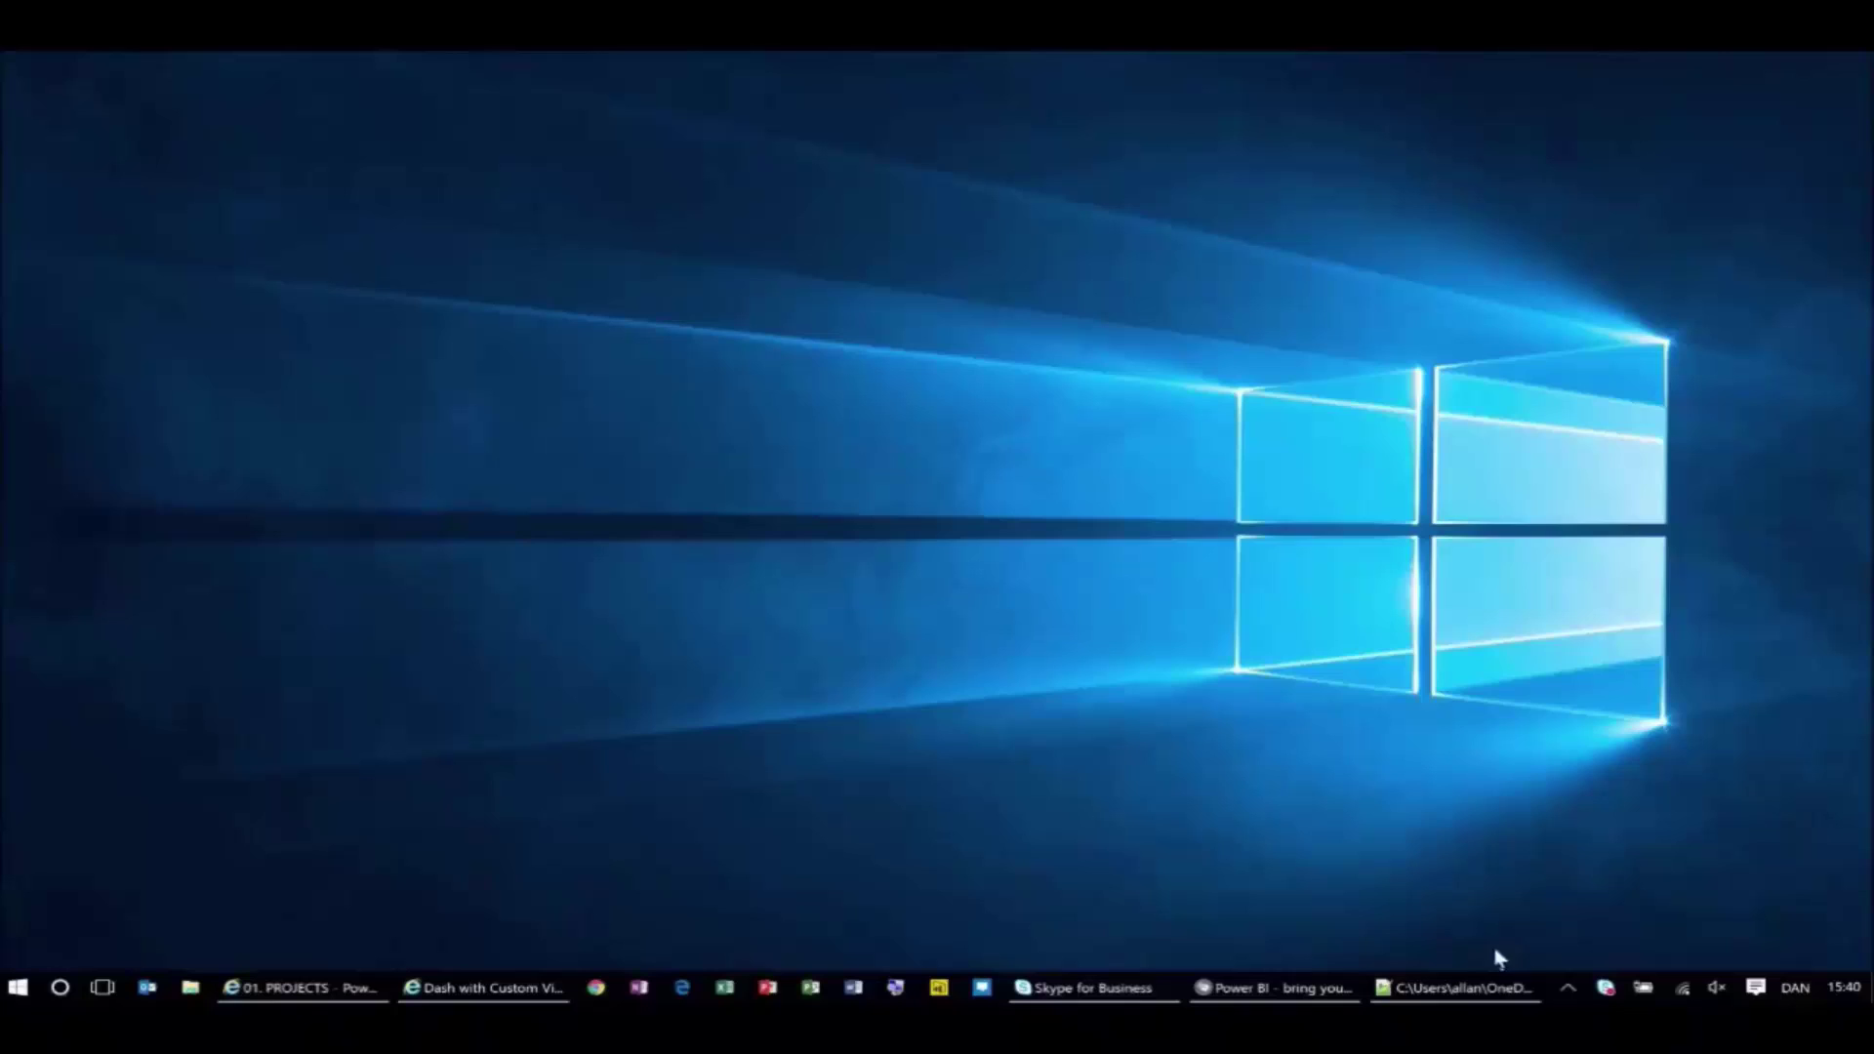
# Bring Cortana Samples.txt forward in Notepad++ at normal zoom and shorten its window.
pyautogui.click(1487, 990)
pyautogui.click(1425, 240)
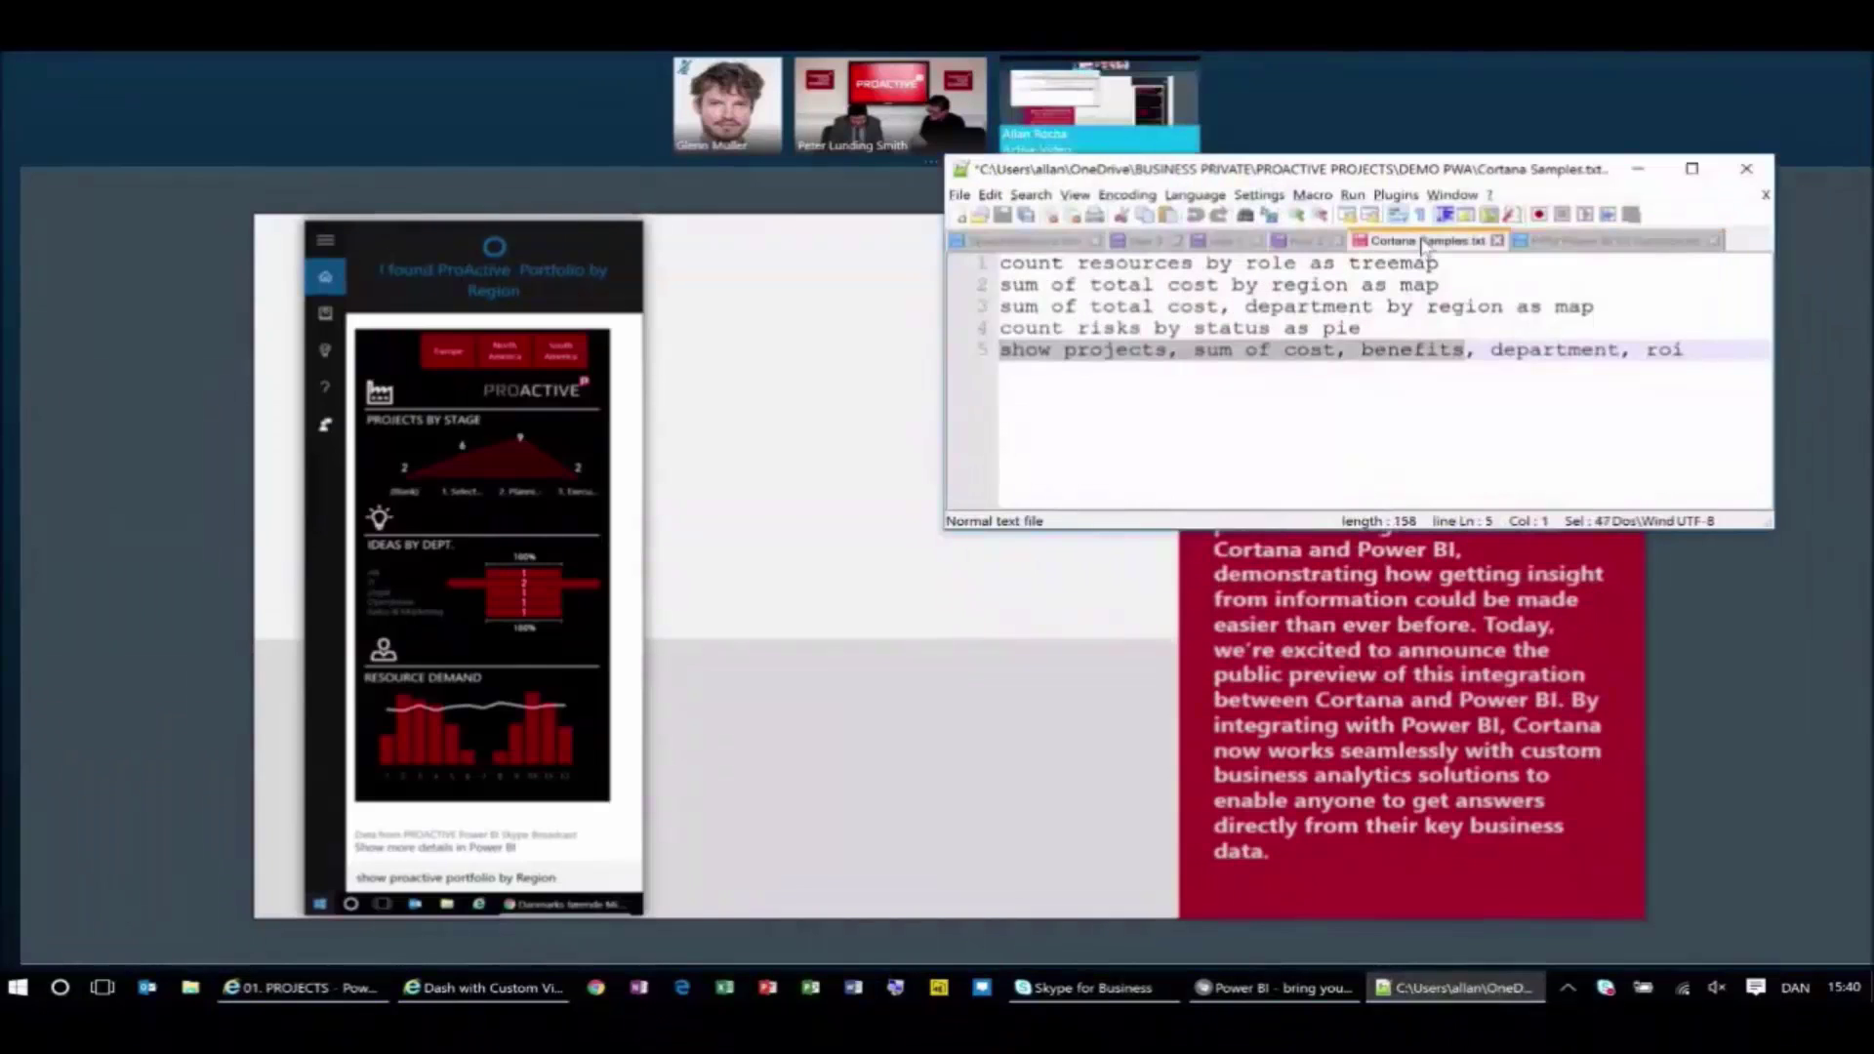
pyautogui.keyDown('ctrl'); pyautogui.scroll(5, 1397, 338); pyautogui.keyUp('ctrl')
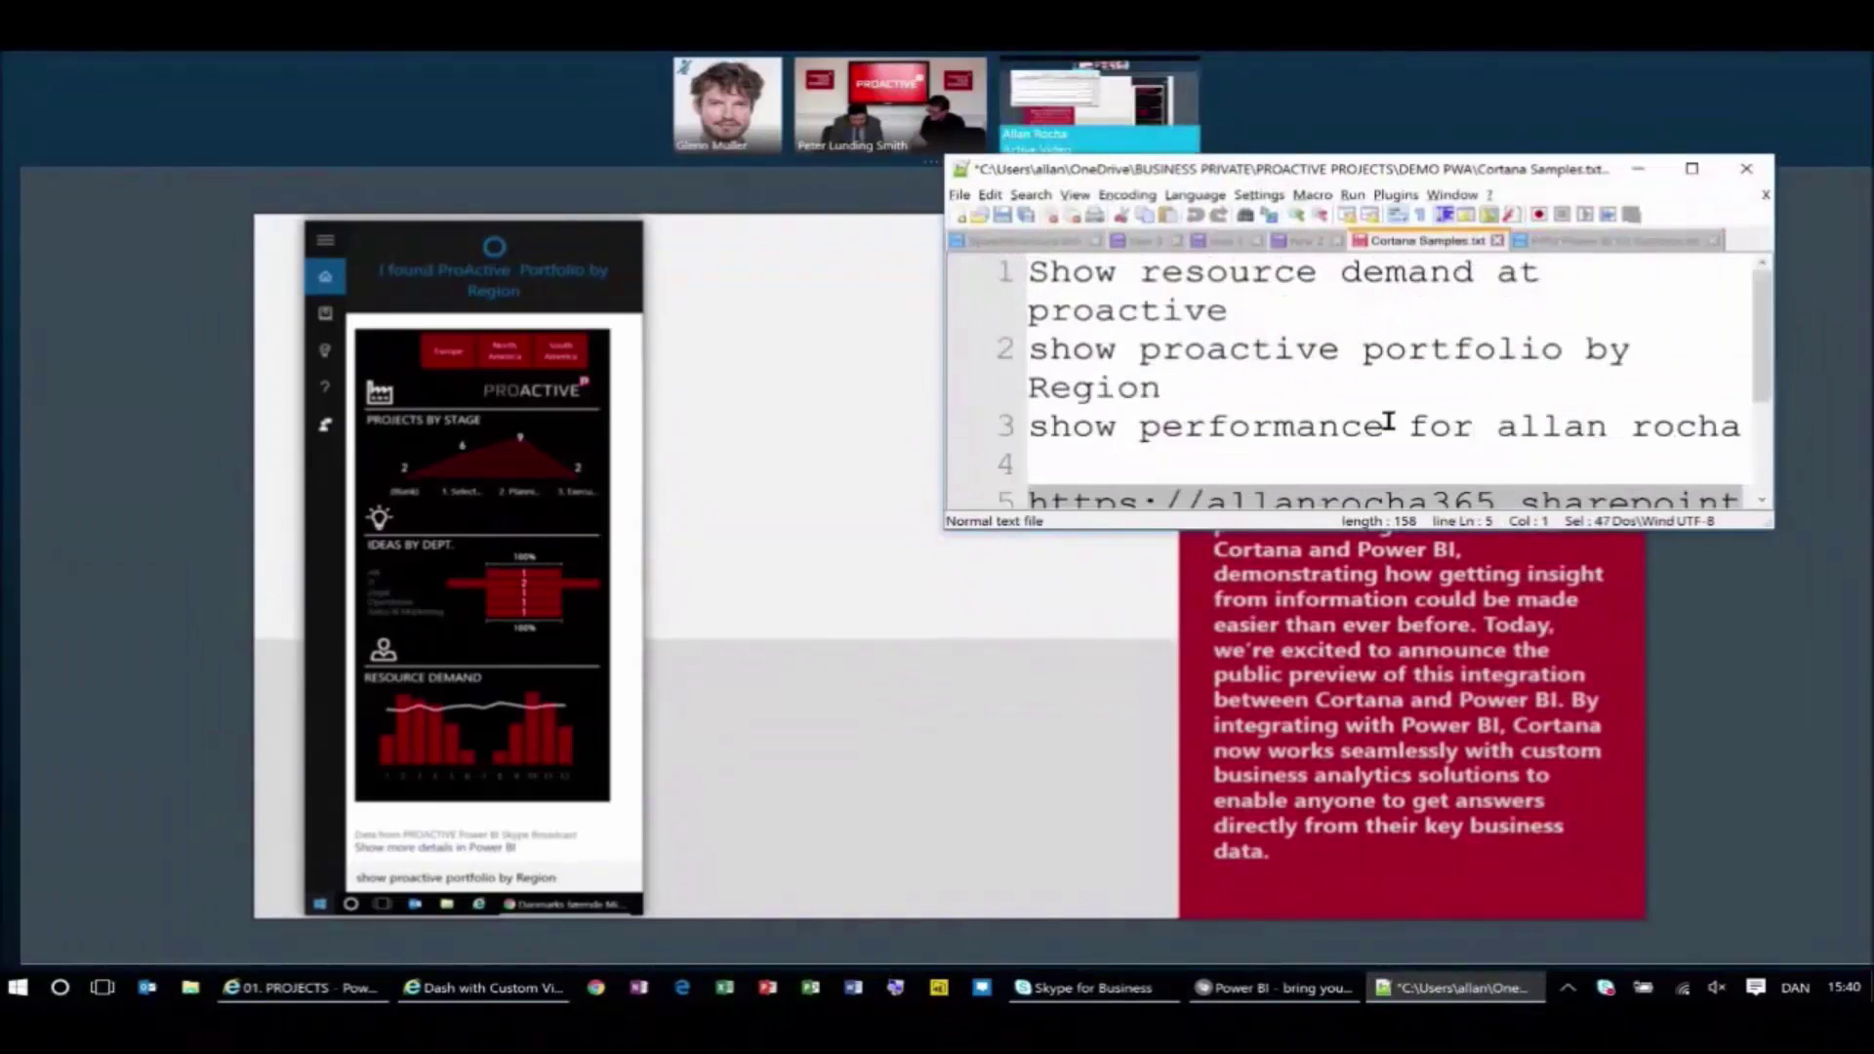
pyautogui.keyDown('ctrl'); pyautogui.scroll(-5, 1388, 422); pyautogui.keyUp('ctrl')
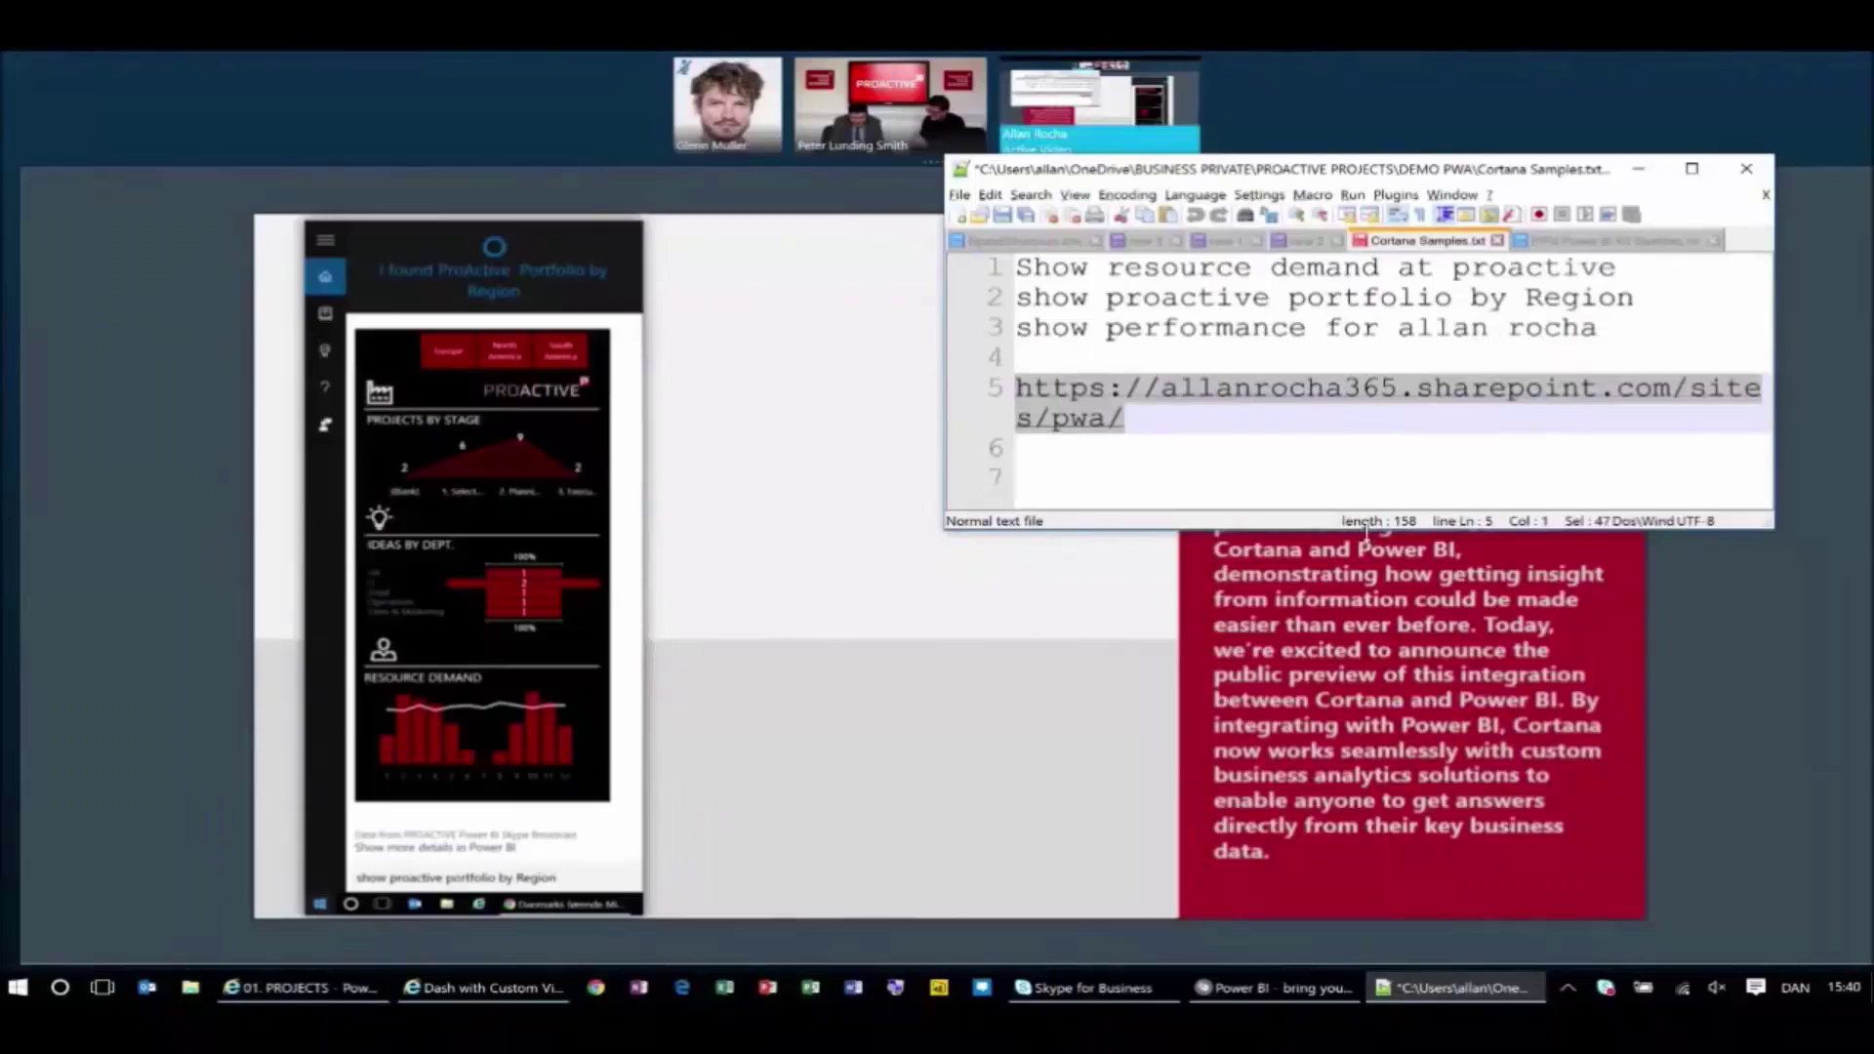
pyautogui.moveTo(1371, 528); pyautogui.dragTo(1368, 383)
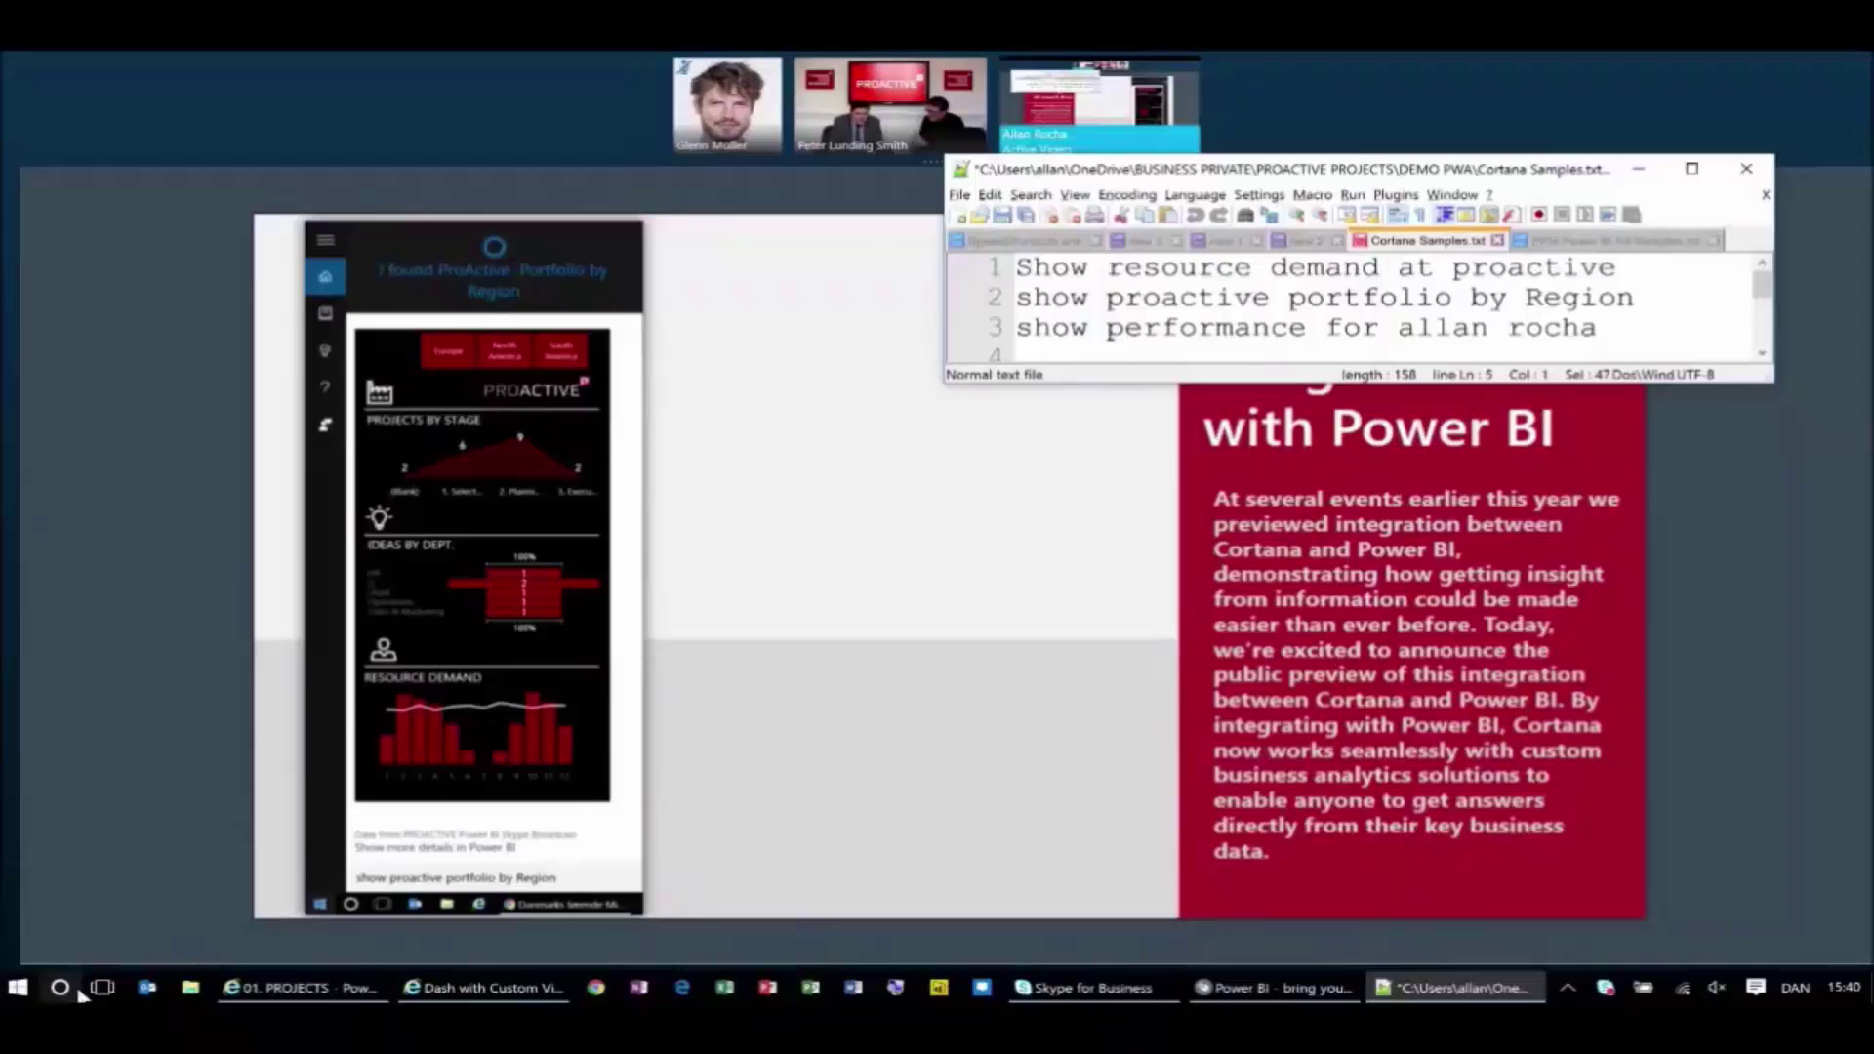
# Return from the notes to the full-screen meeting slide and show the desktop.
pyautogui.click(174, 968)
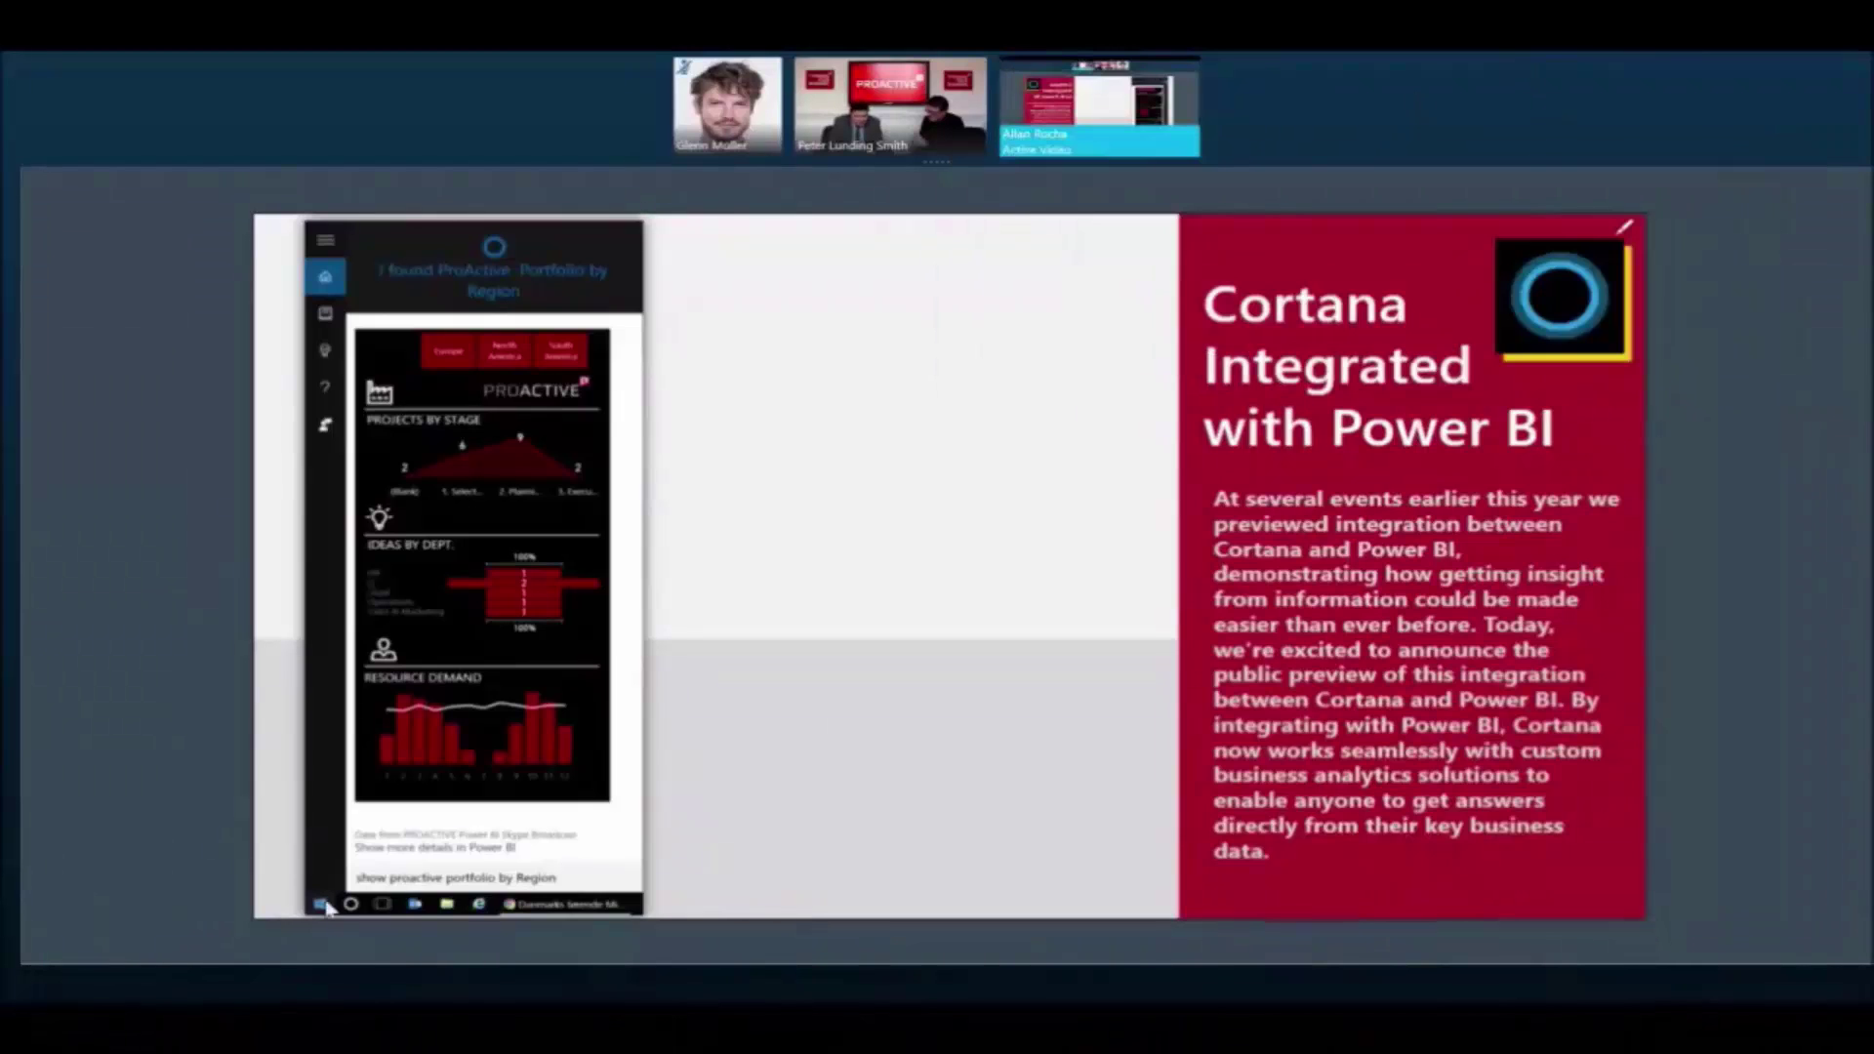
pyautogui.press('super')
pyautogui.press('Escape')
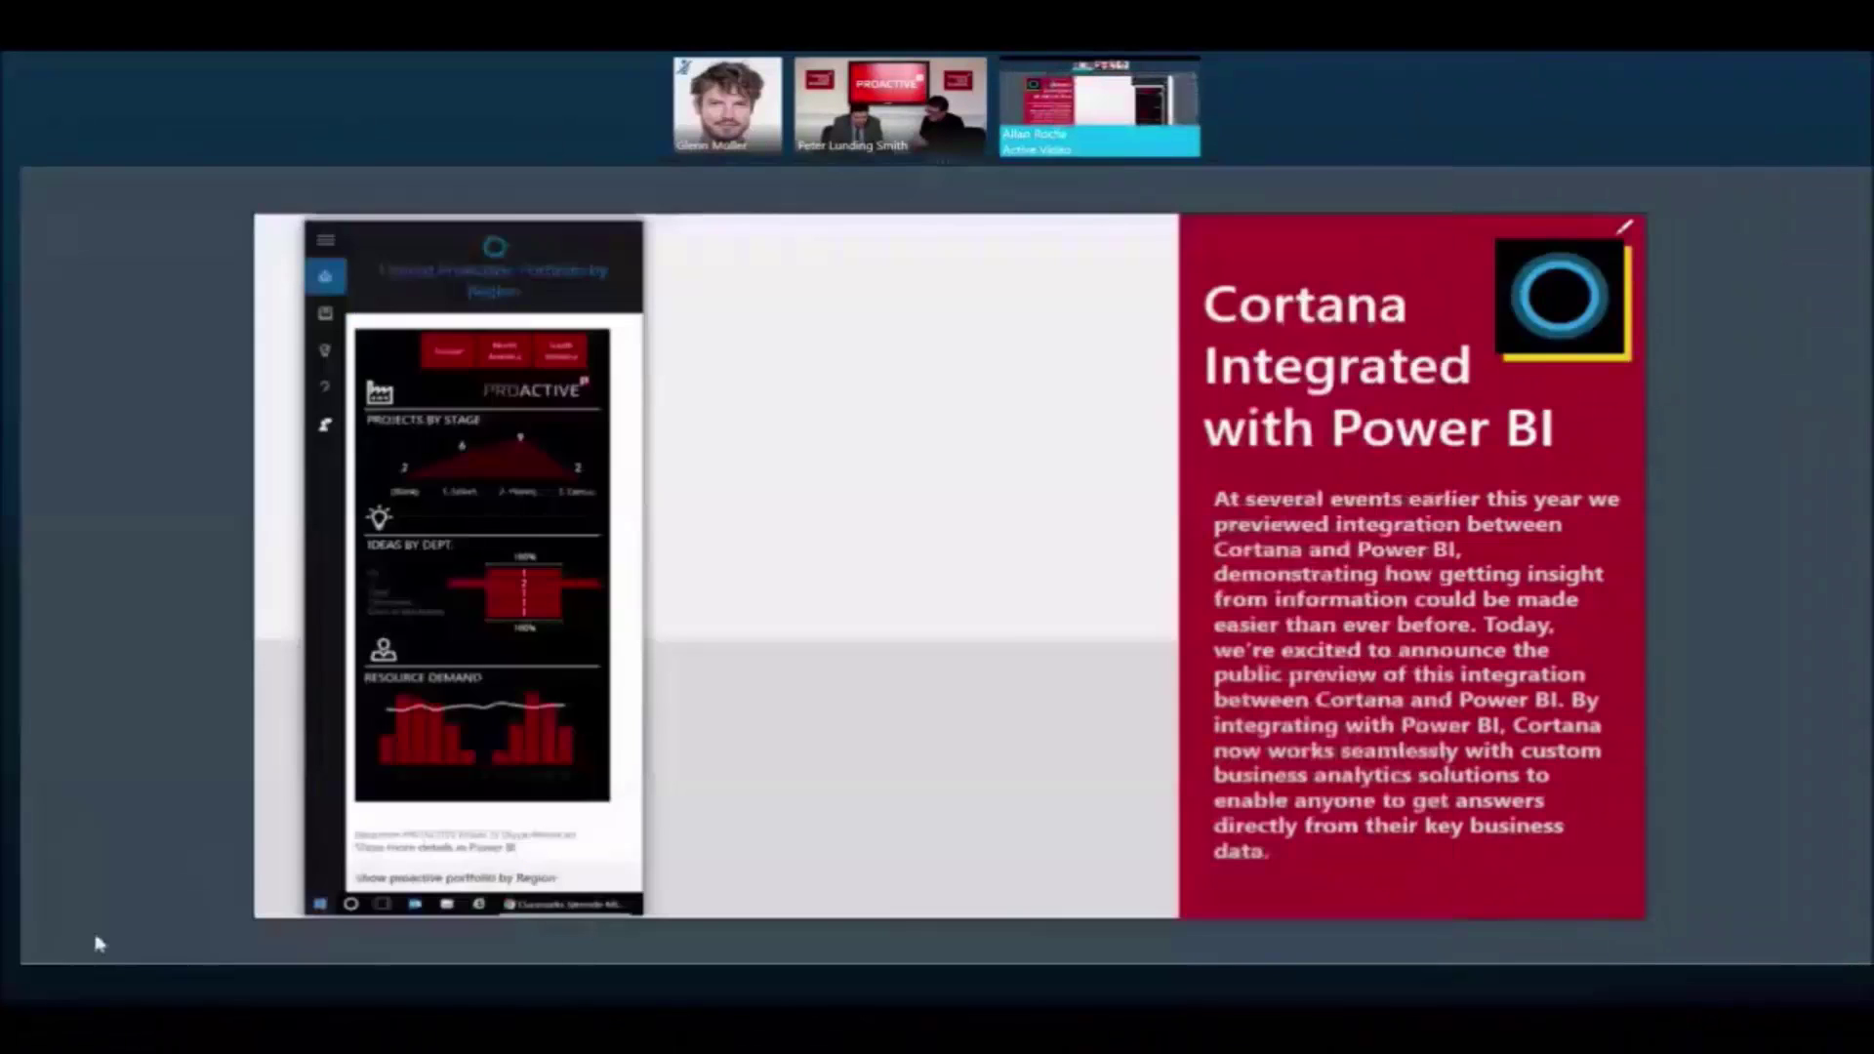
pyautogui.press('super+d')
# Ask Cortana 'show resource demand at ProActive' to get the Power BI demand card.
pyautogui.click(60, 988)
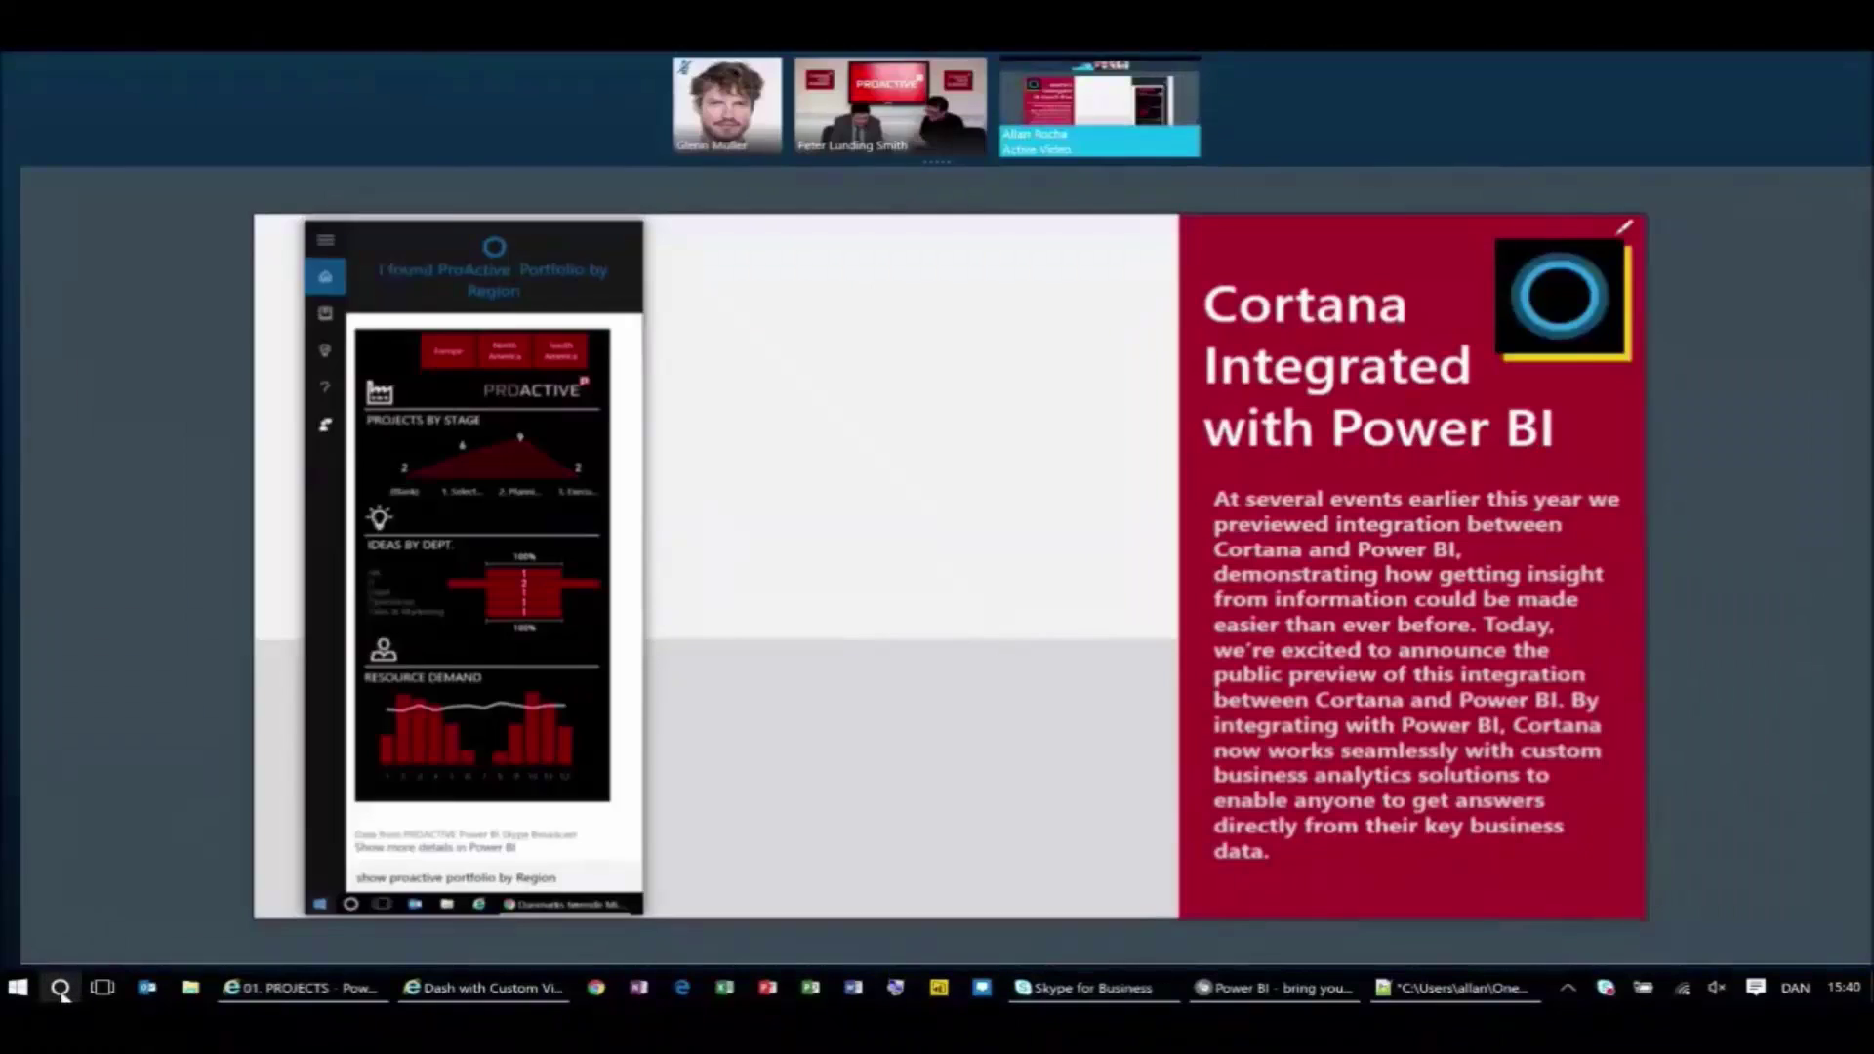
pyautogui.write('show res')
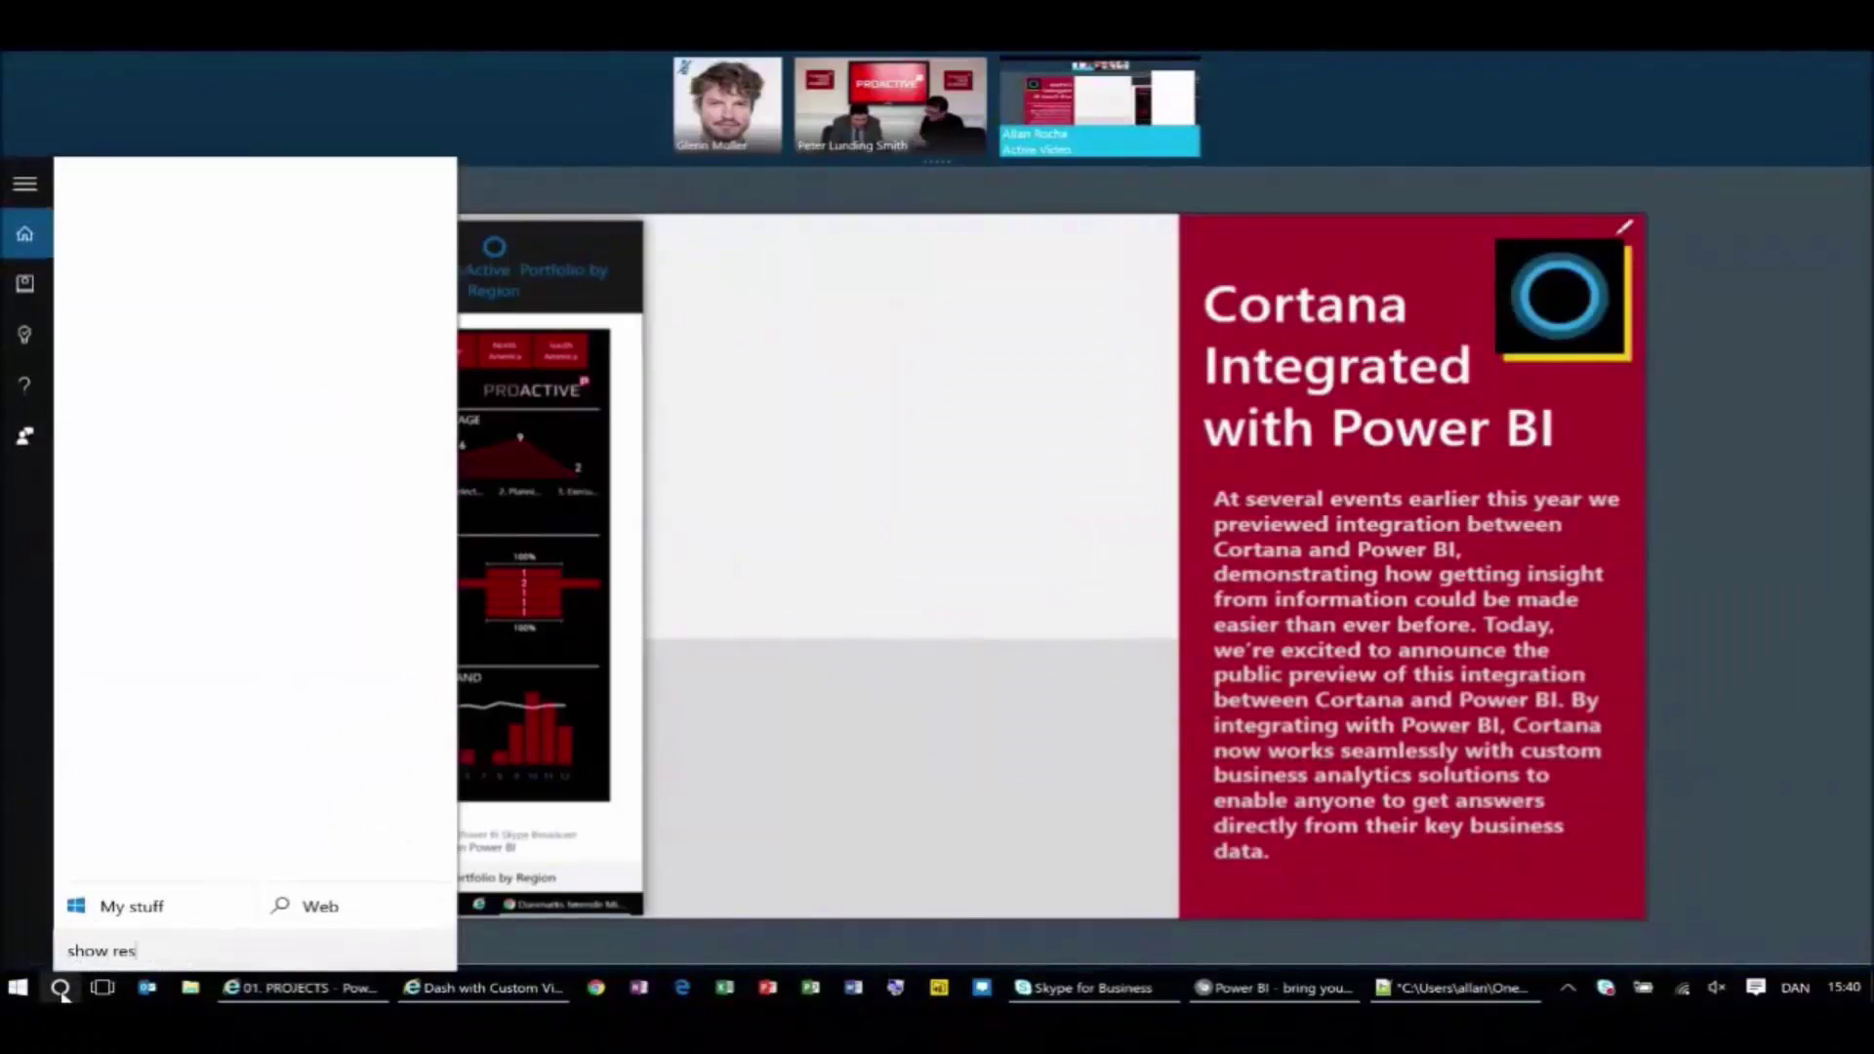
pyautogui.write('ource demand at')
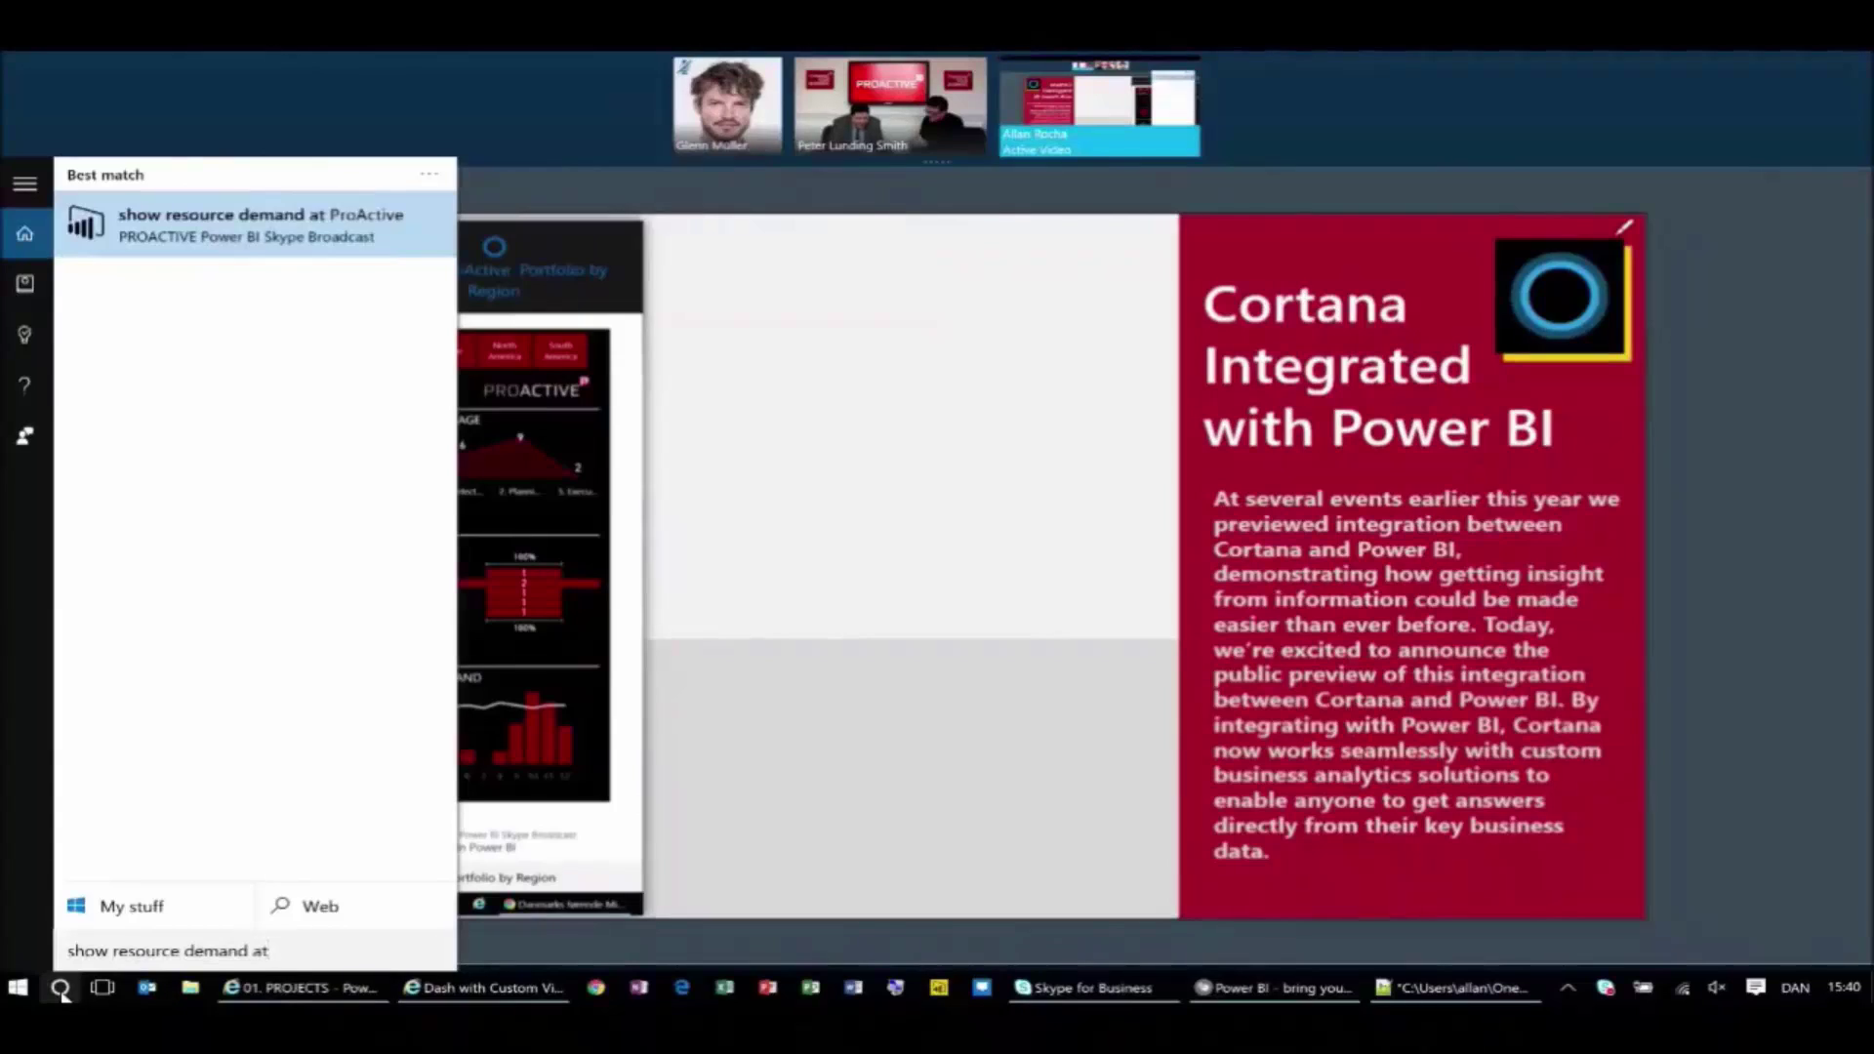
pyautogui.press('Return')
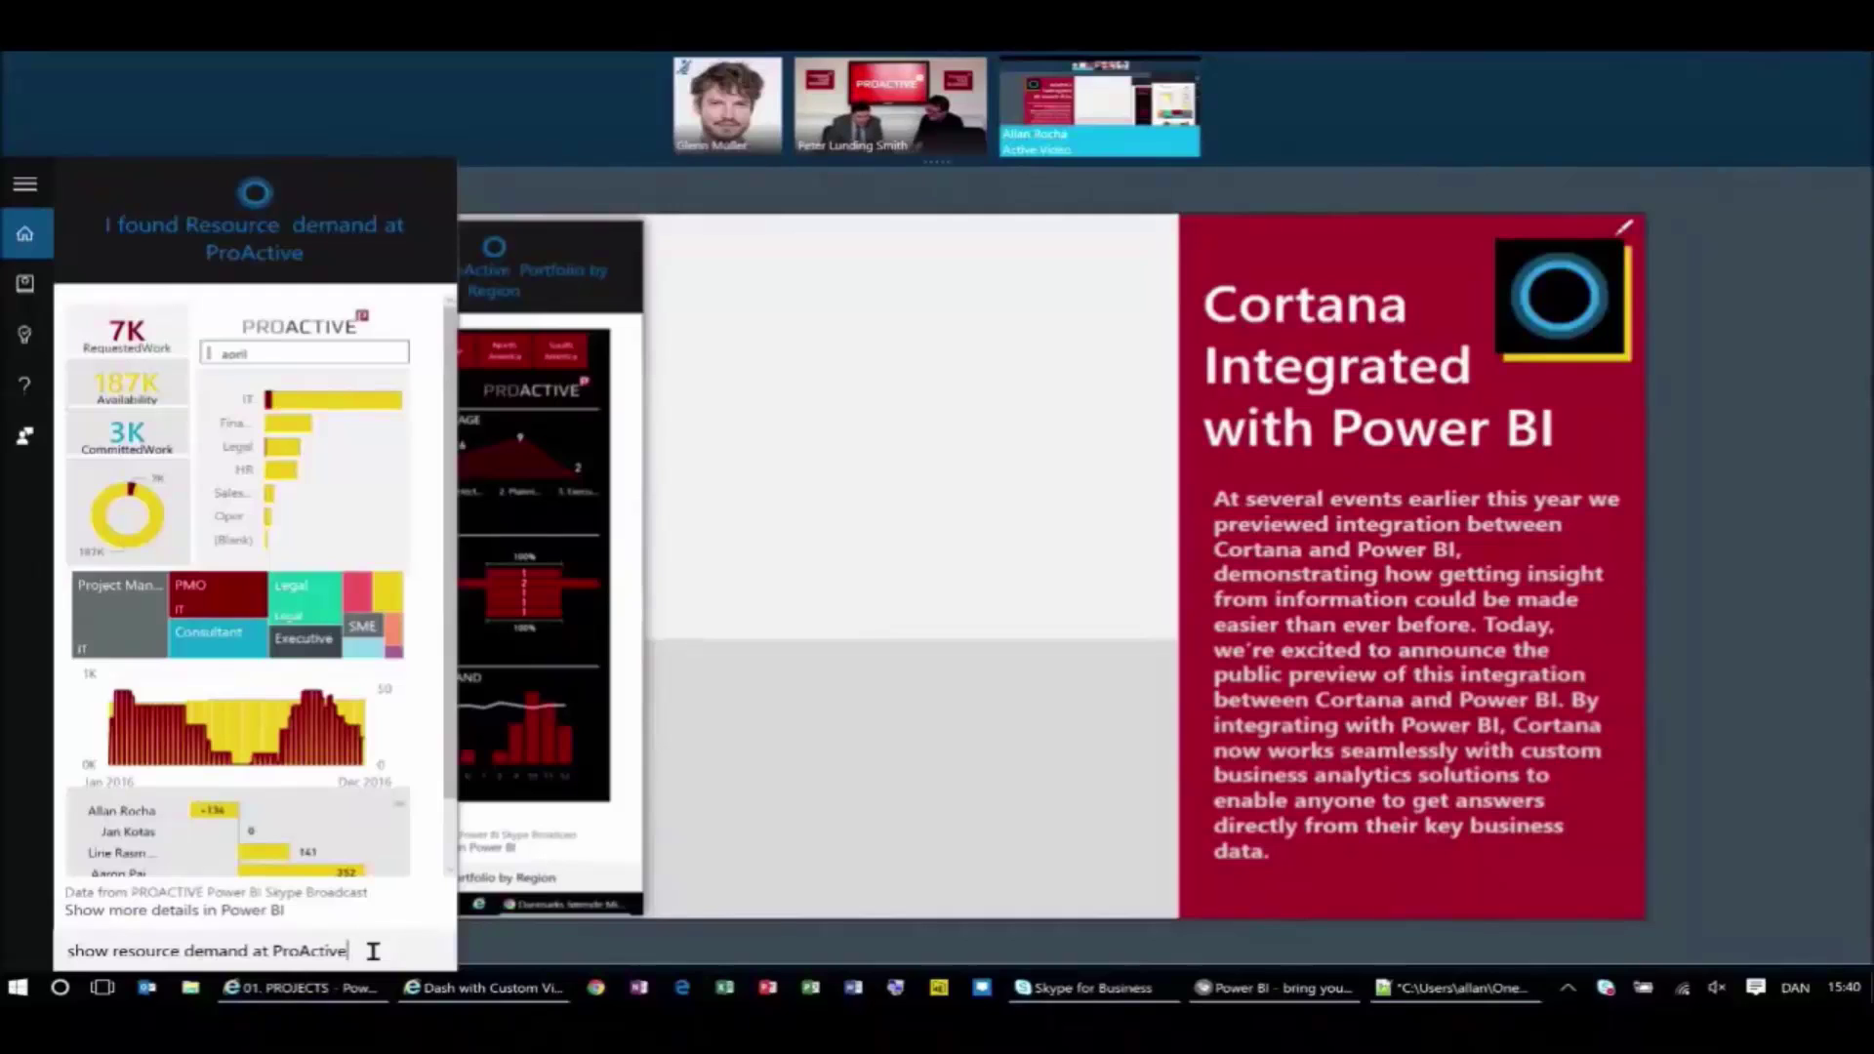
# Query ProActive resource demand for the current month, then for the next month.
pyautogui.write('in curren')
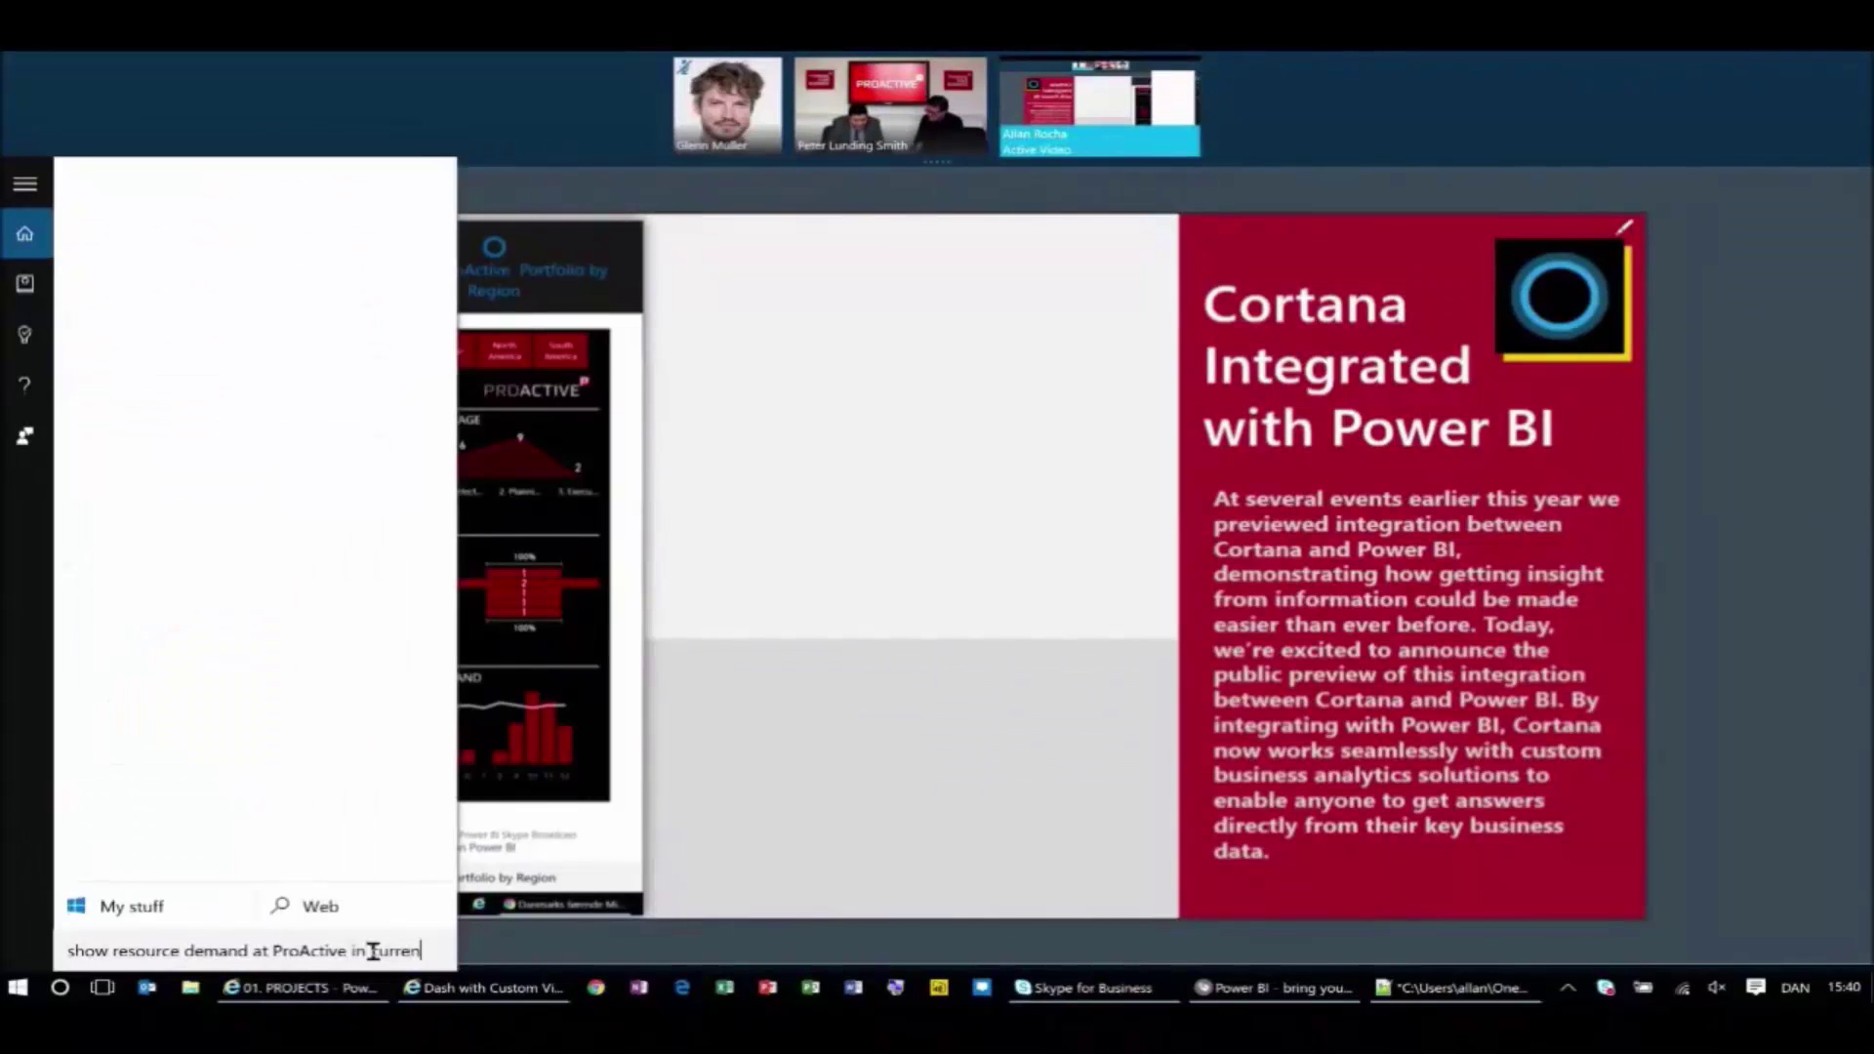
pyautogui.write('t month')
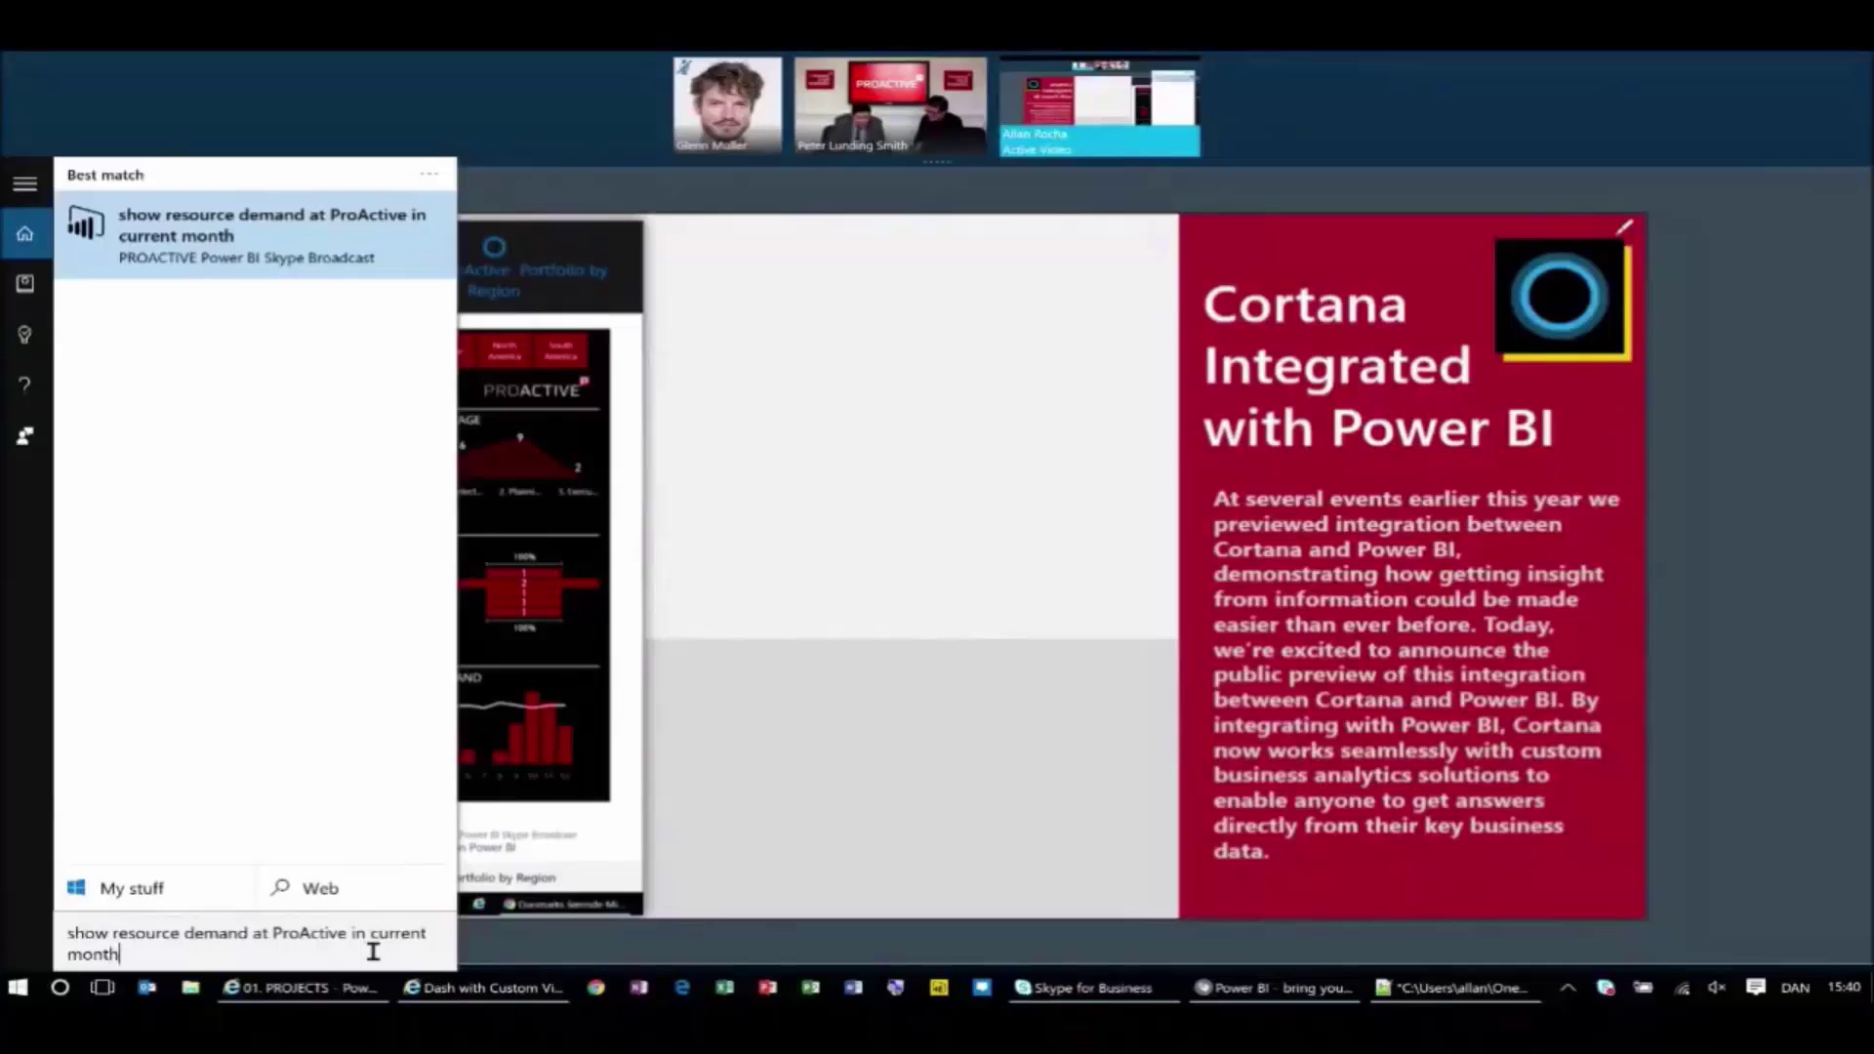
pyautogui.press('Return')
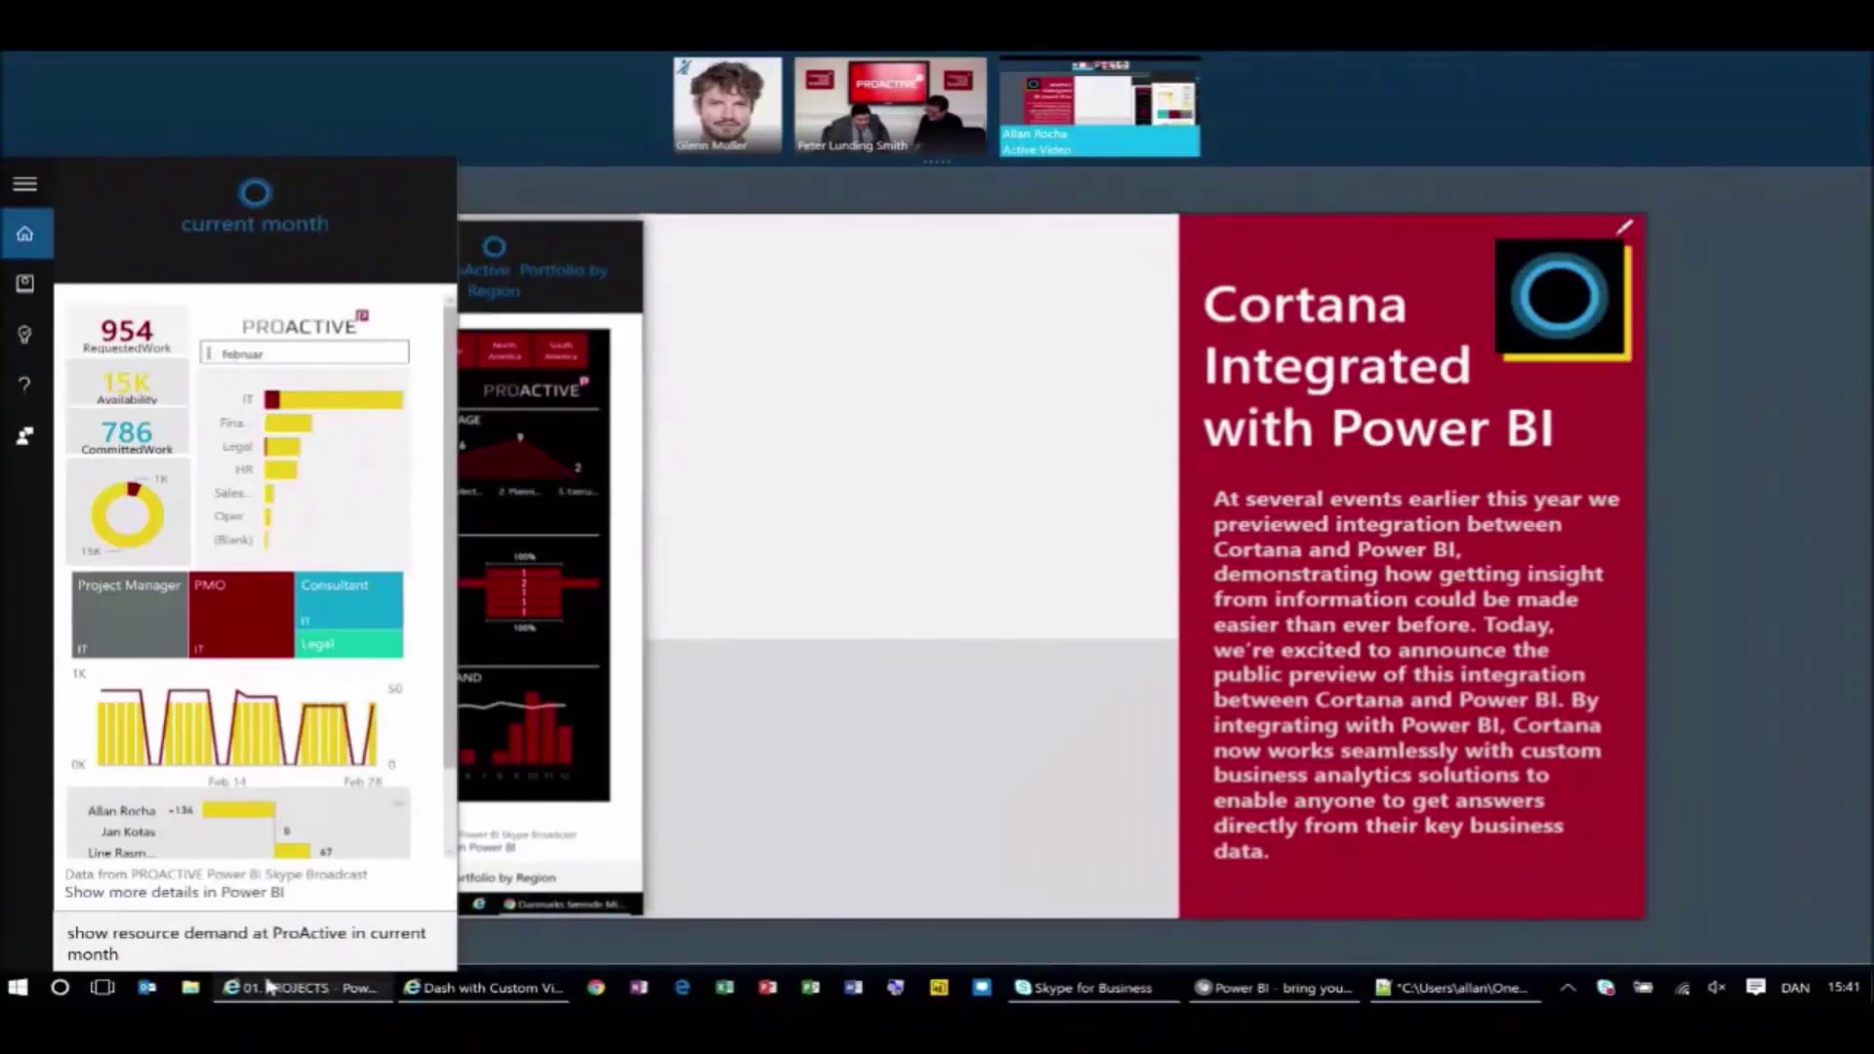
pyautogui.doubleClick(389, 937)
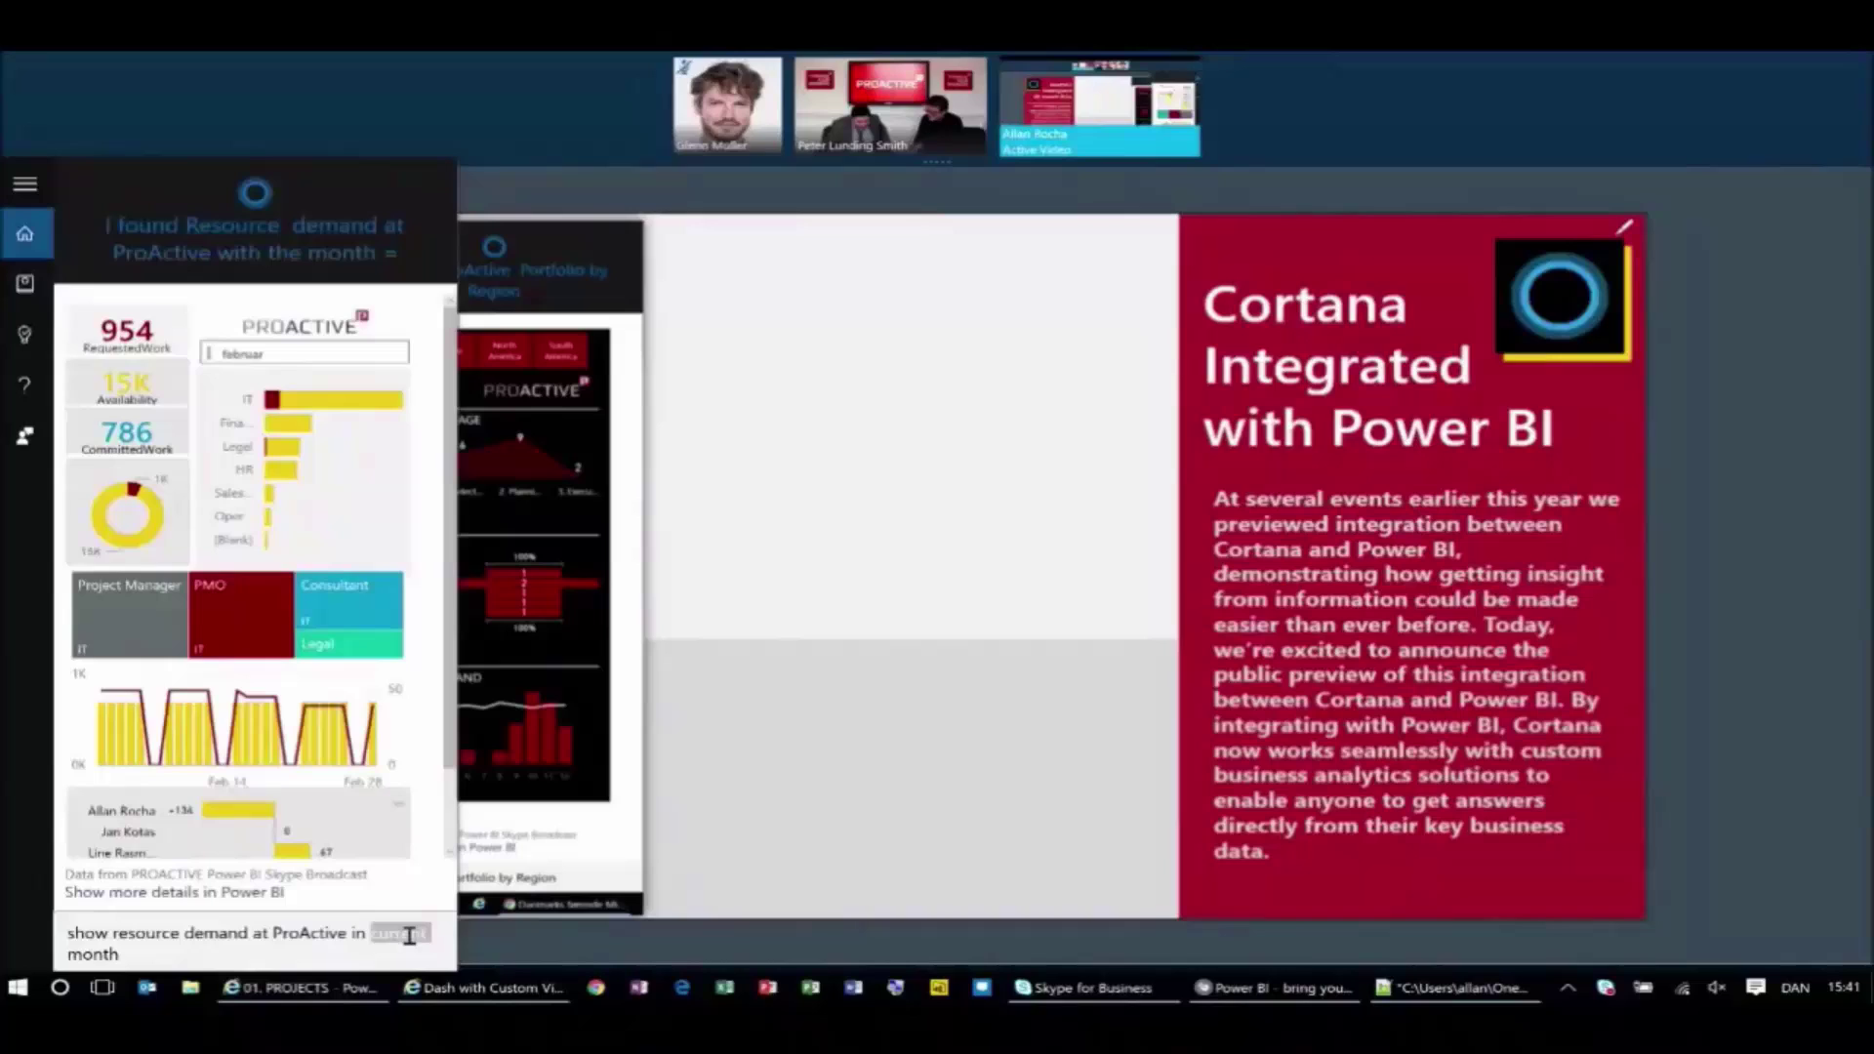
pyautogui.write('next')
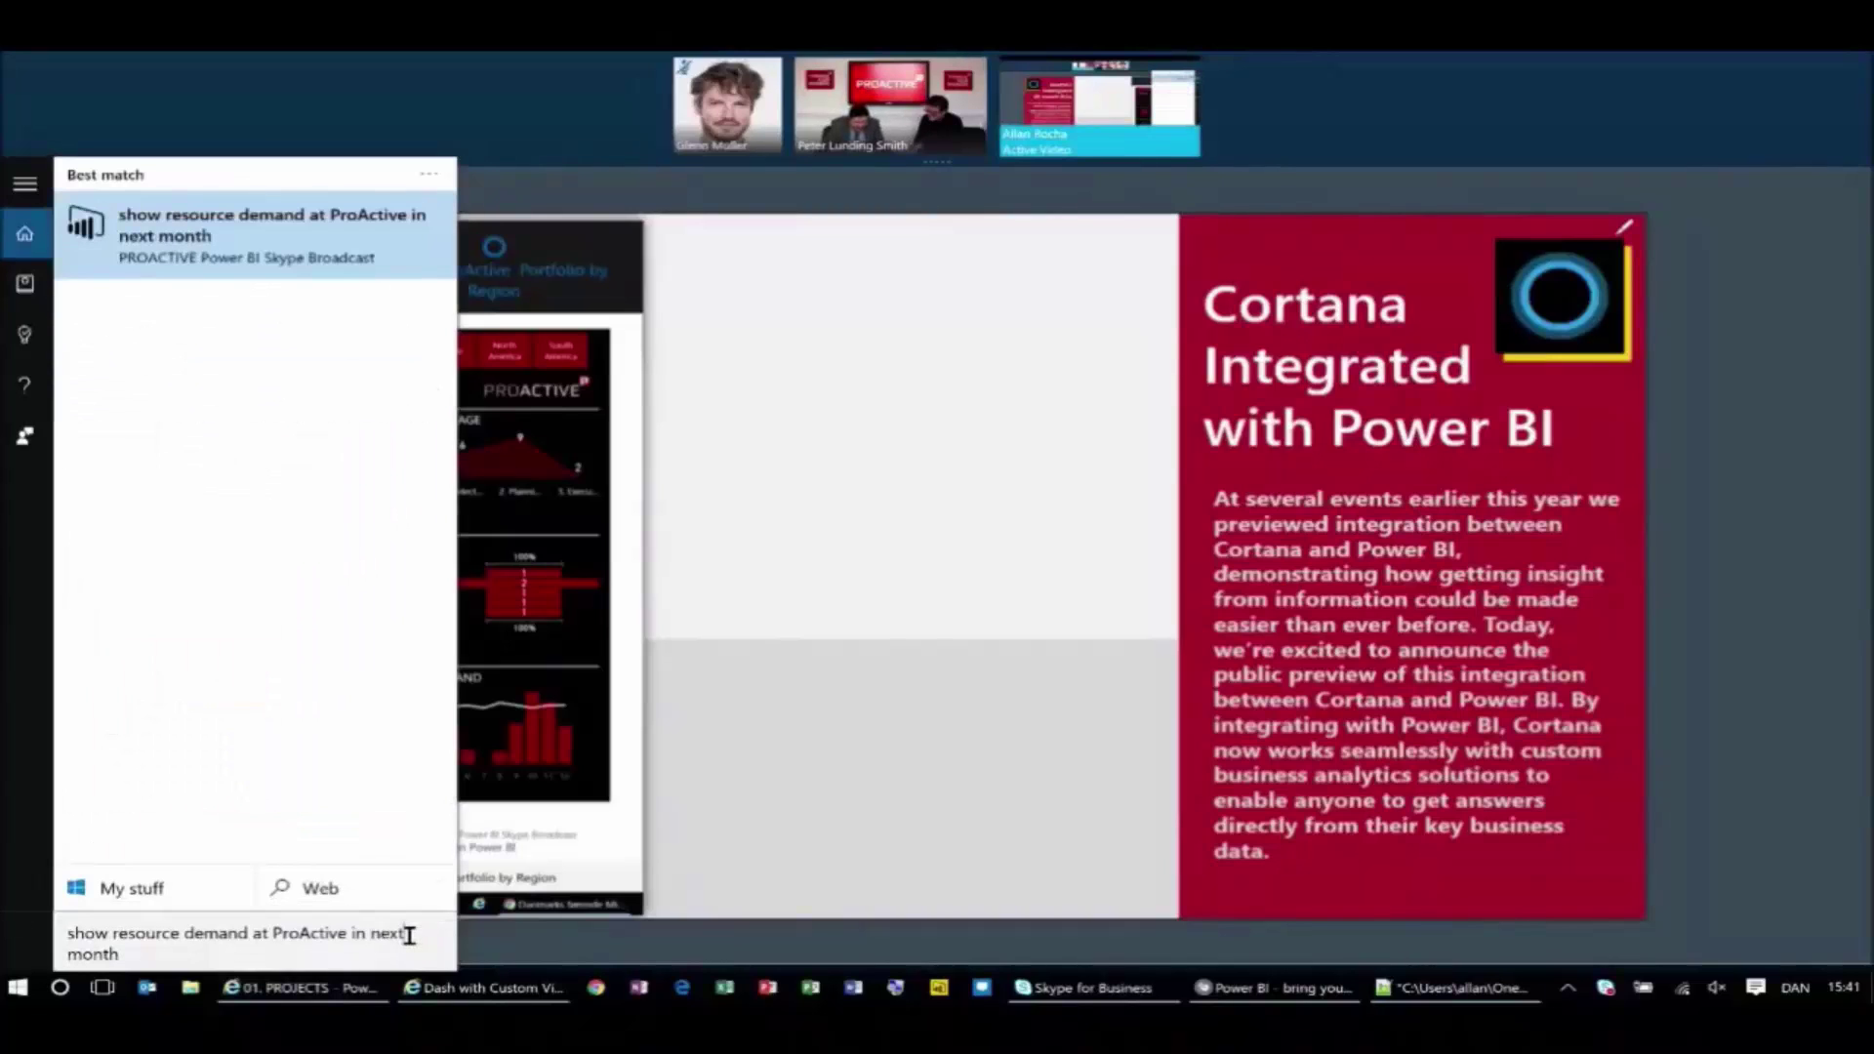
pyautogui.press('Return')
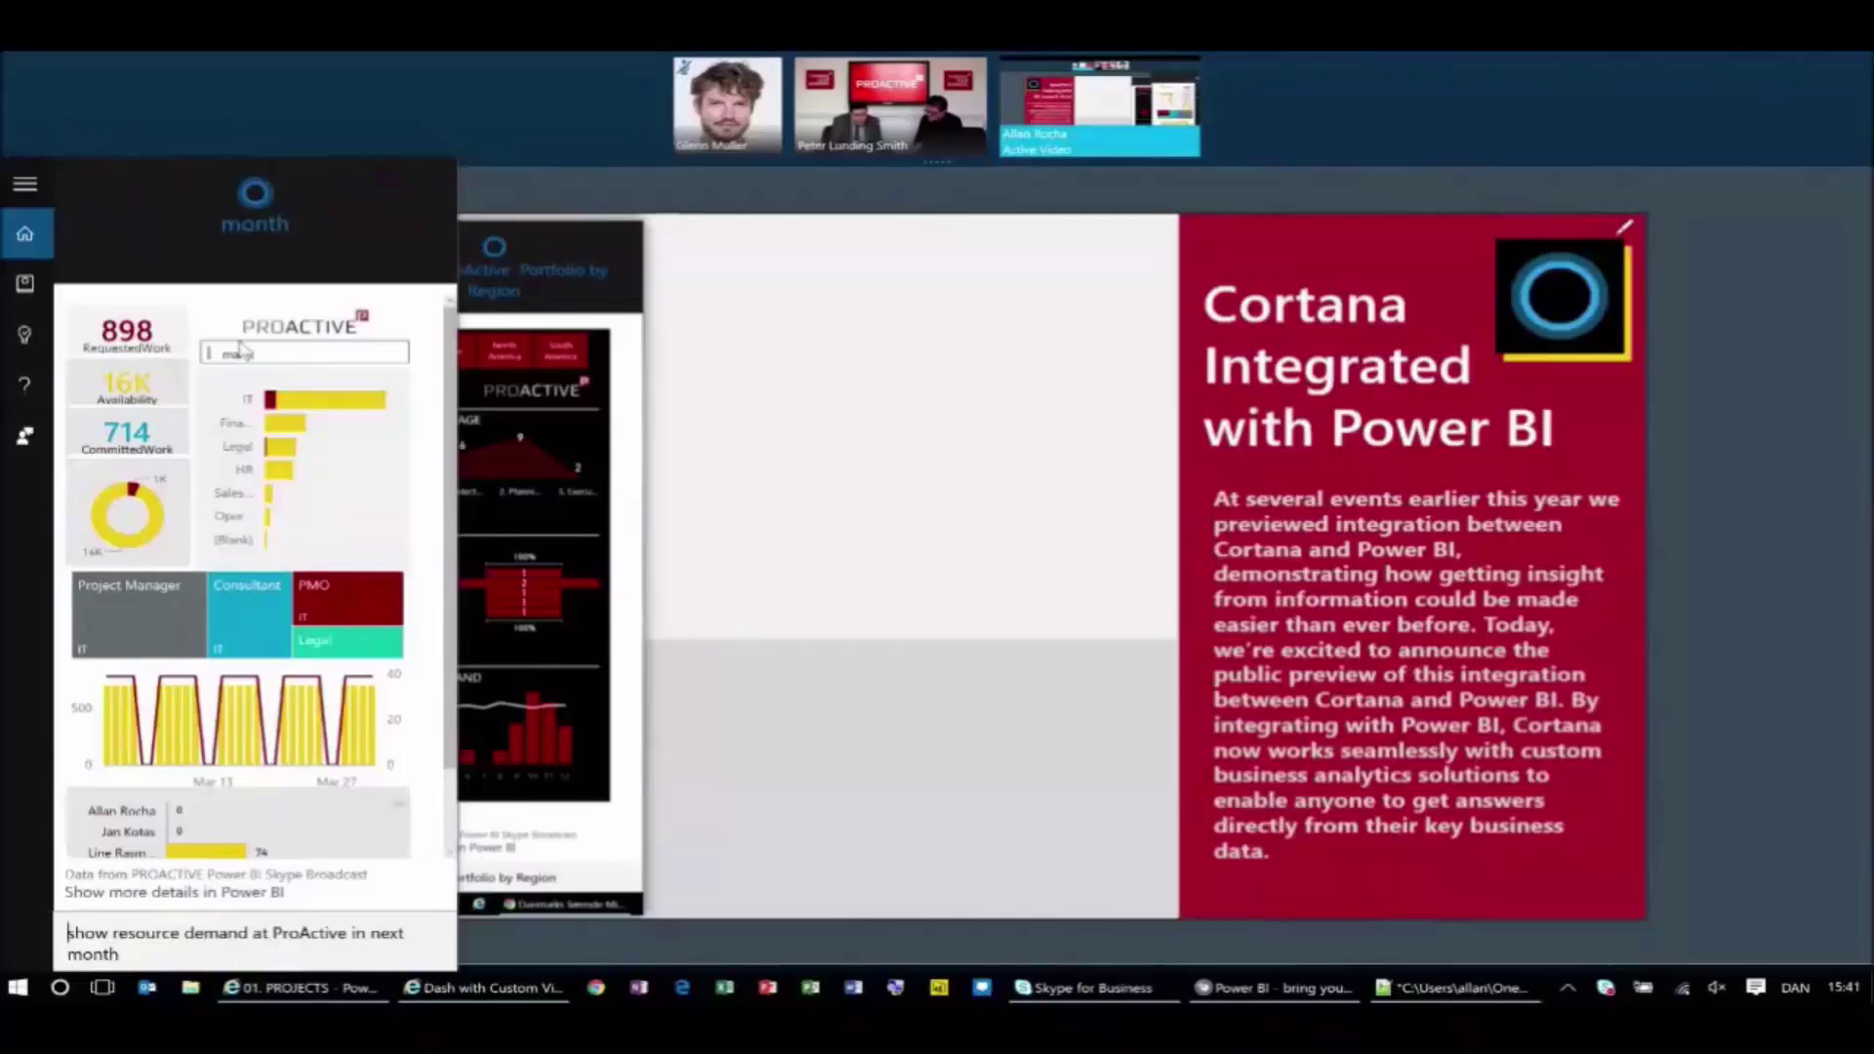
pyautogui.hotkey('alt', 'Tab')
pyautogui.hotkey('alt', 'Tab')
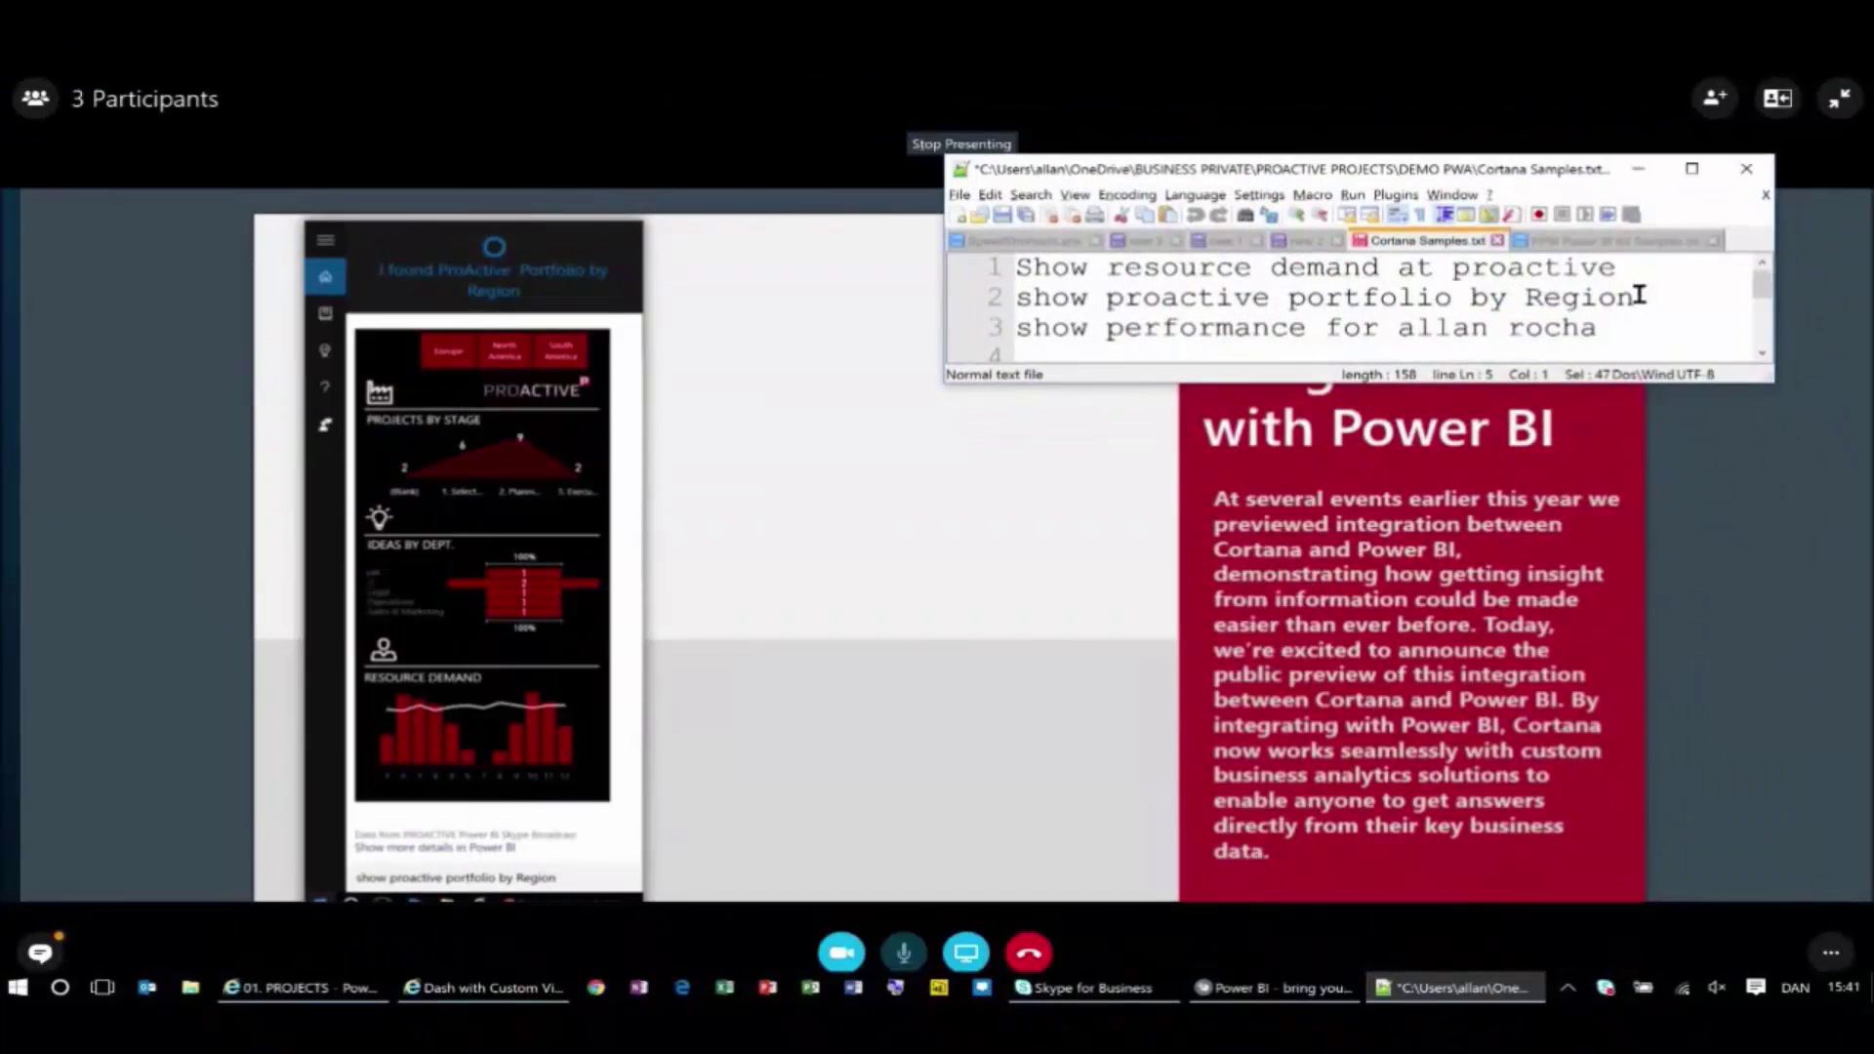
# Select the 'show proactive portfolio by Region' line in the notes, then advance the slide.
pyautogui.click(1642, 296)
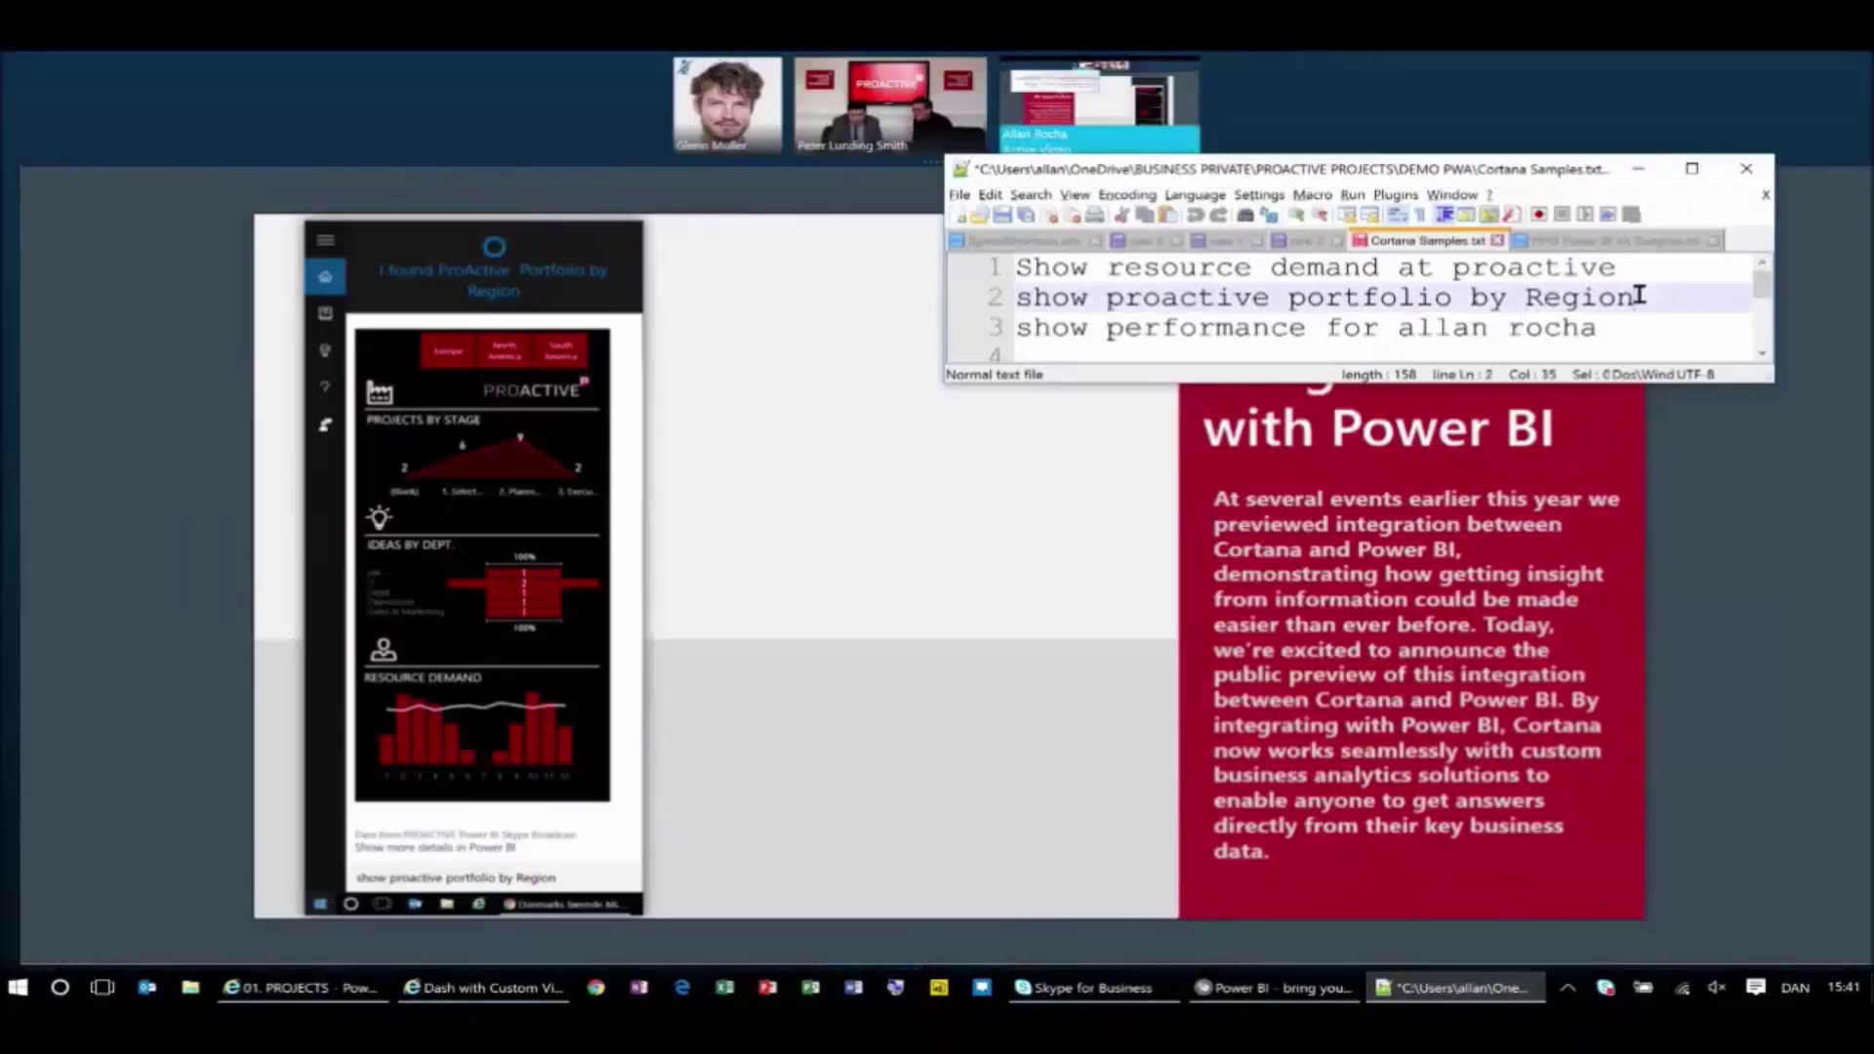
pyautogui.moveTo(1642, 296); pyautogui.dragTo(998, 300)
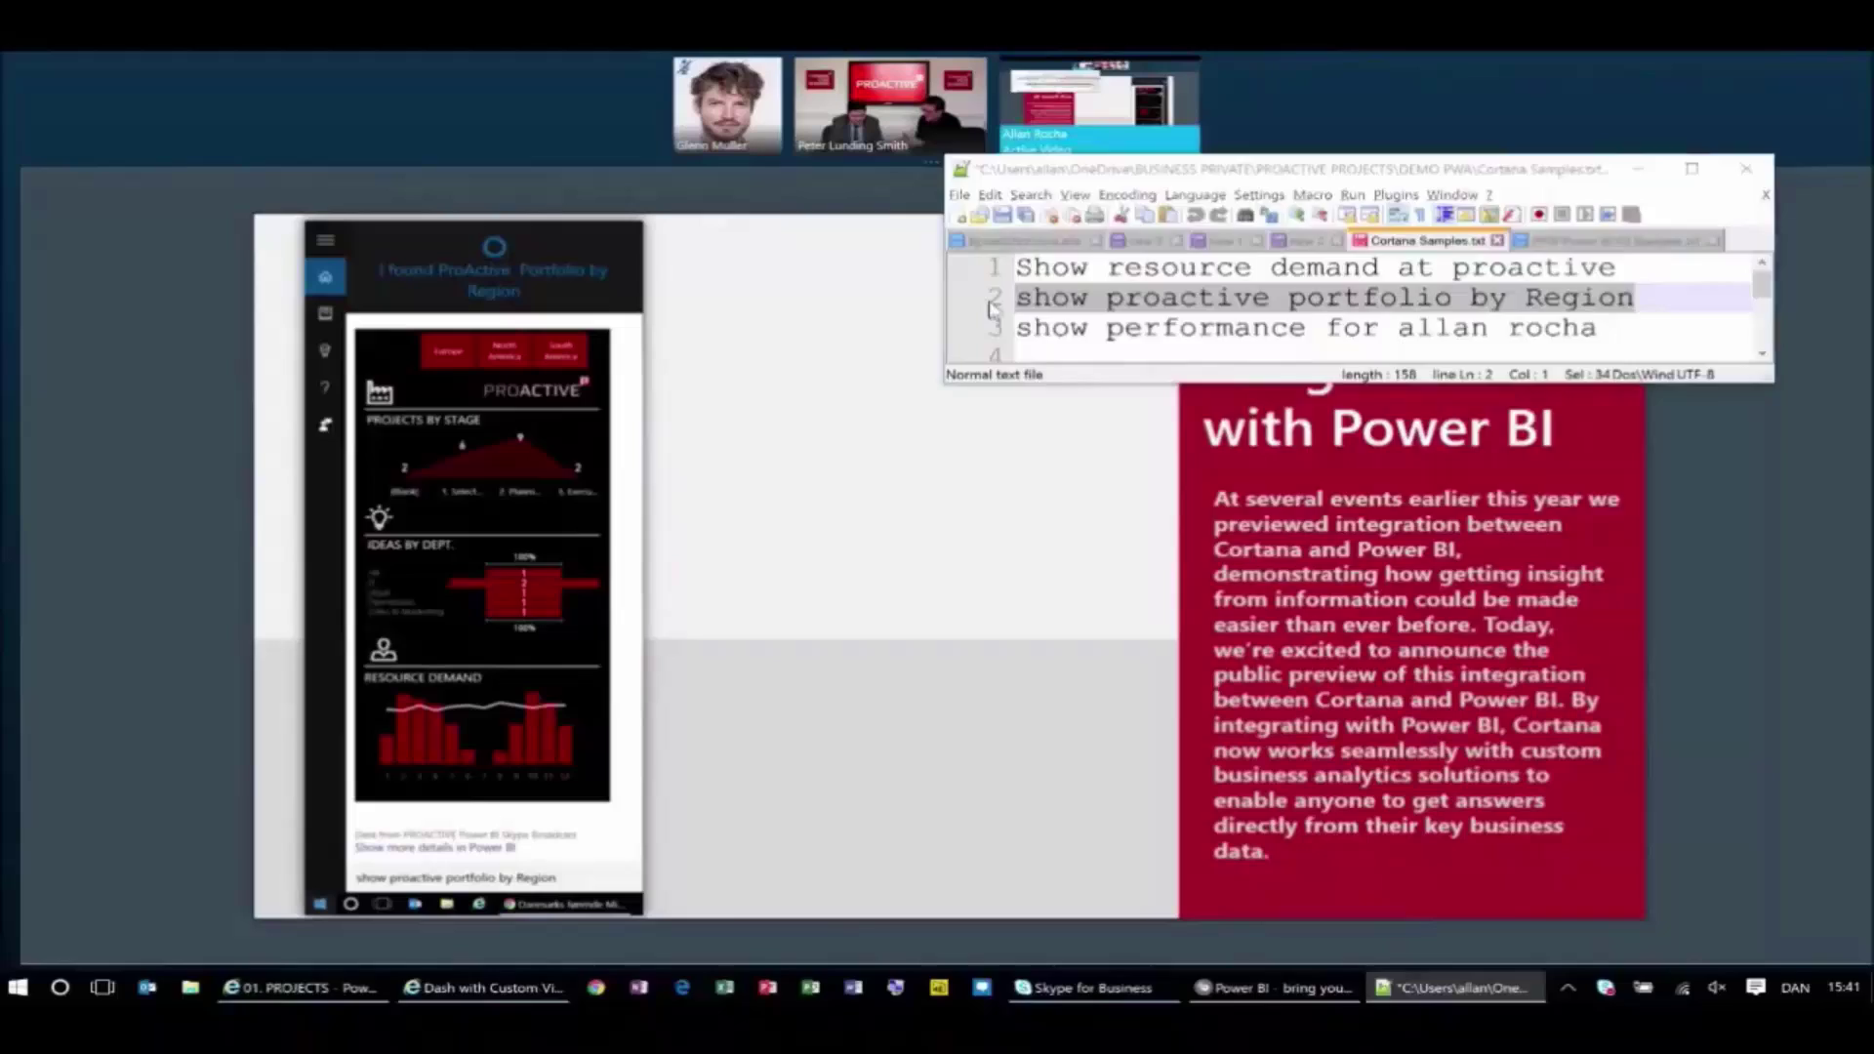
pyautogui.hotkey('alt', 'Tab')
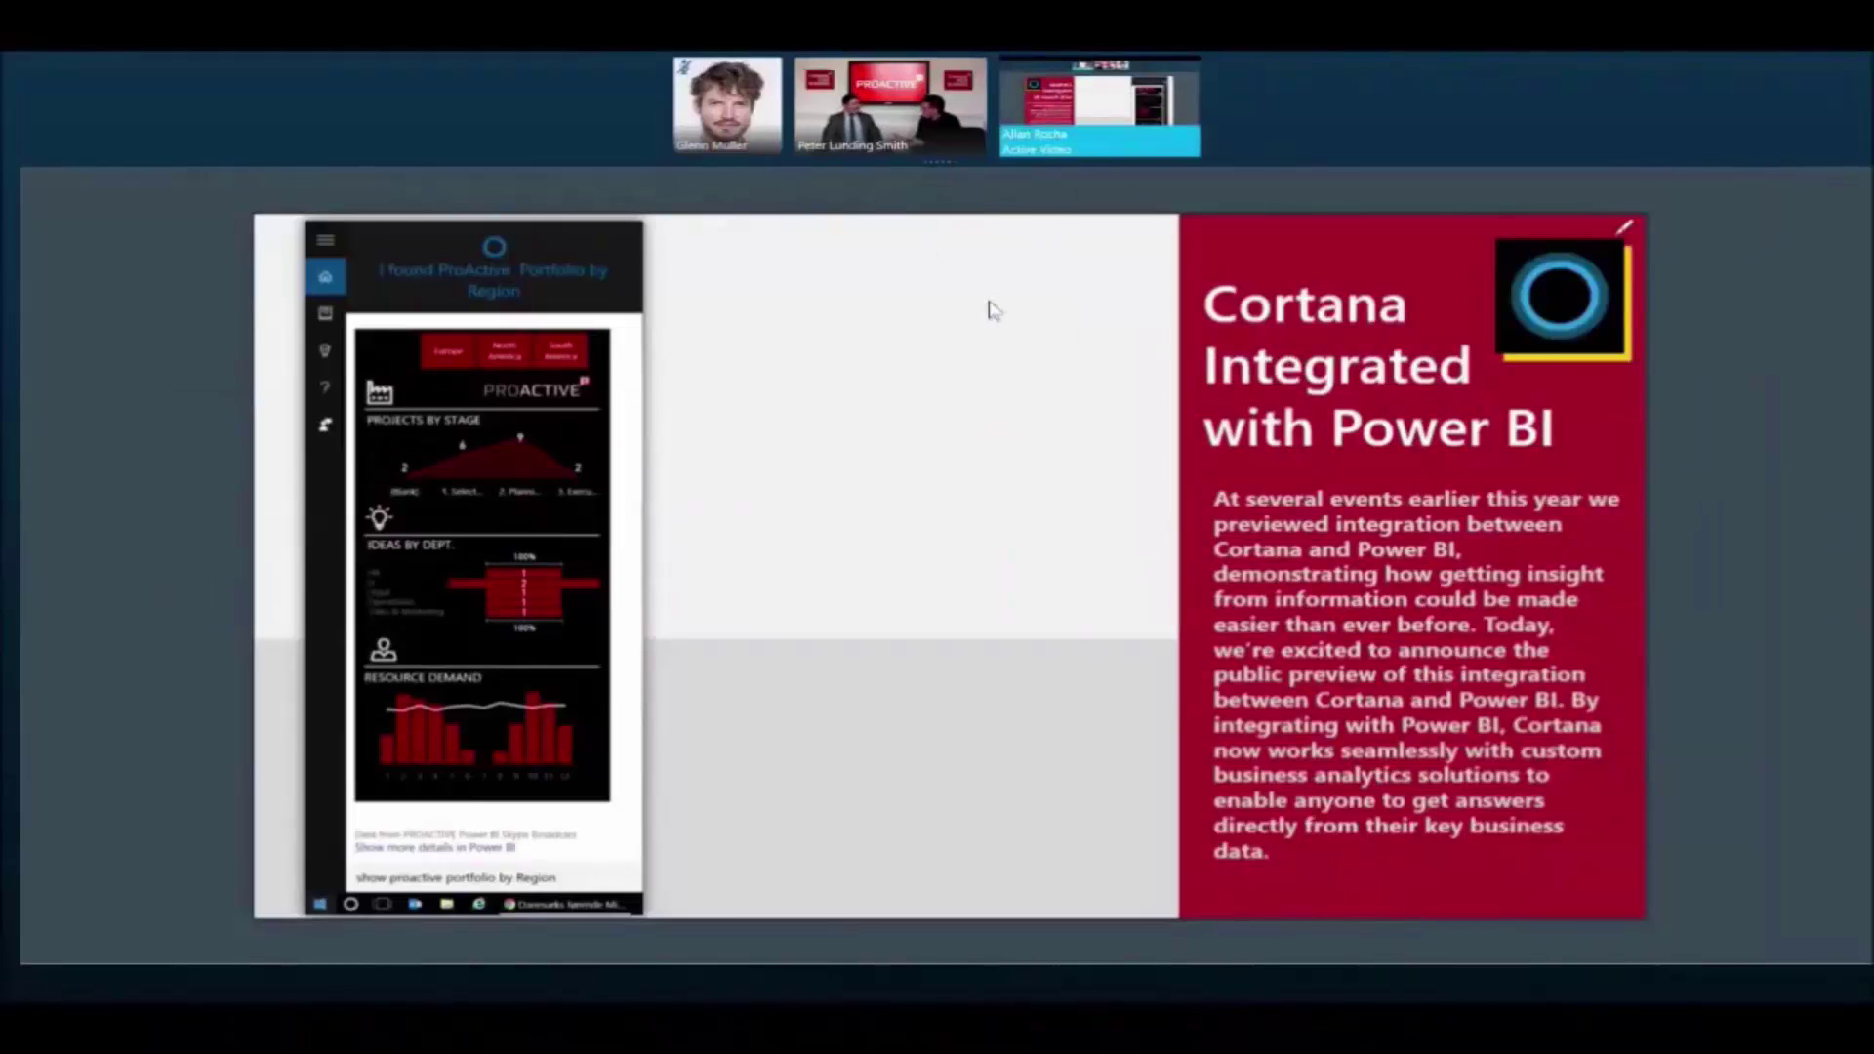
pyautogui.click(1360, 471)
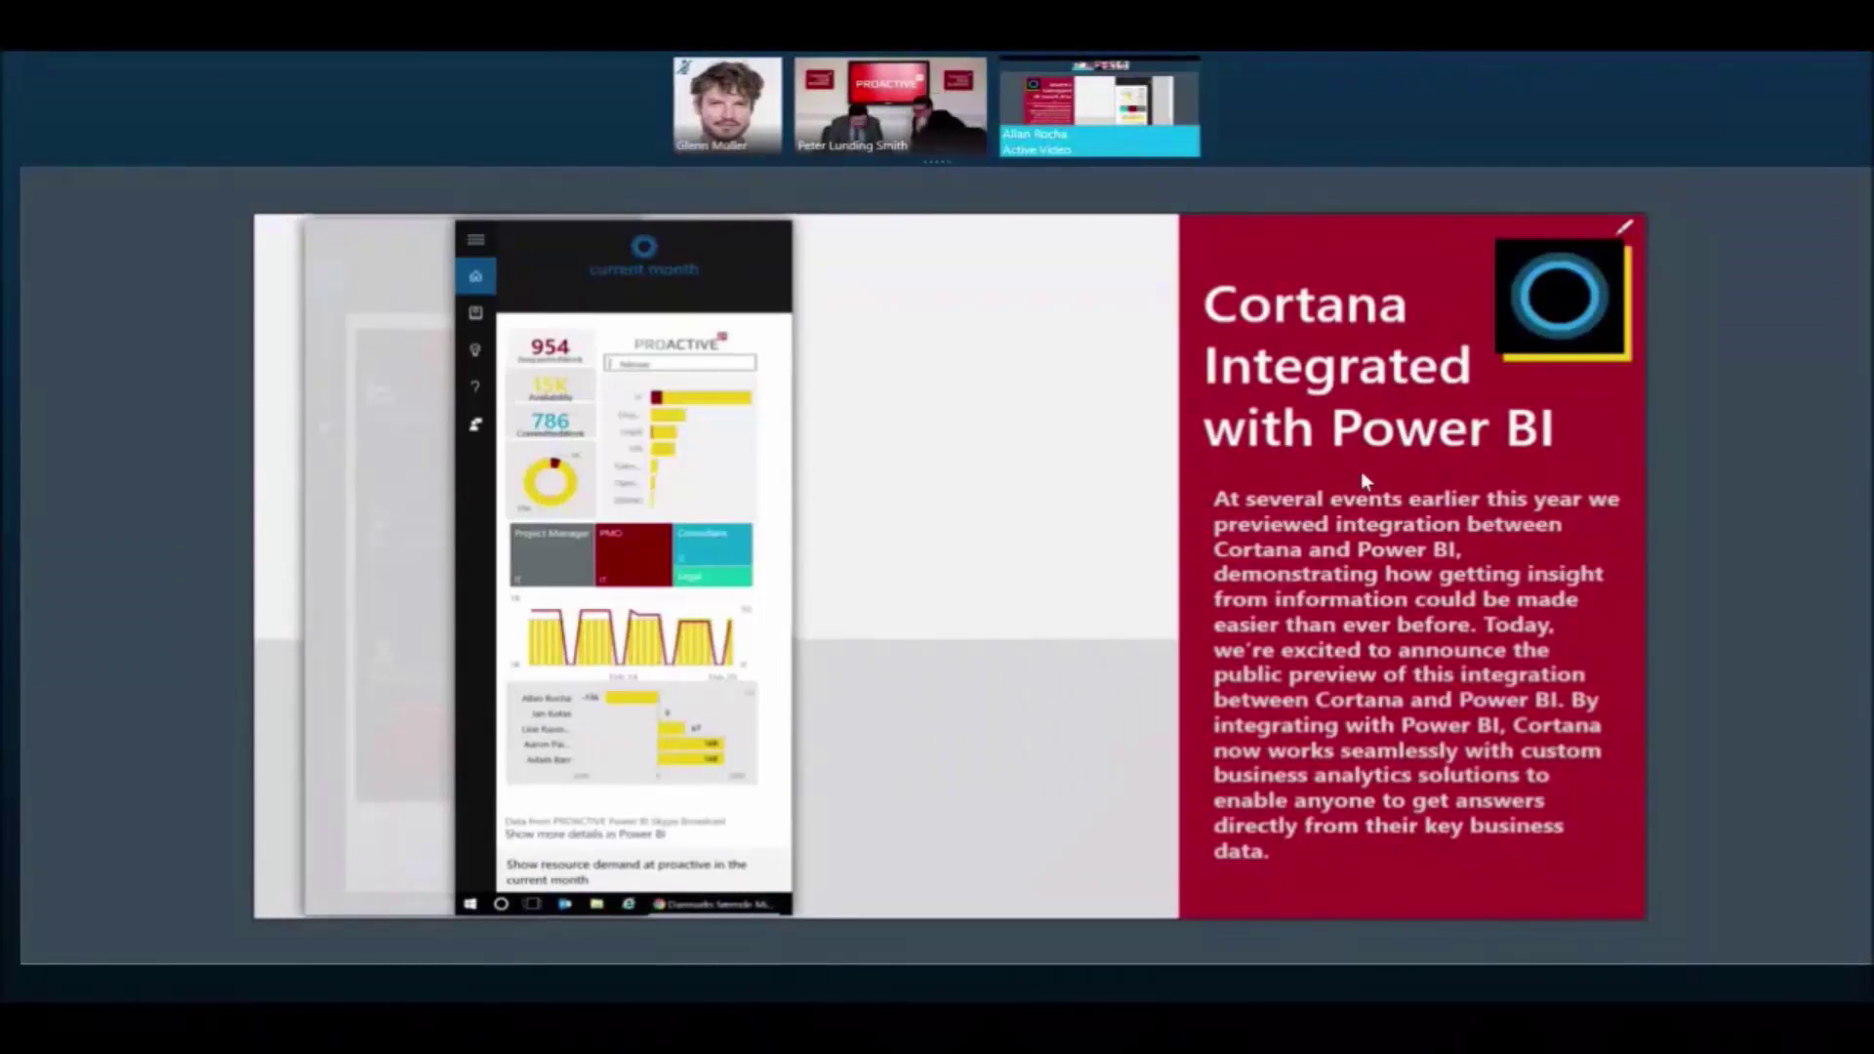
# Switch between the Notepad++ sample questions and the full-screen slide.
pyautogui.press('super')
pyautogui.hotkey('alt', 'Tab')
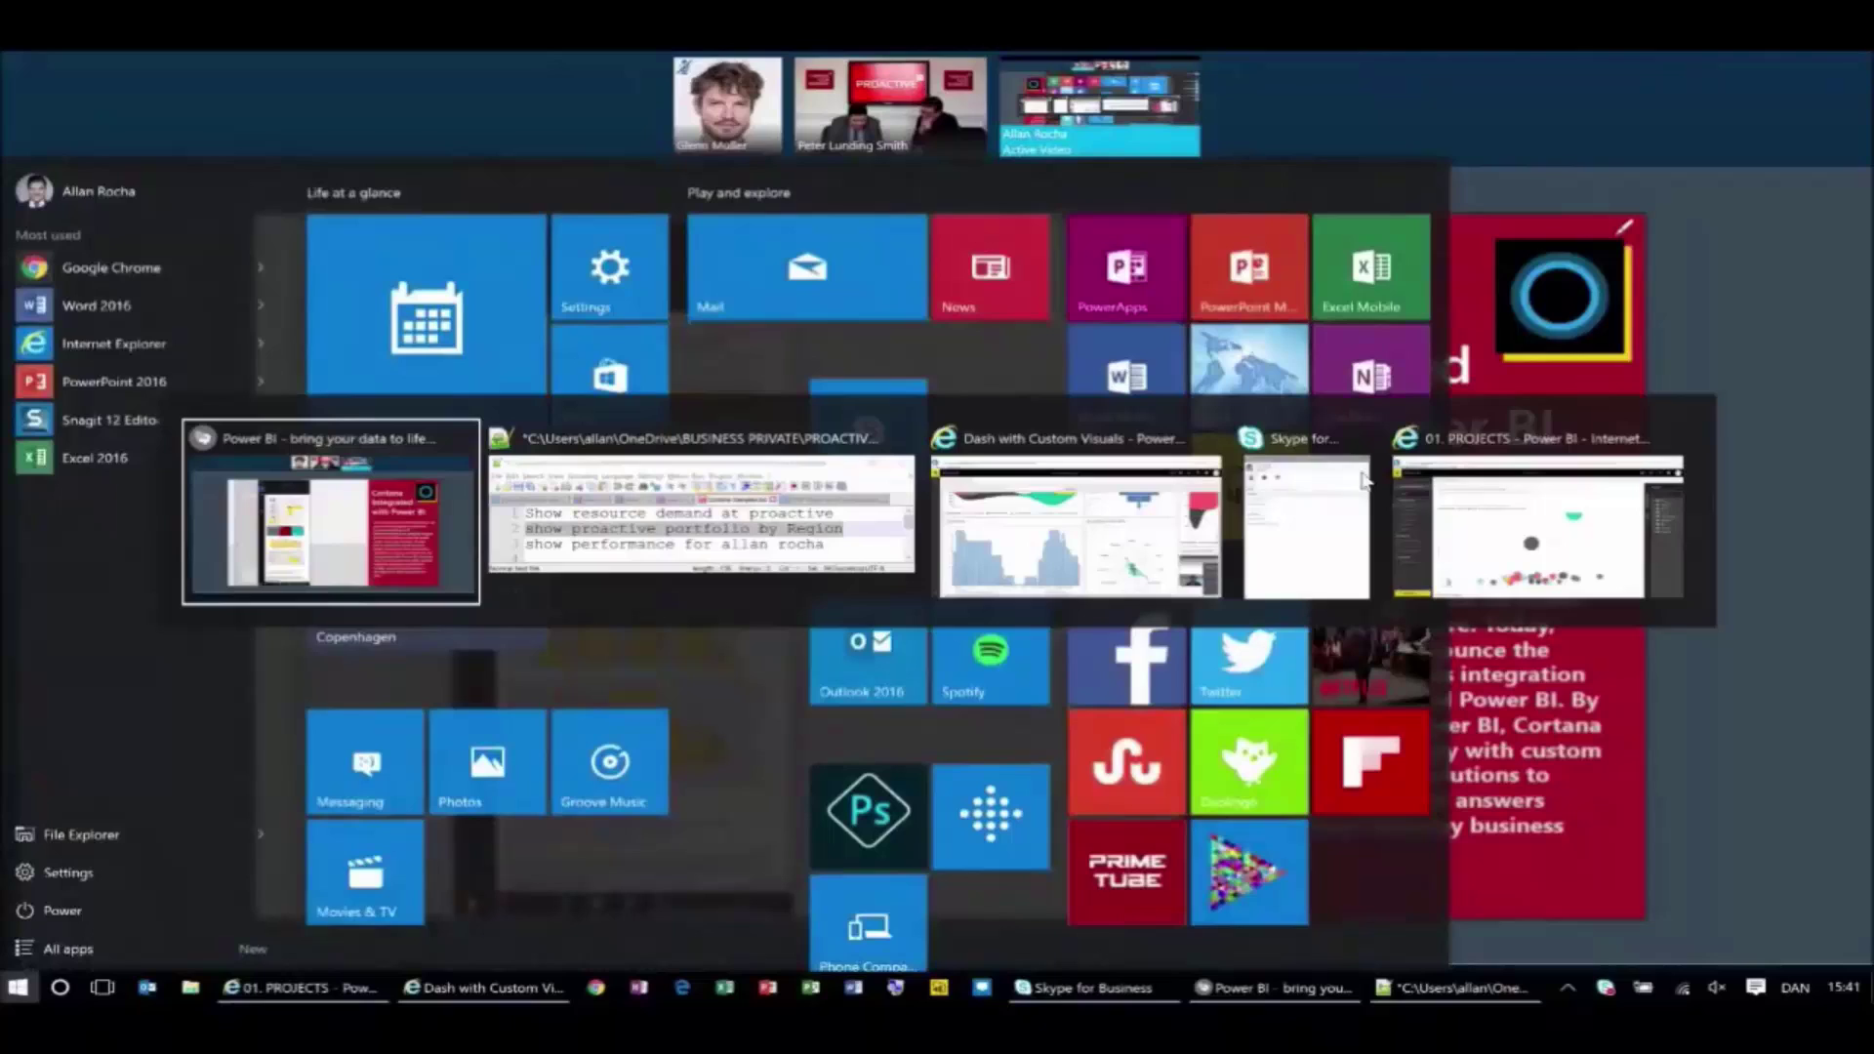
pyautogui.hotkey('alt', 'Tab')
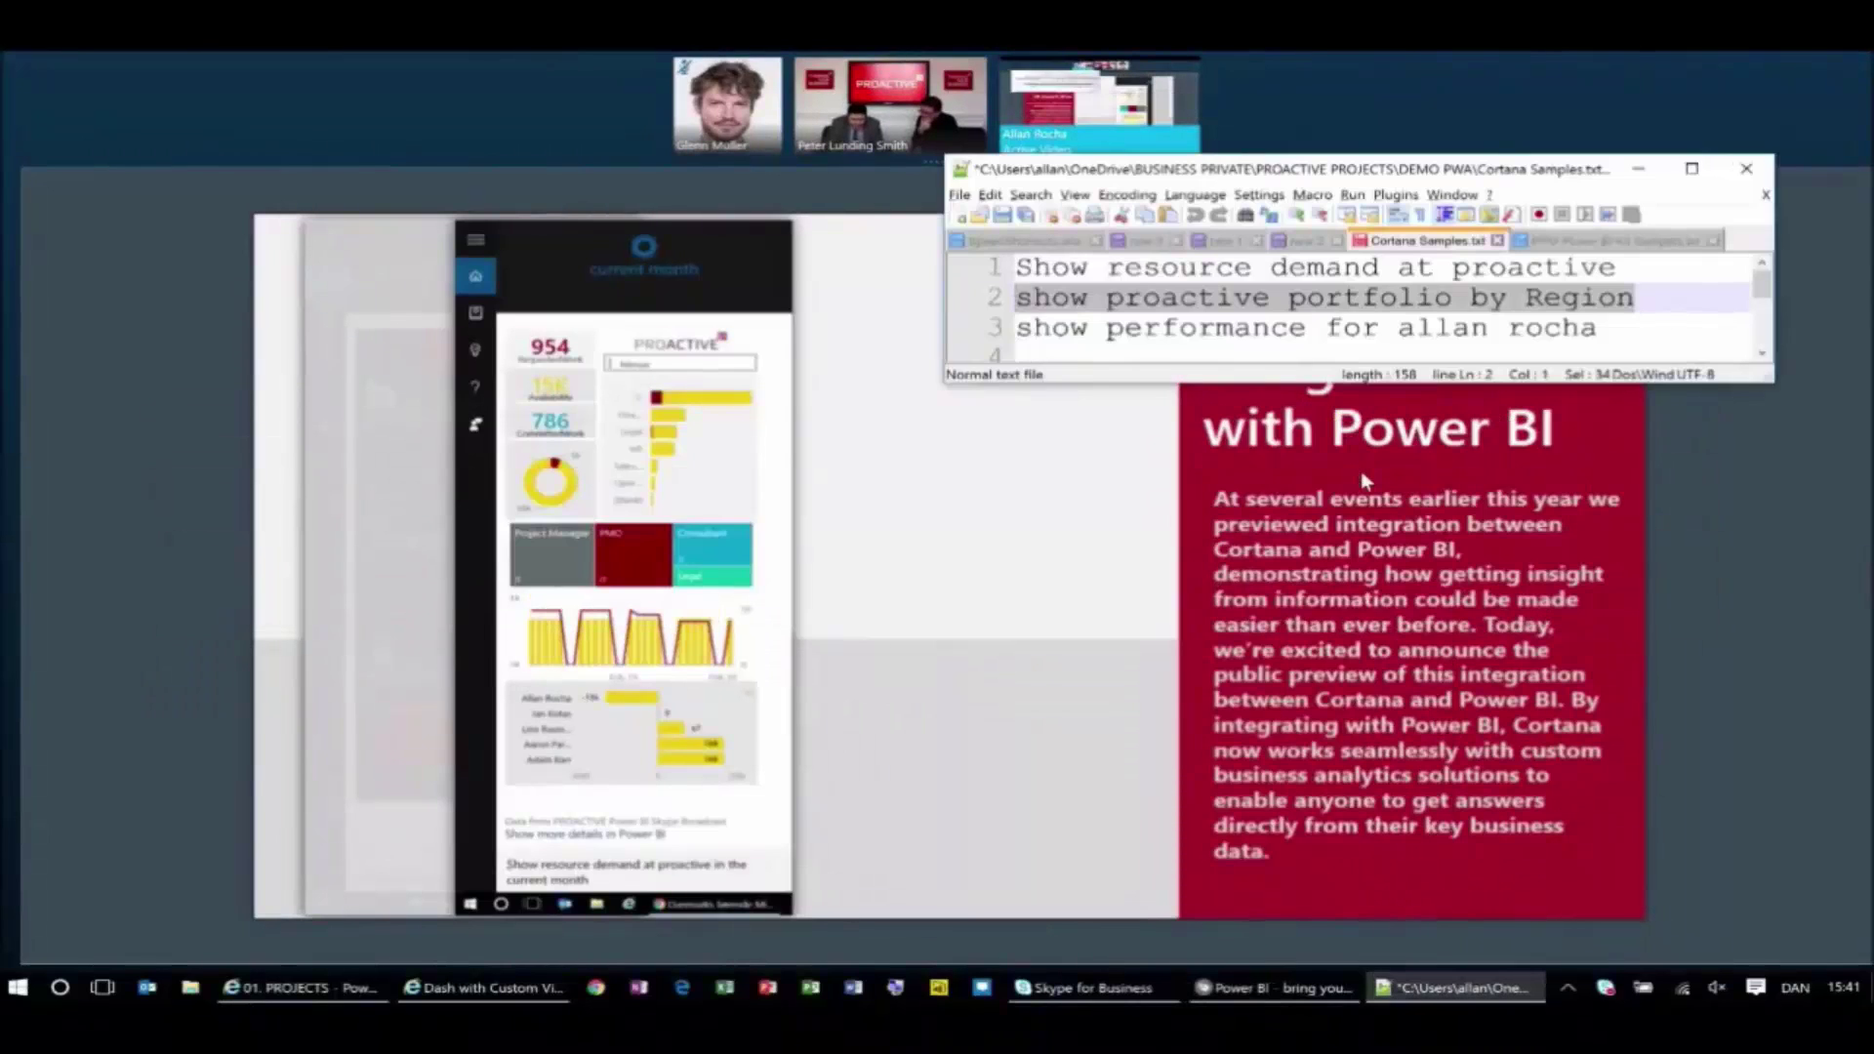
pyautogui.hotkey('alt', 'Tab')
# Ask Cortana 'show proactive portfolio by Region' and inspect the answer card's charts.
pyautogui.press('super')
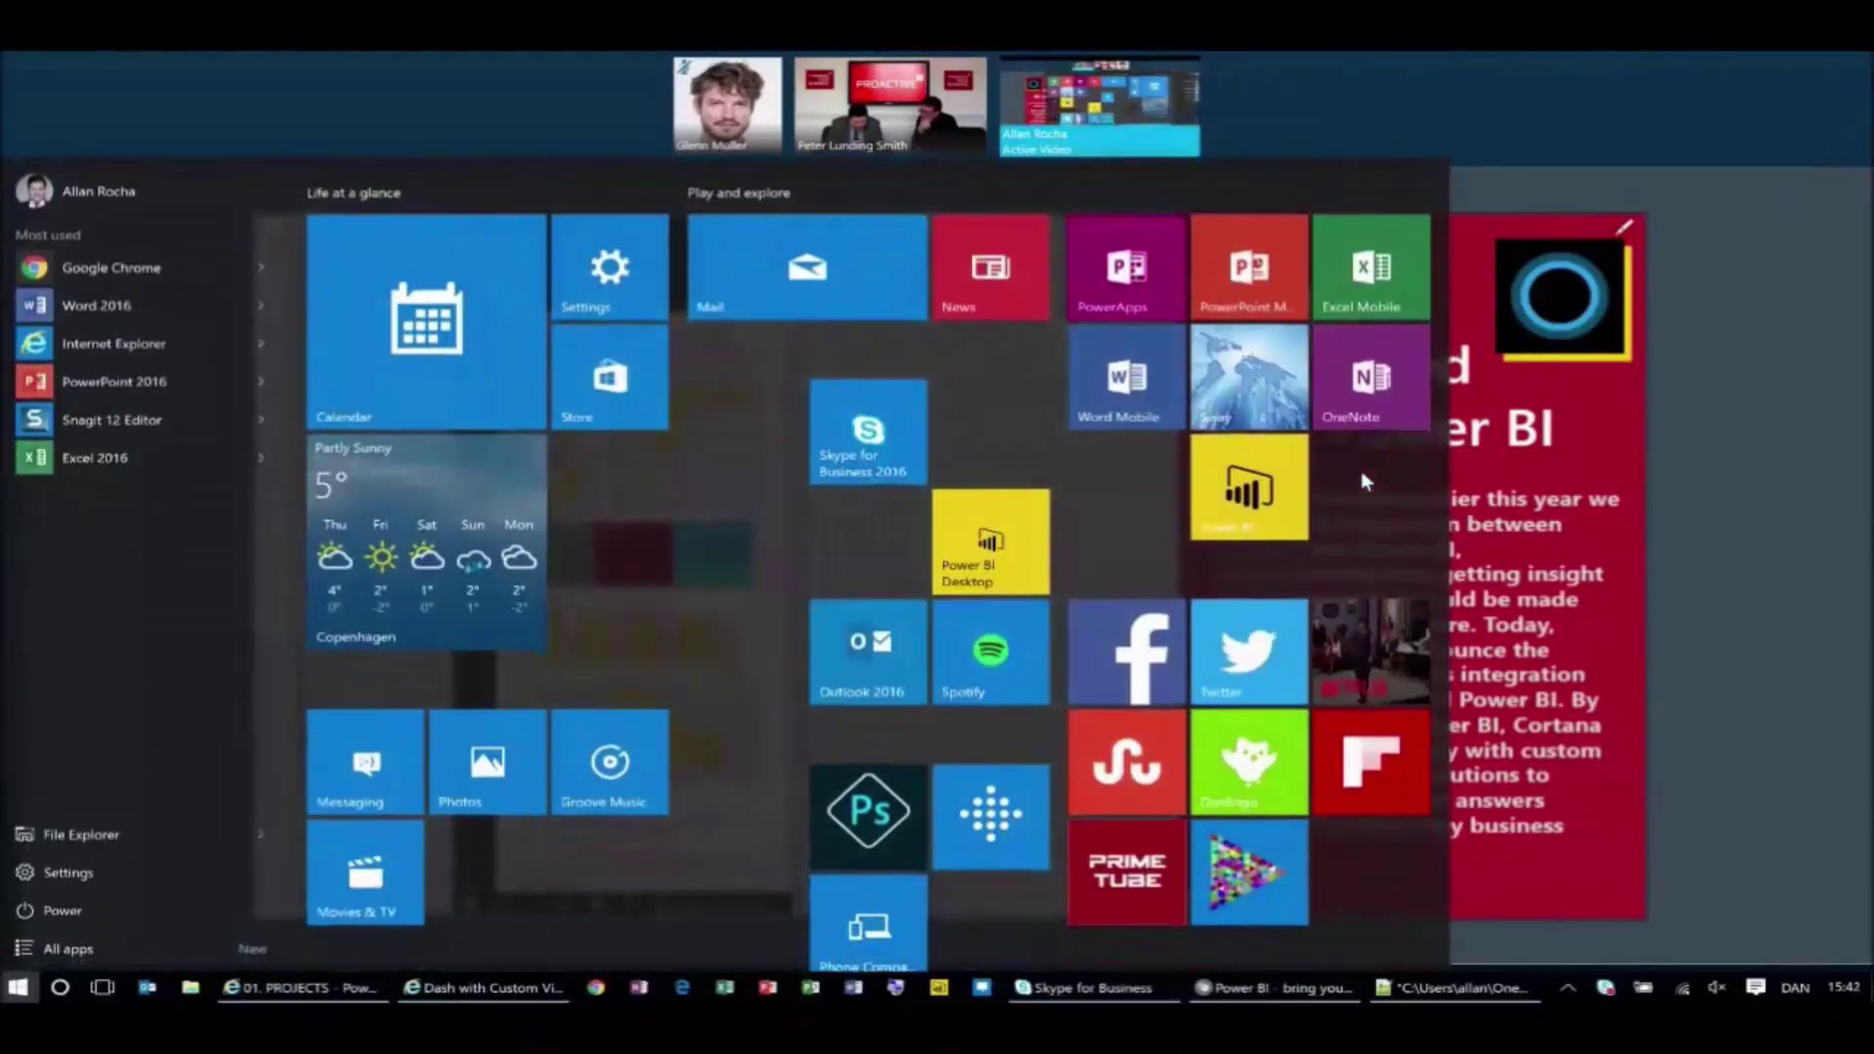
pyautogui.write('show proac')
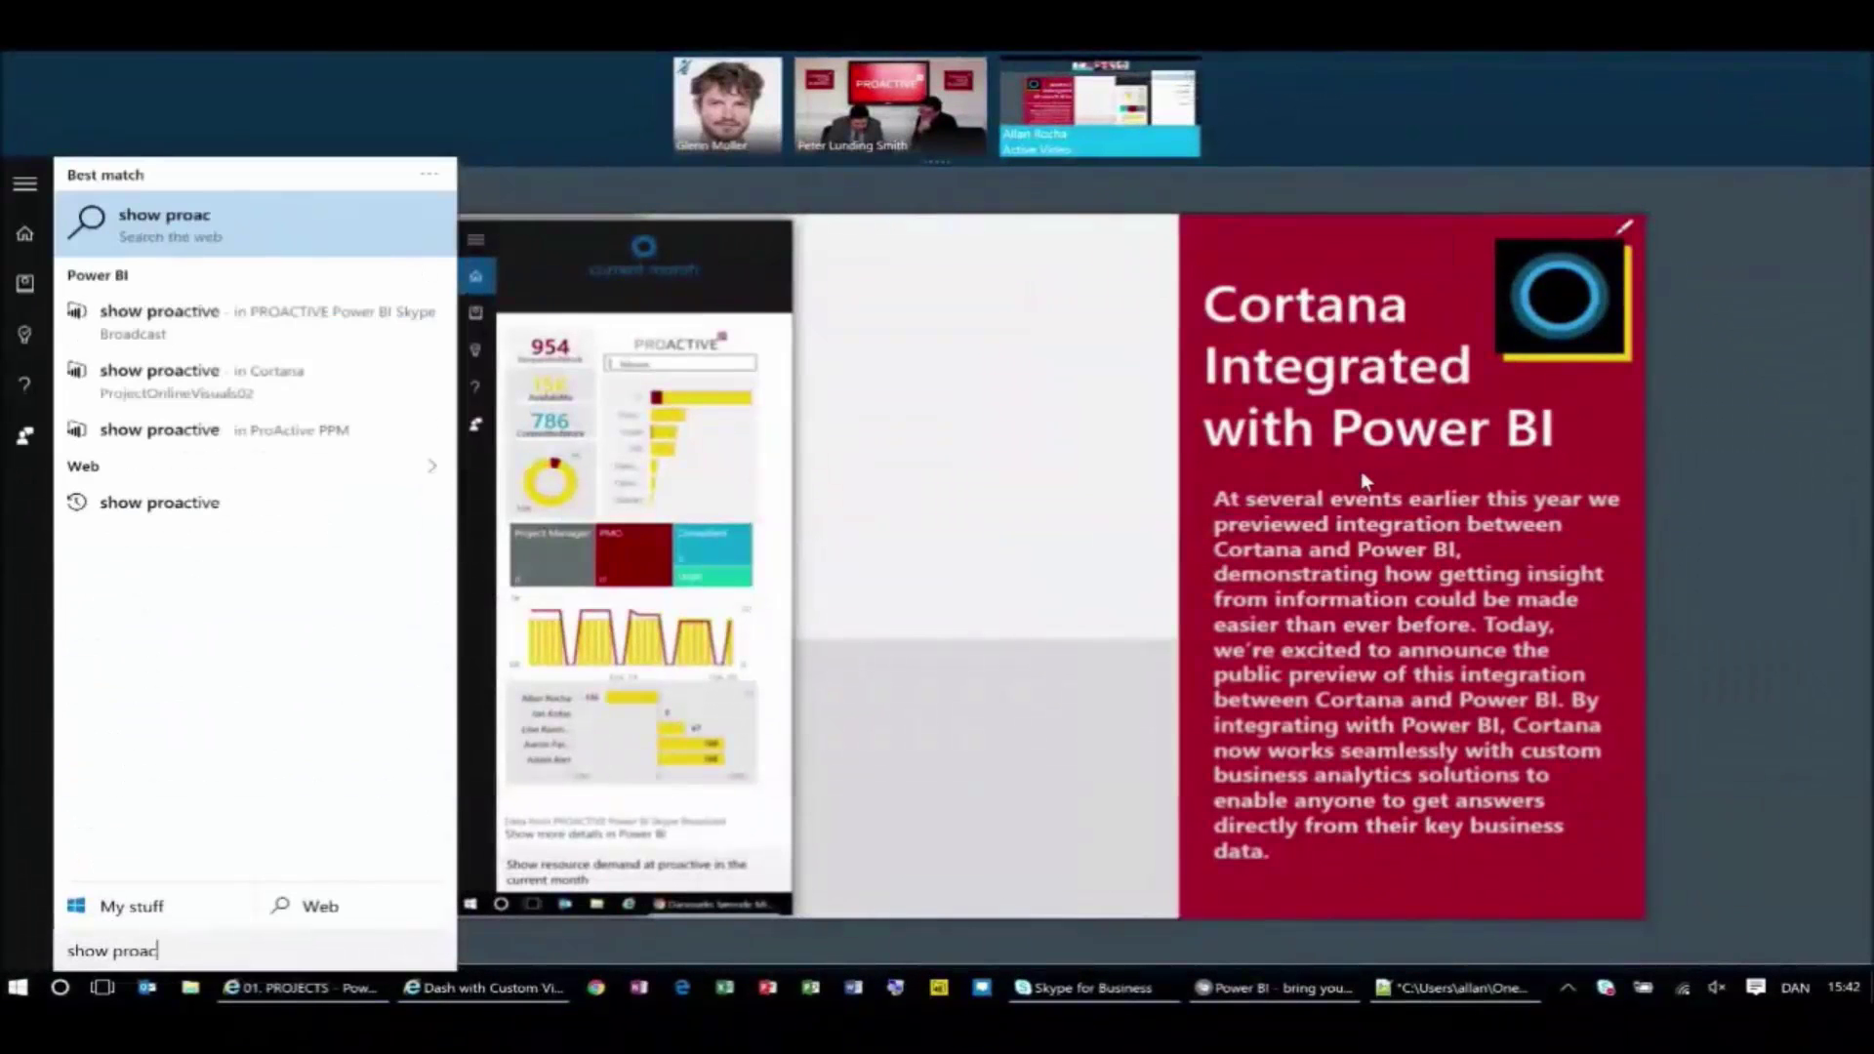
pyautogui.write('tive port')
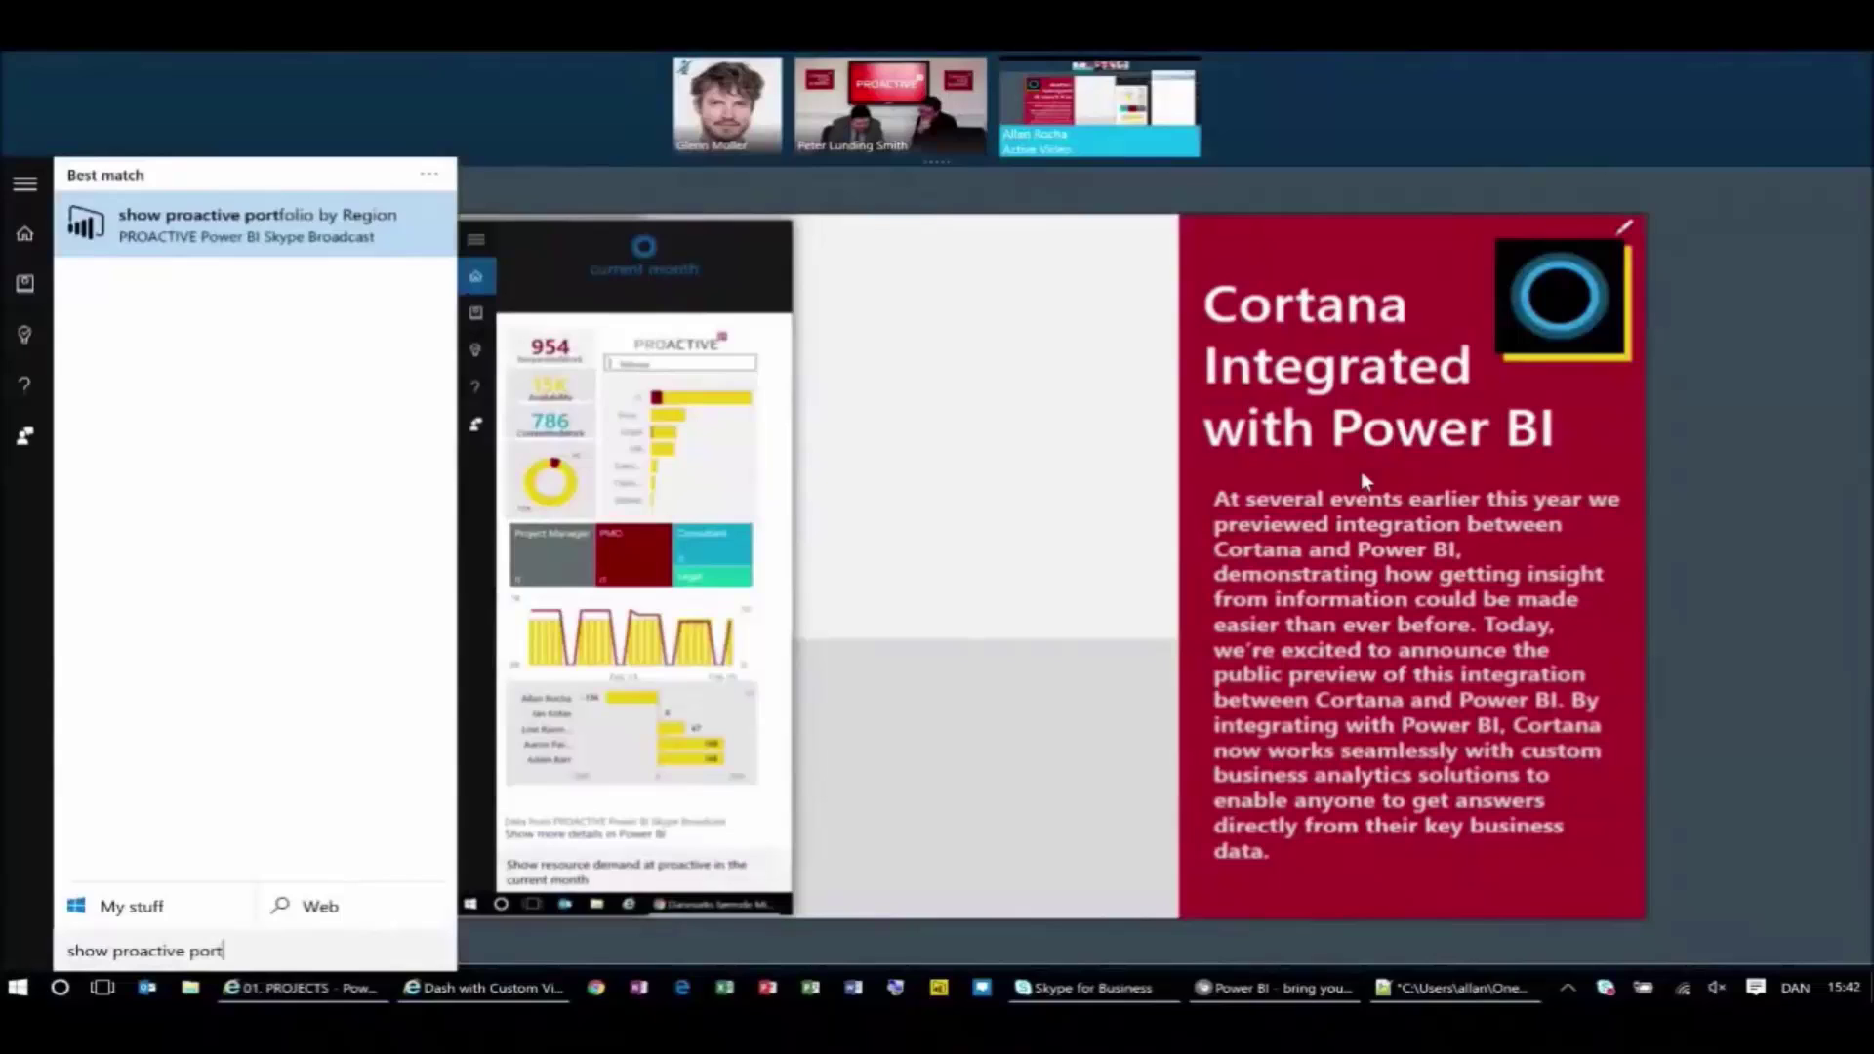
pyautogui.press('Return')
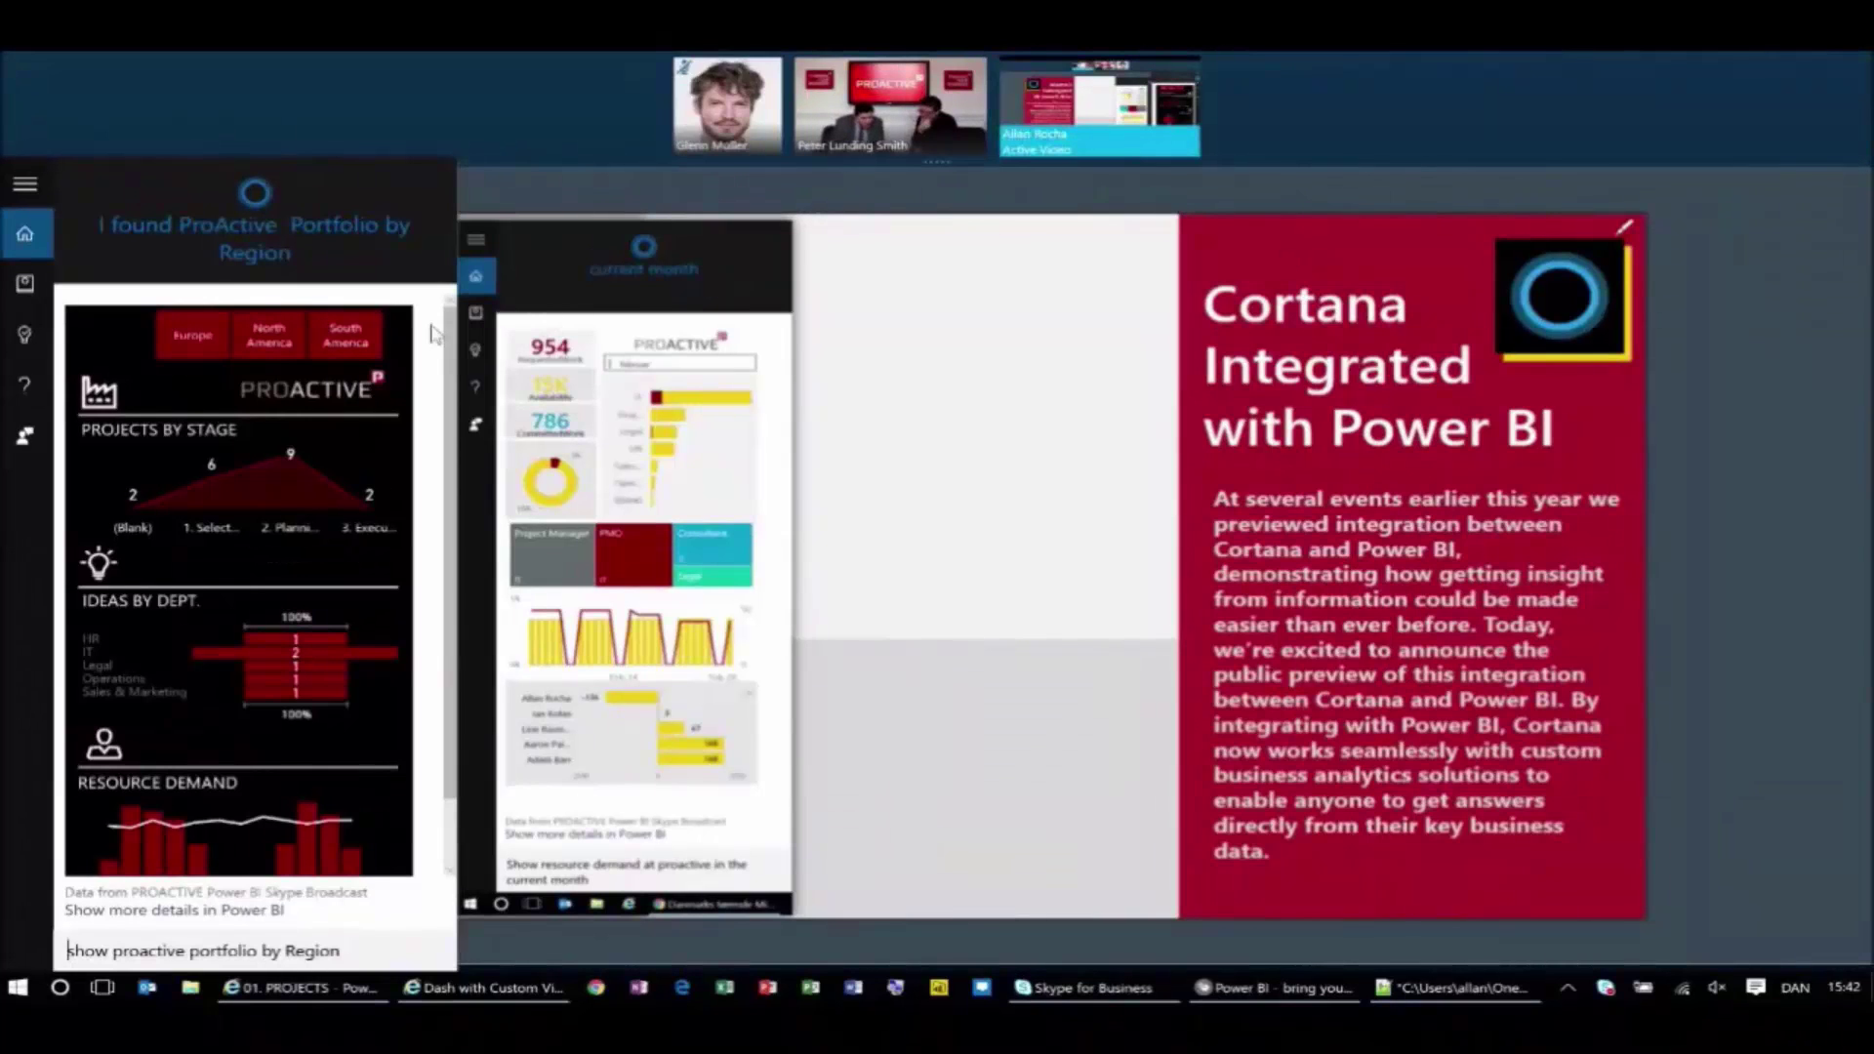
pyautogui.moveTo(311, 485)
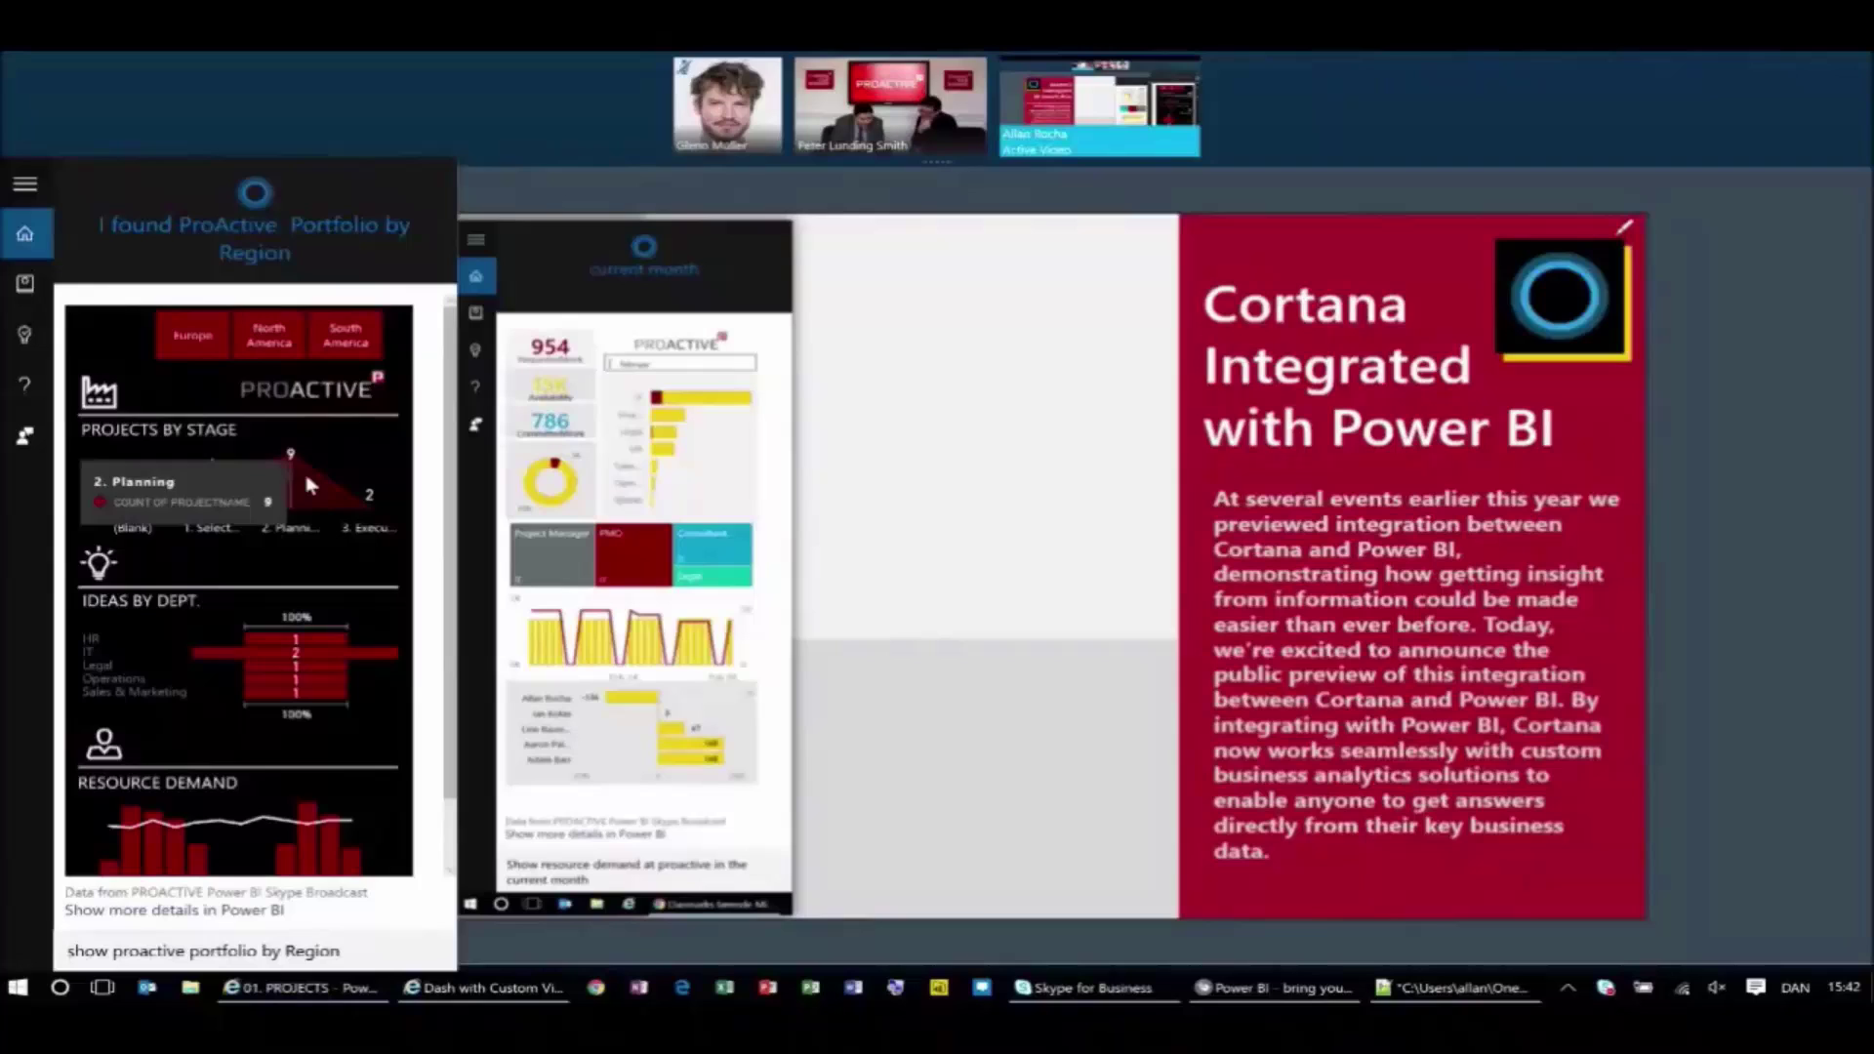
pyautogui.scroll(-1, 350, 599)
pyautogui.moveTo(325, 599)
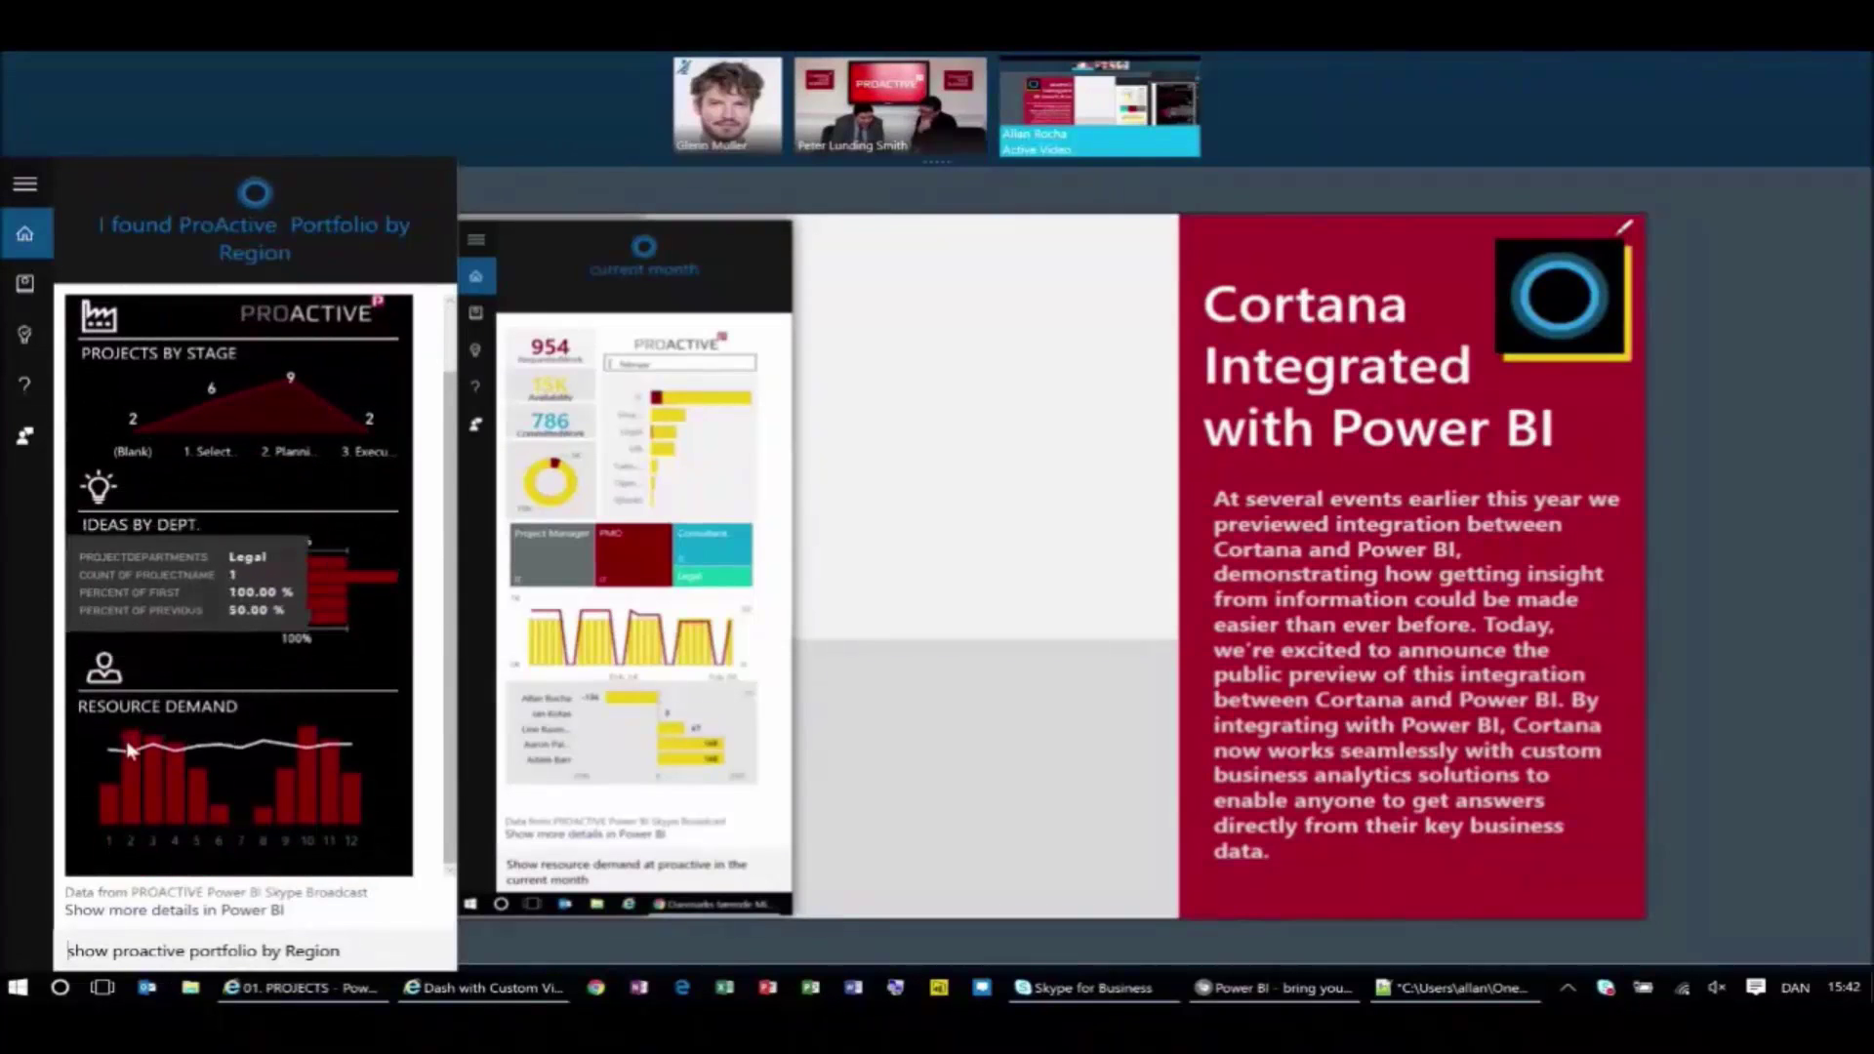
pyautogui.click(369, 942)
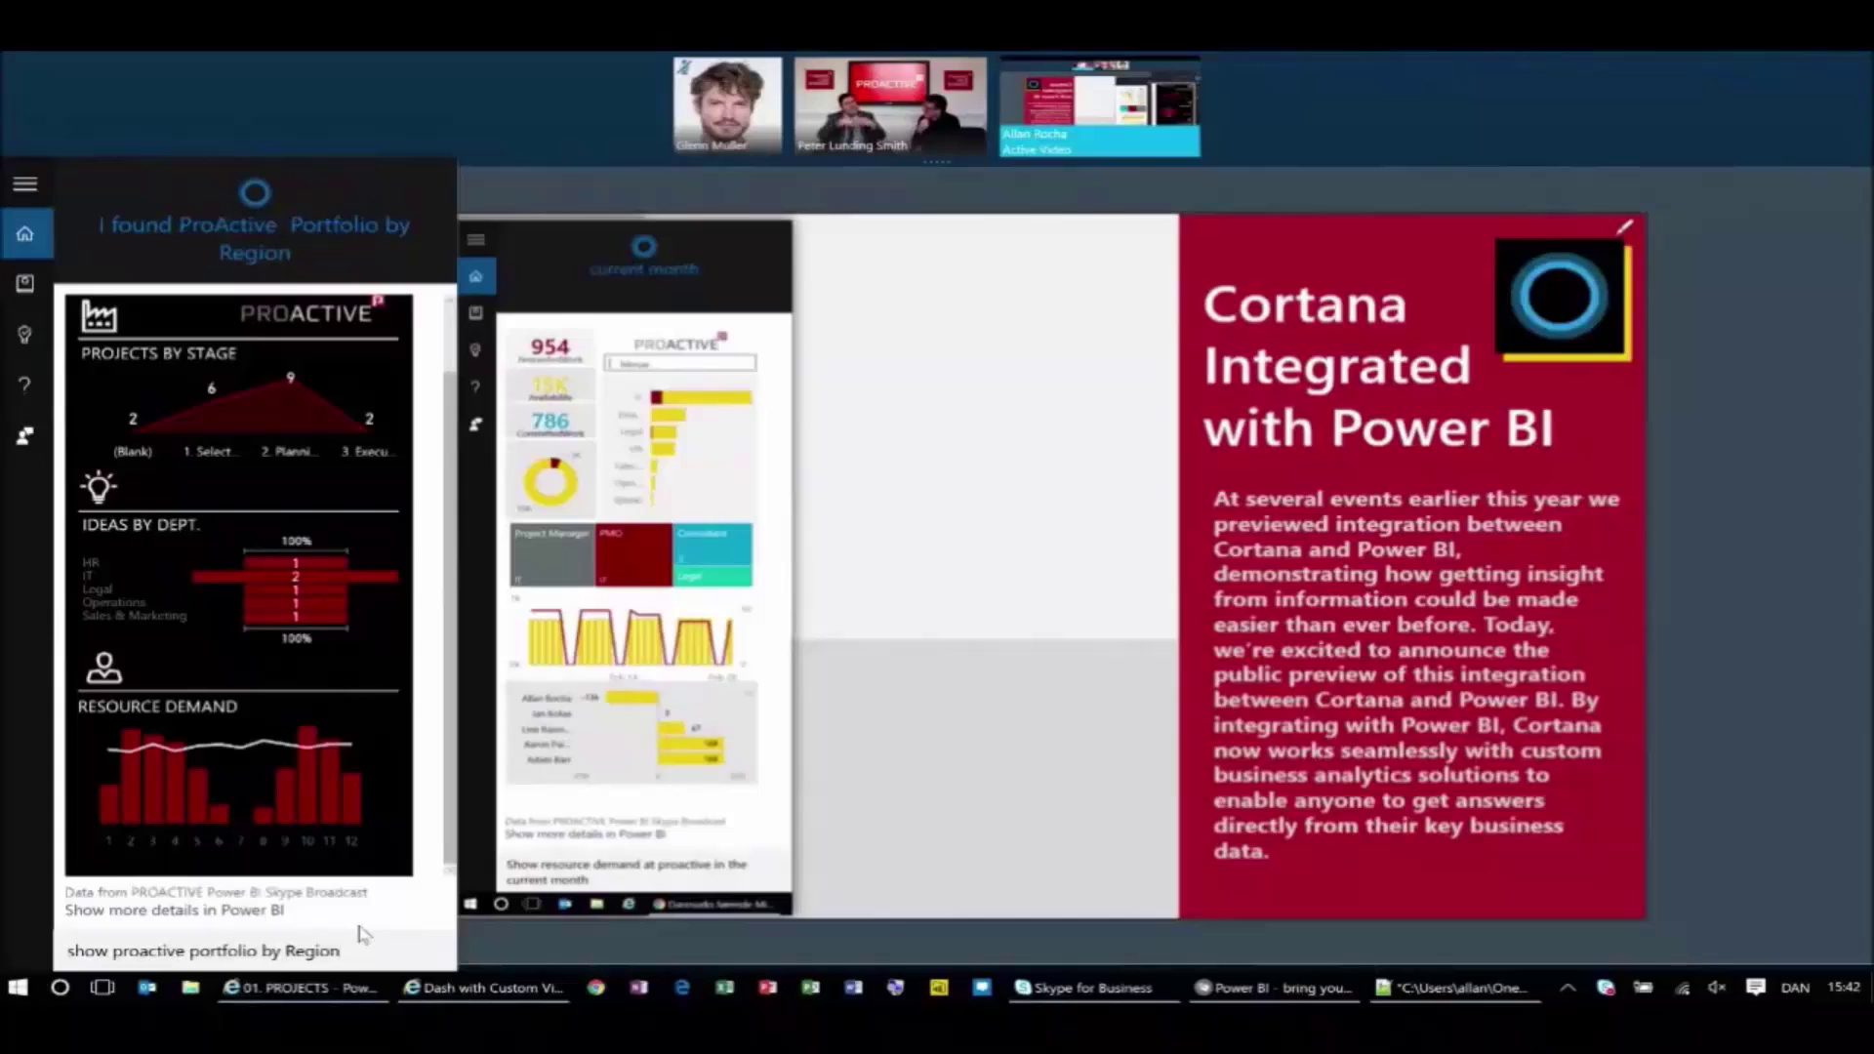
# Add 'in europe' to the portfolio query and scroll through the Europe-filtered charts.
pyautogui.write('in europ')
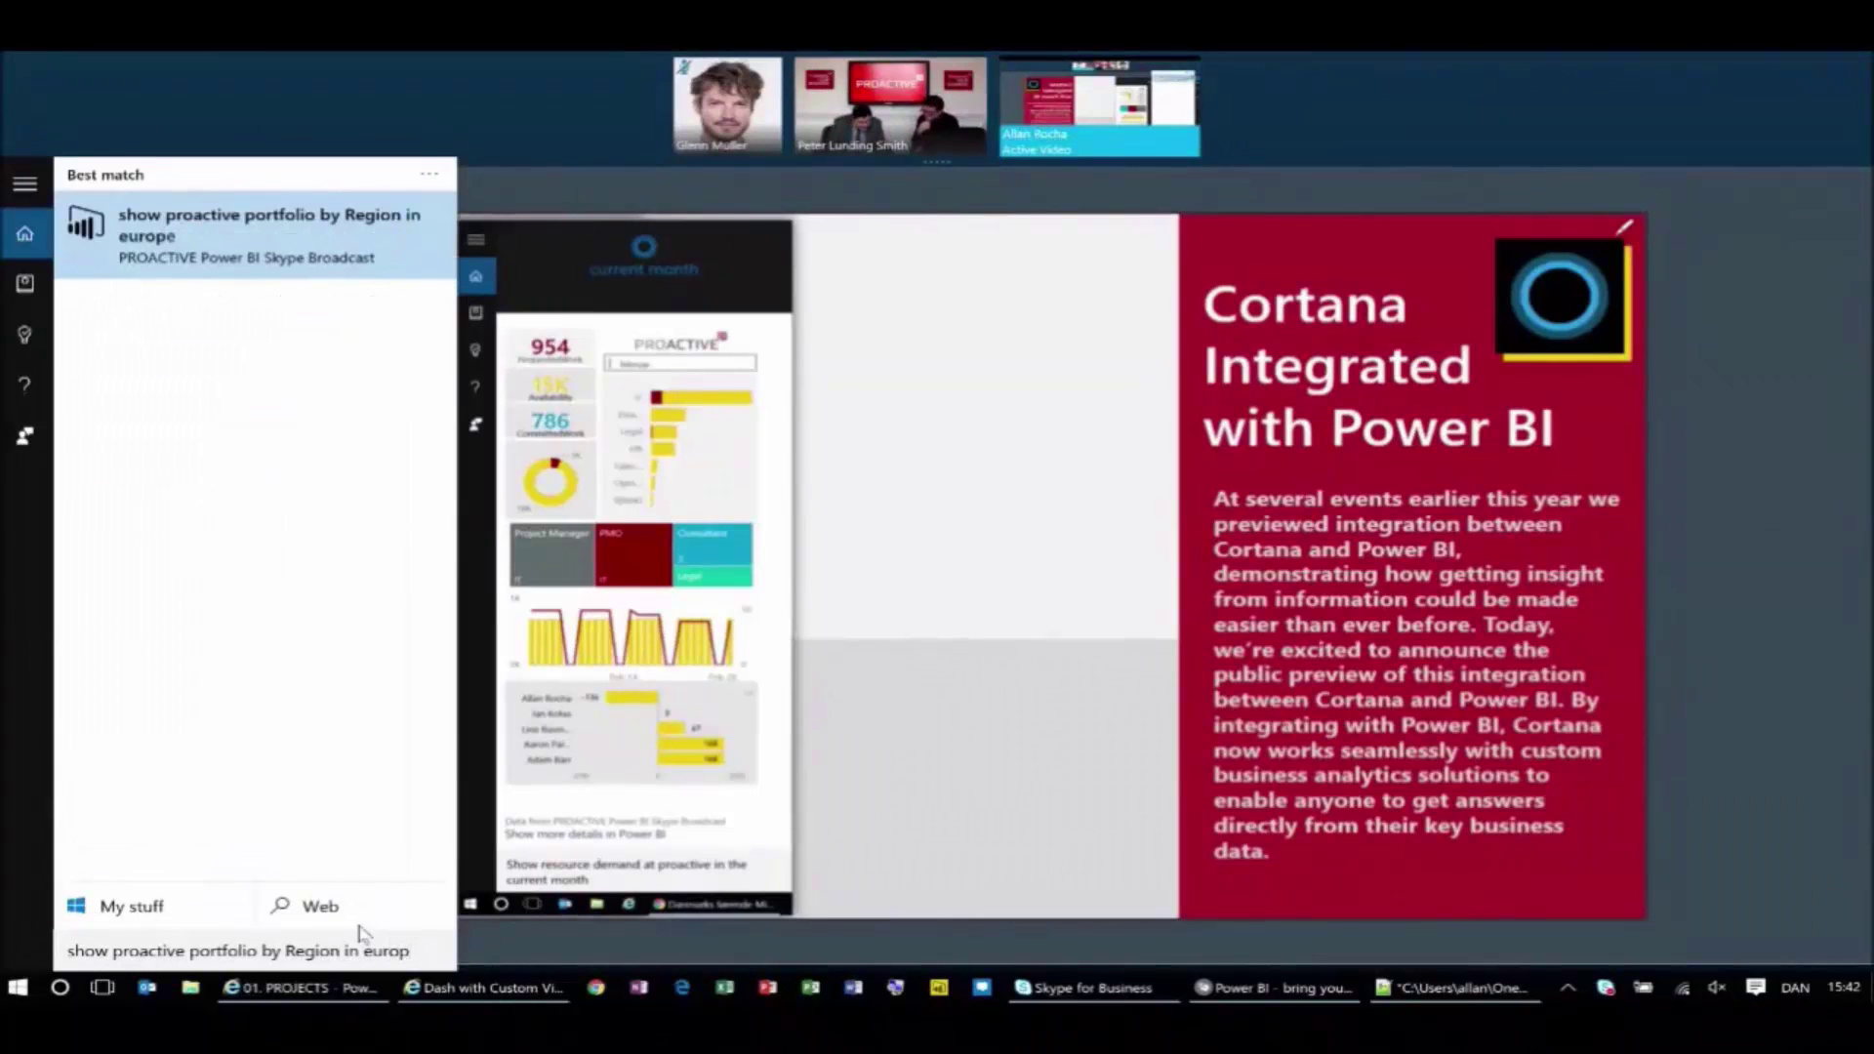
pyautogui.write('e')
pyautogui.press('Return')
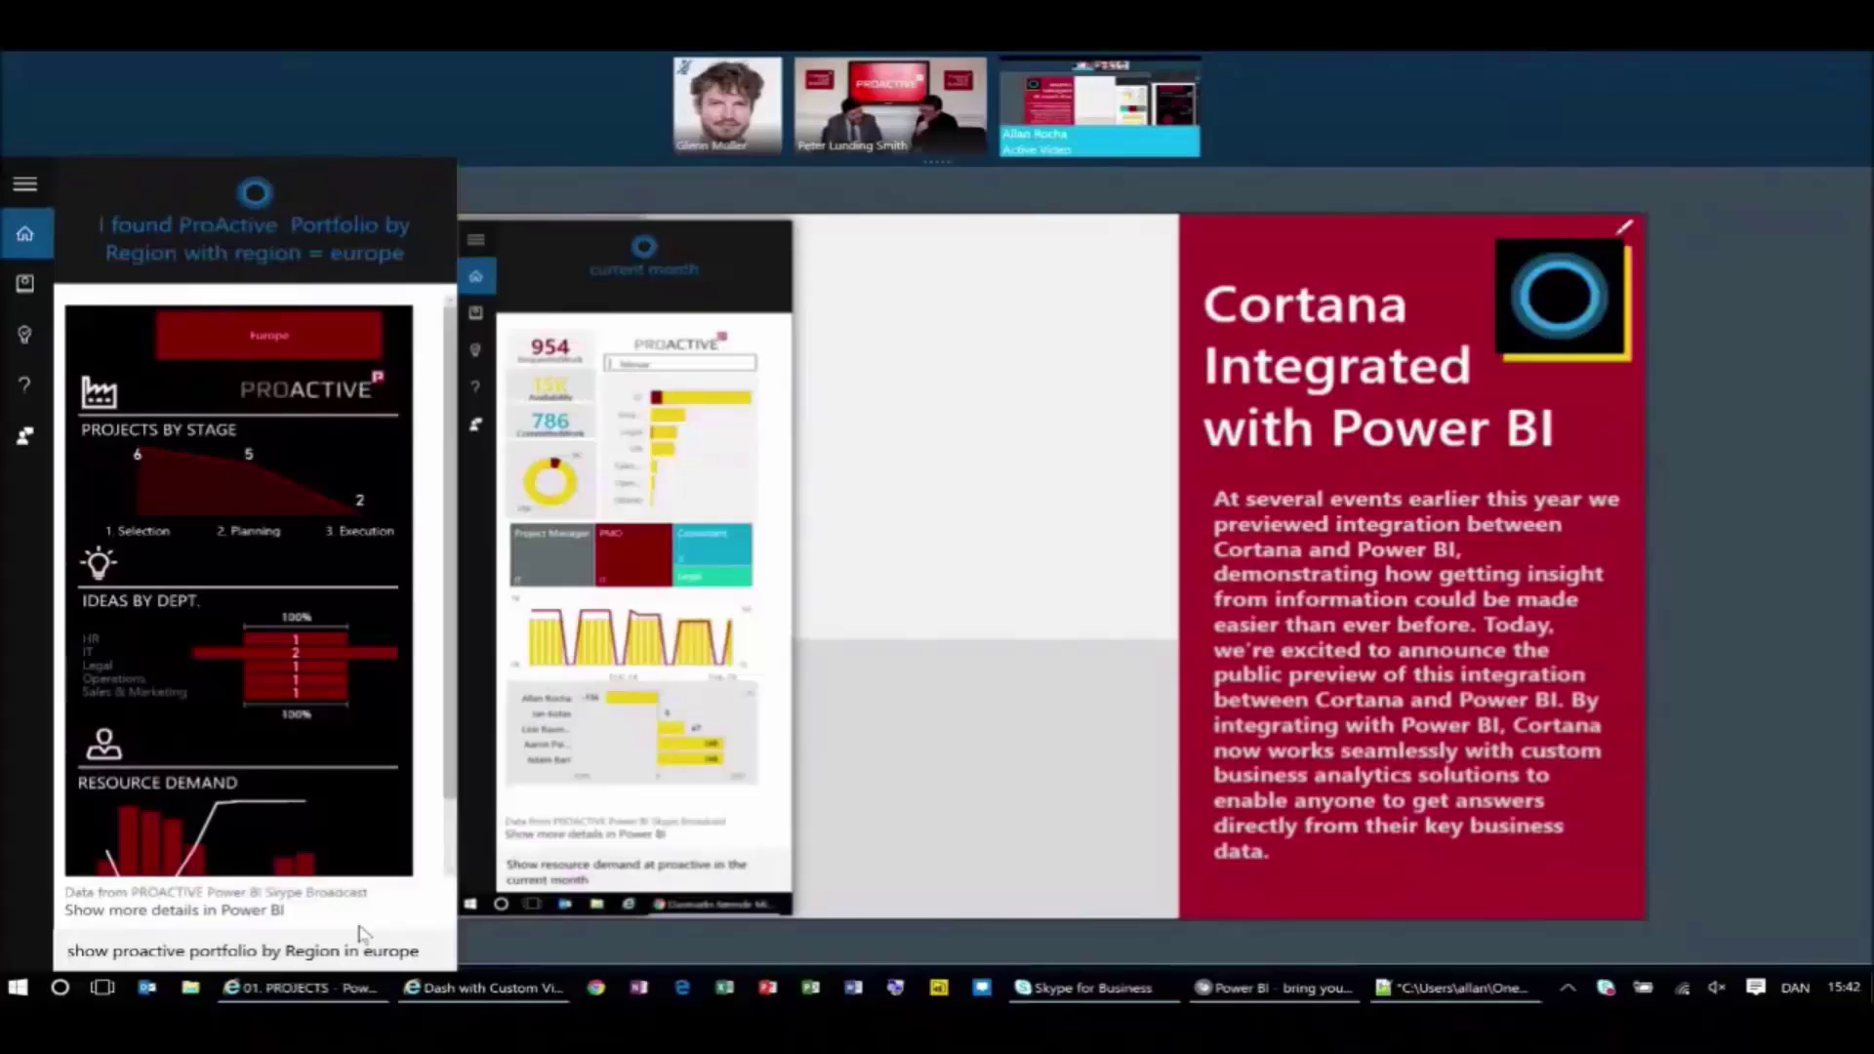
pyautogui.scroll(-1, 256, 806)
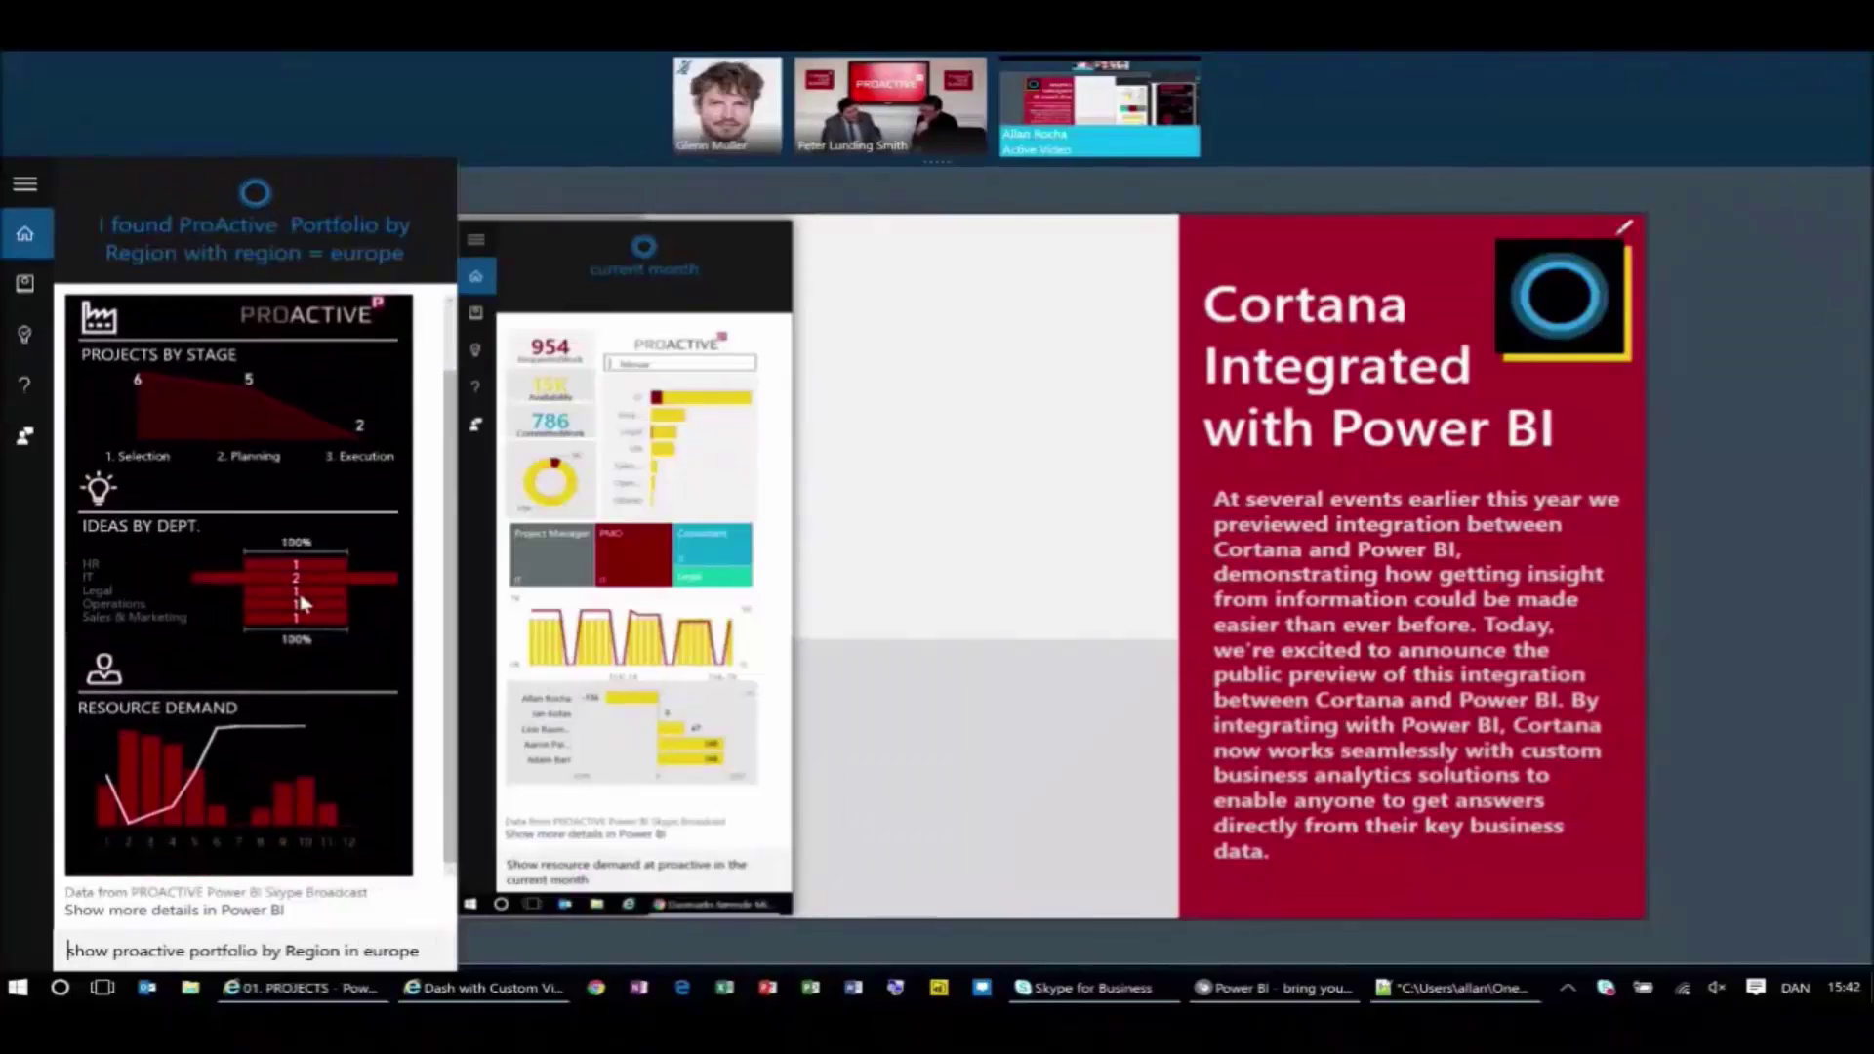
pyautogui.moveTo(303, 603)
pyautogui.scroll(1, 300, 596)
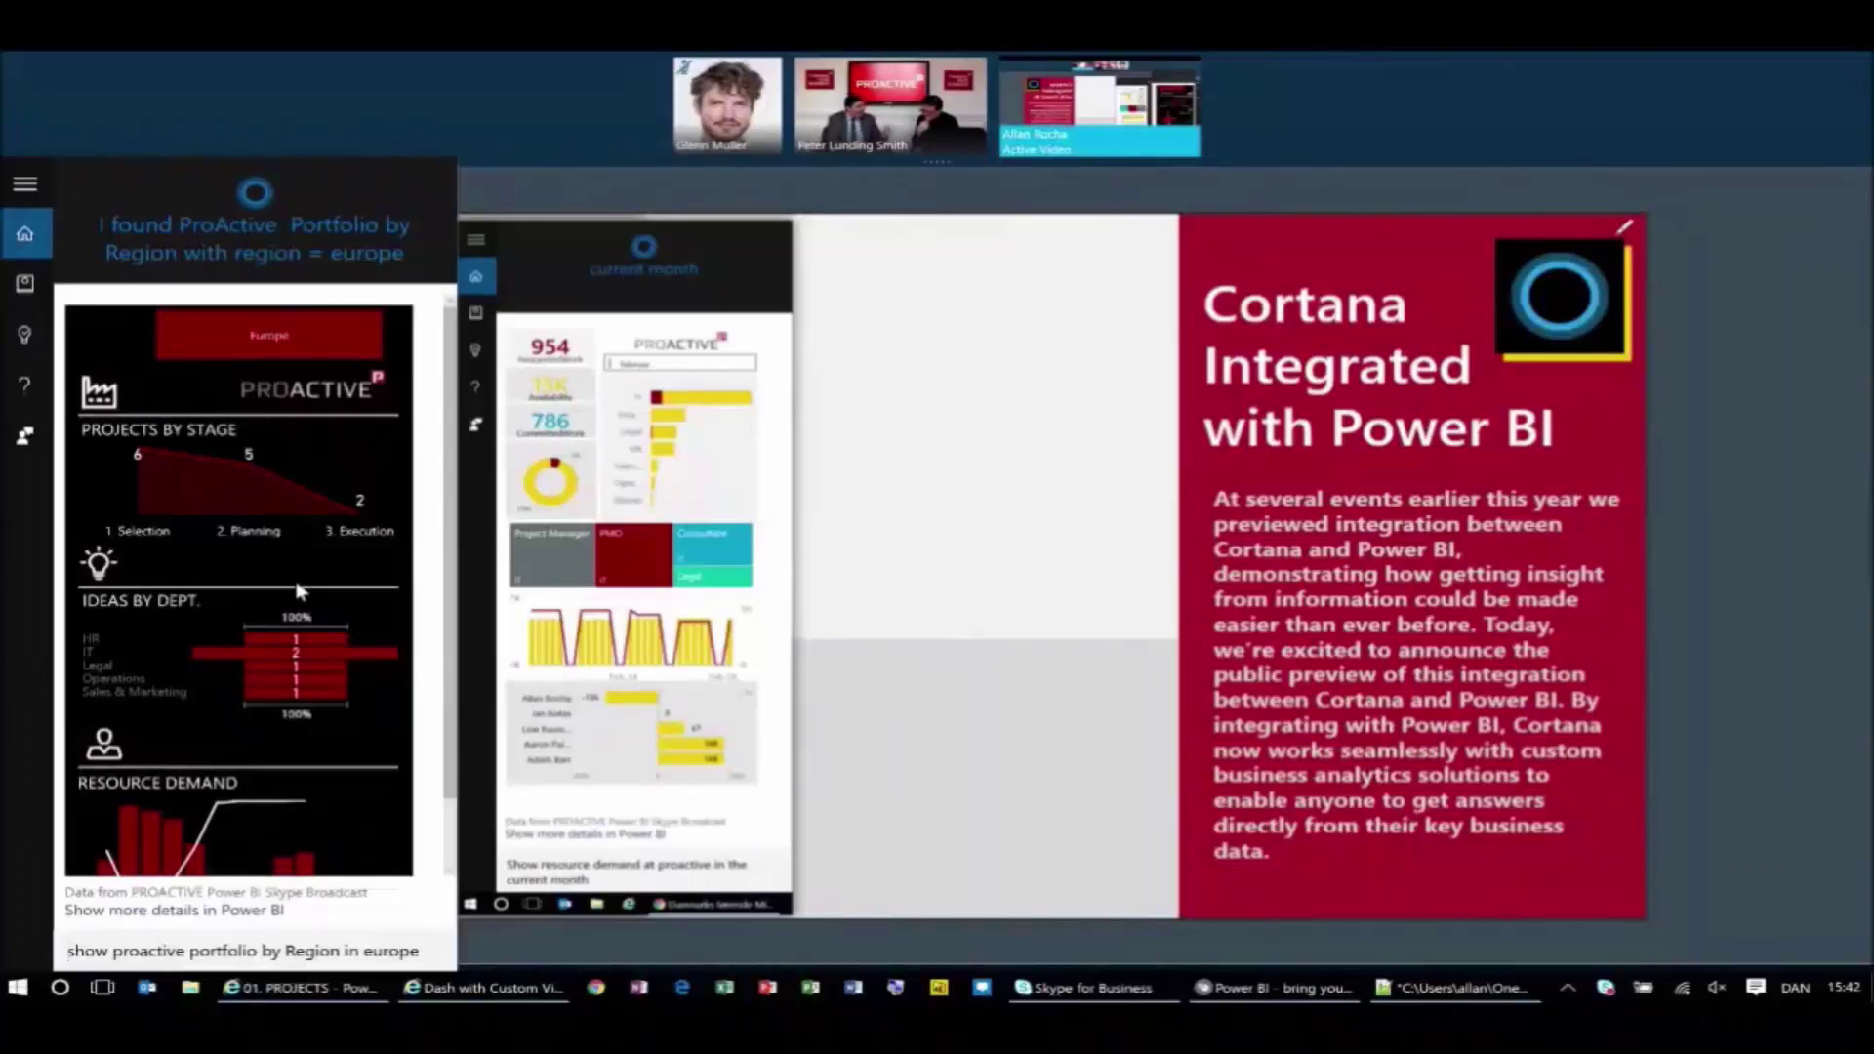
# Ask Cortana 'show mails this week' and open the Power BI mail card: 63 received, 29 sent.
pyautogui.hotkey('alt', 'Tab')
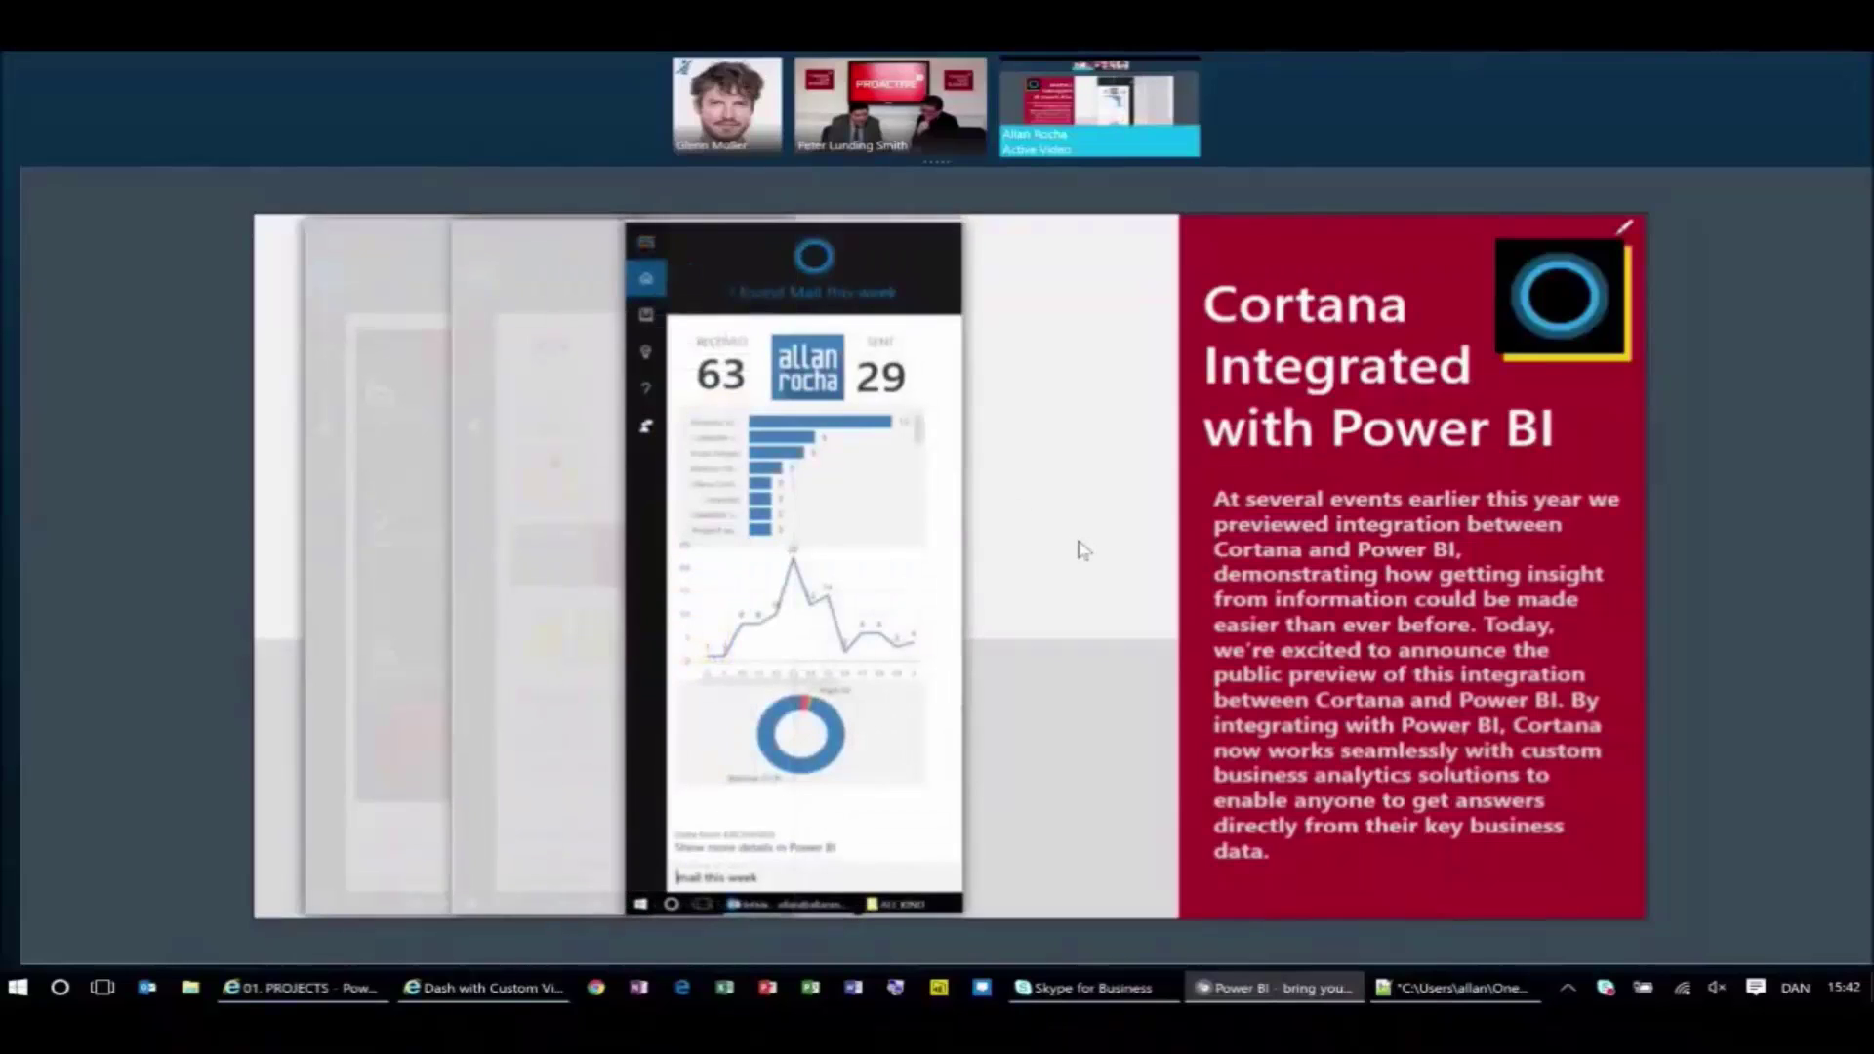
pyautogui.hotkey('alt', 'Tab')
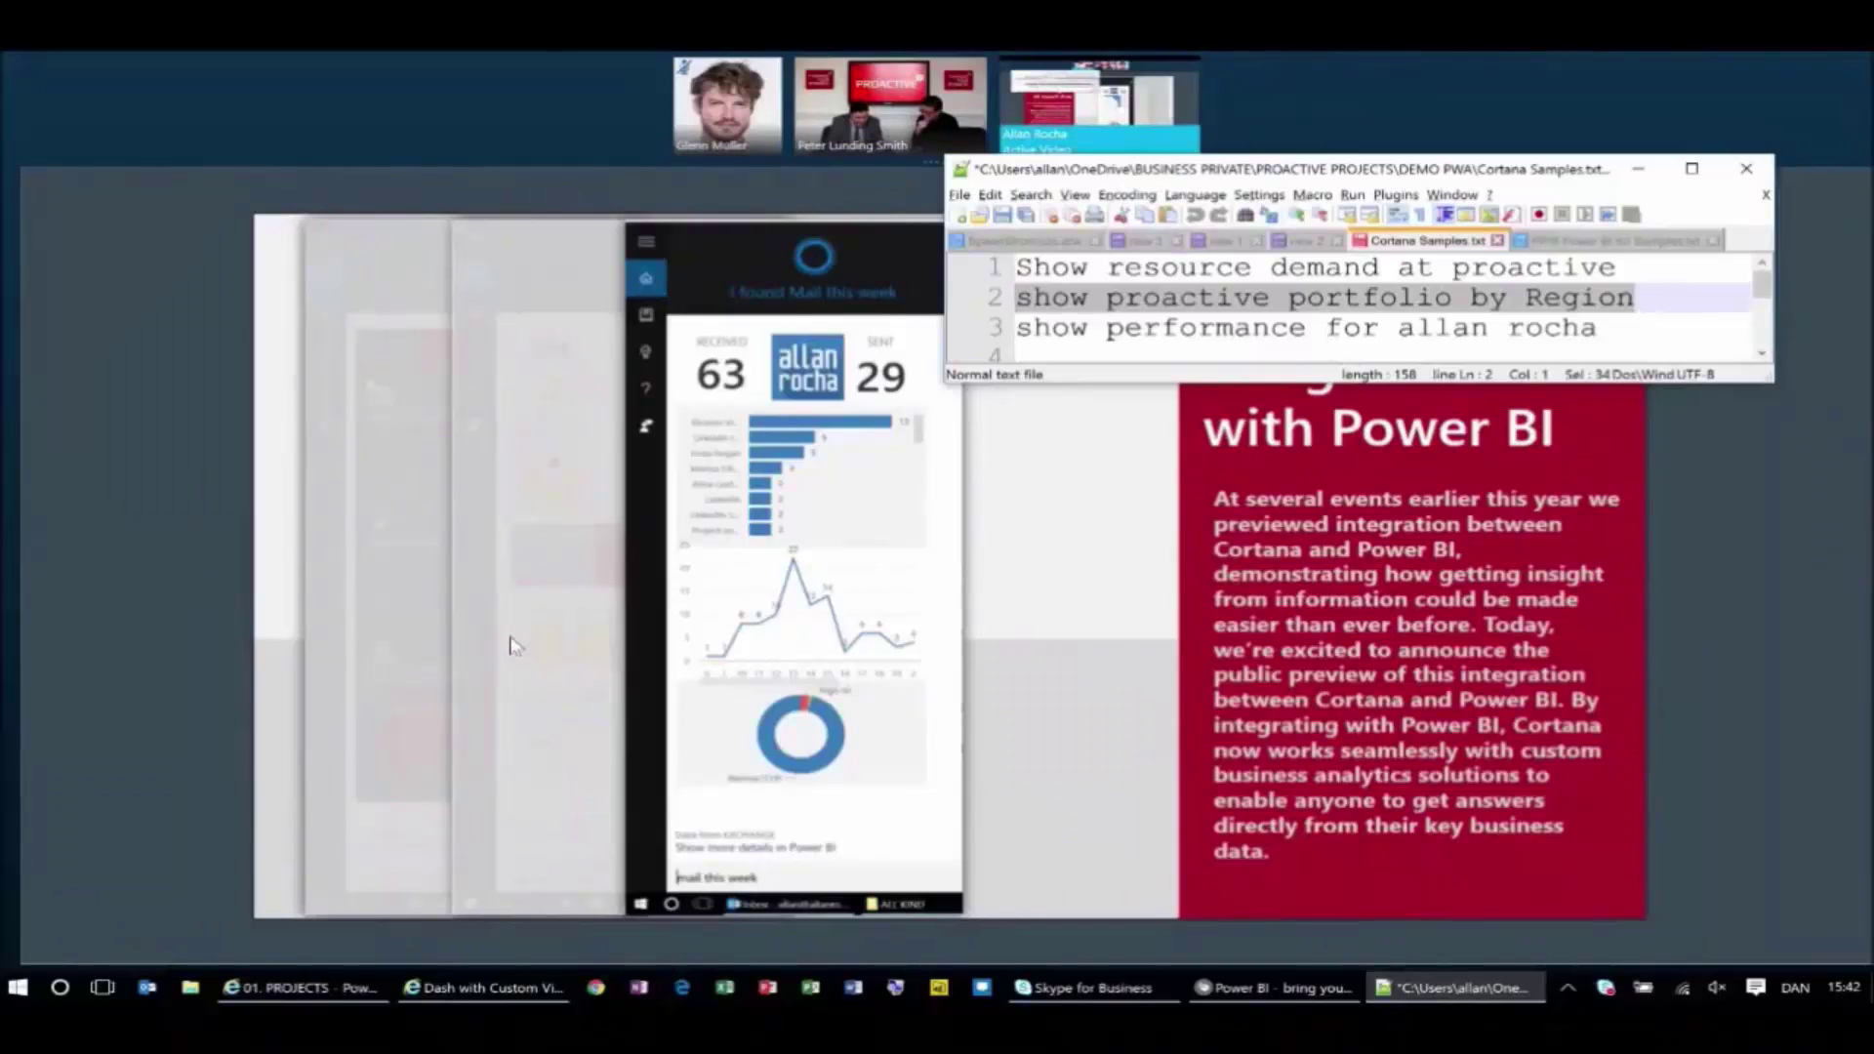
pyautogui.press('super')
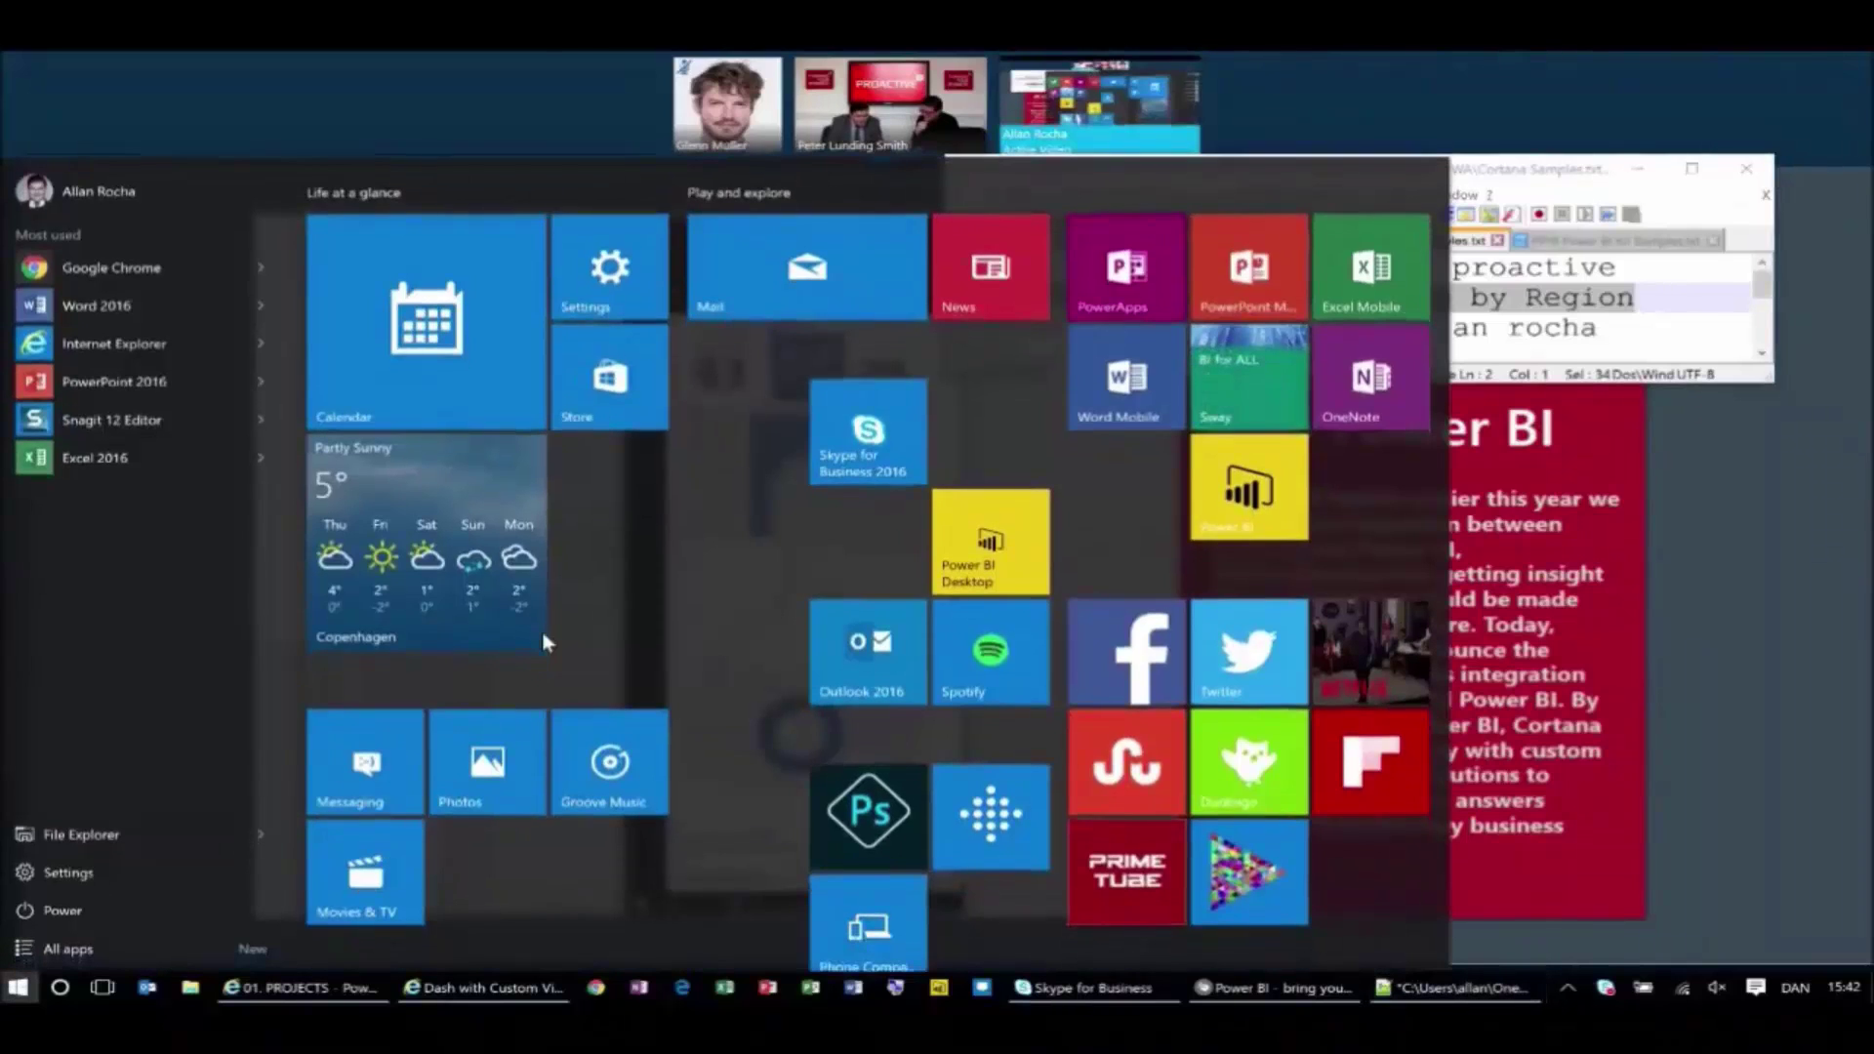
pyautogui.write('show maisl thi')
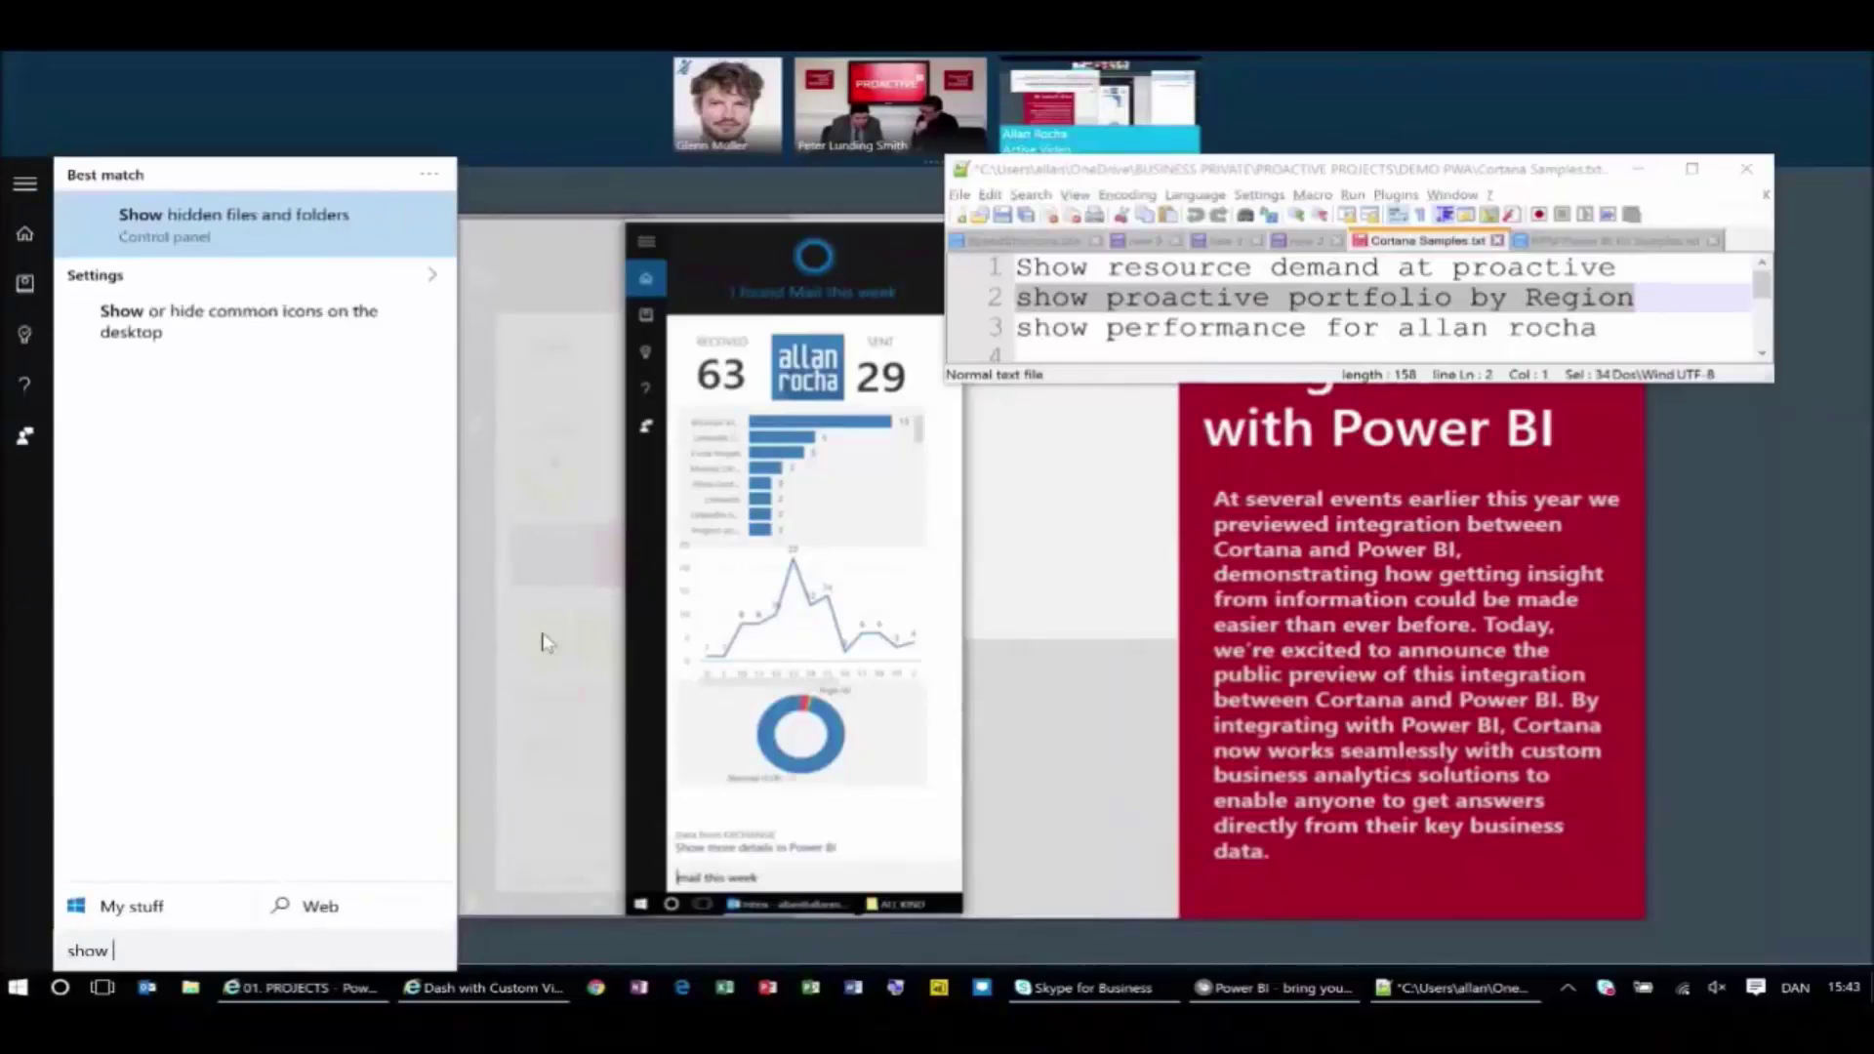
pyautogui.press('BackSpace')
pyautogui.press('BackSpace')
pyautogui.press('BackSpace')
pyautogui.press('BackSpace')
pyautogui.press('BackSpace')
pyautogui.press('BackSpace')
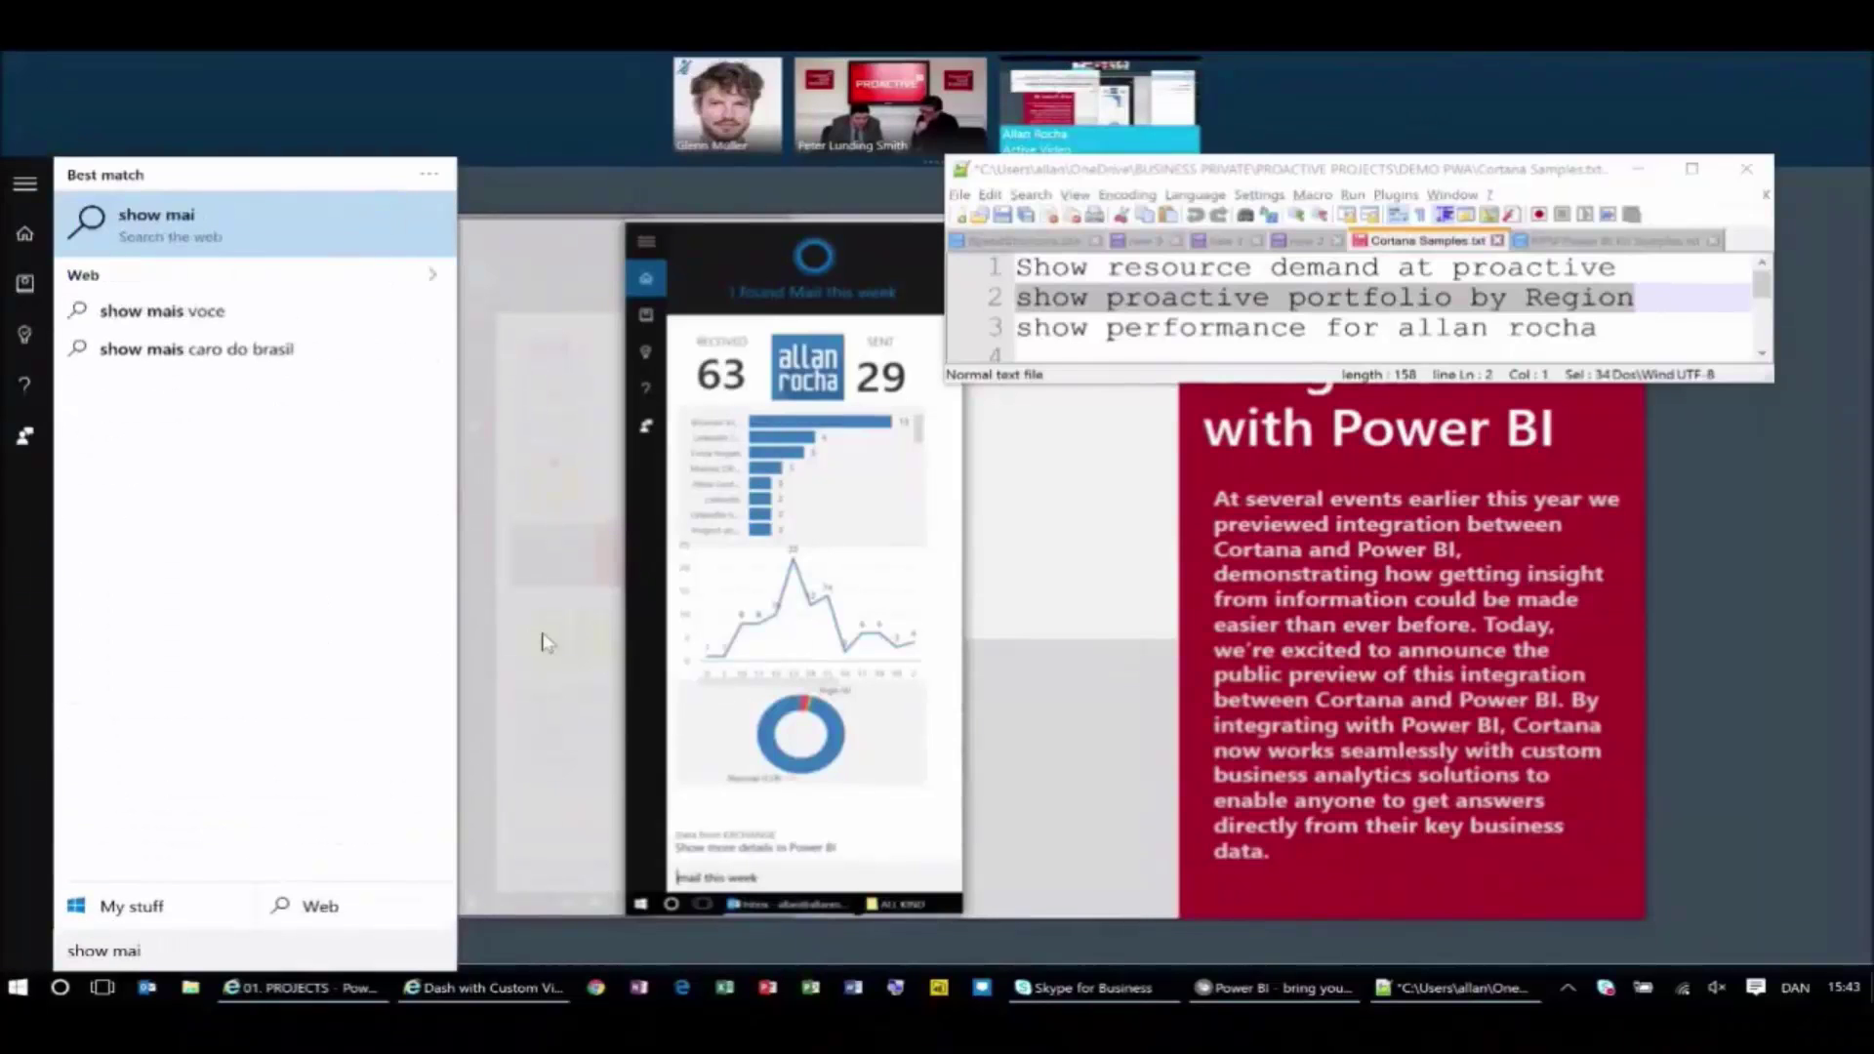
pyautogui.write('ls this wee')
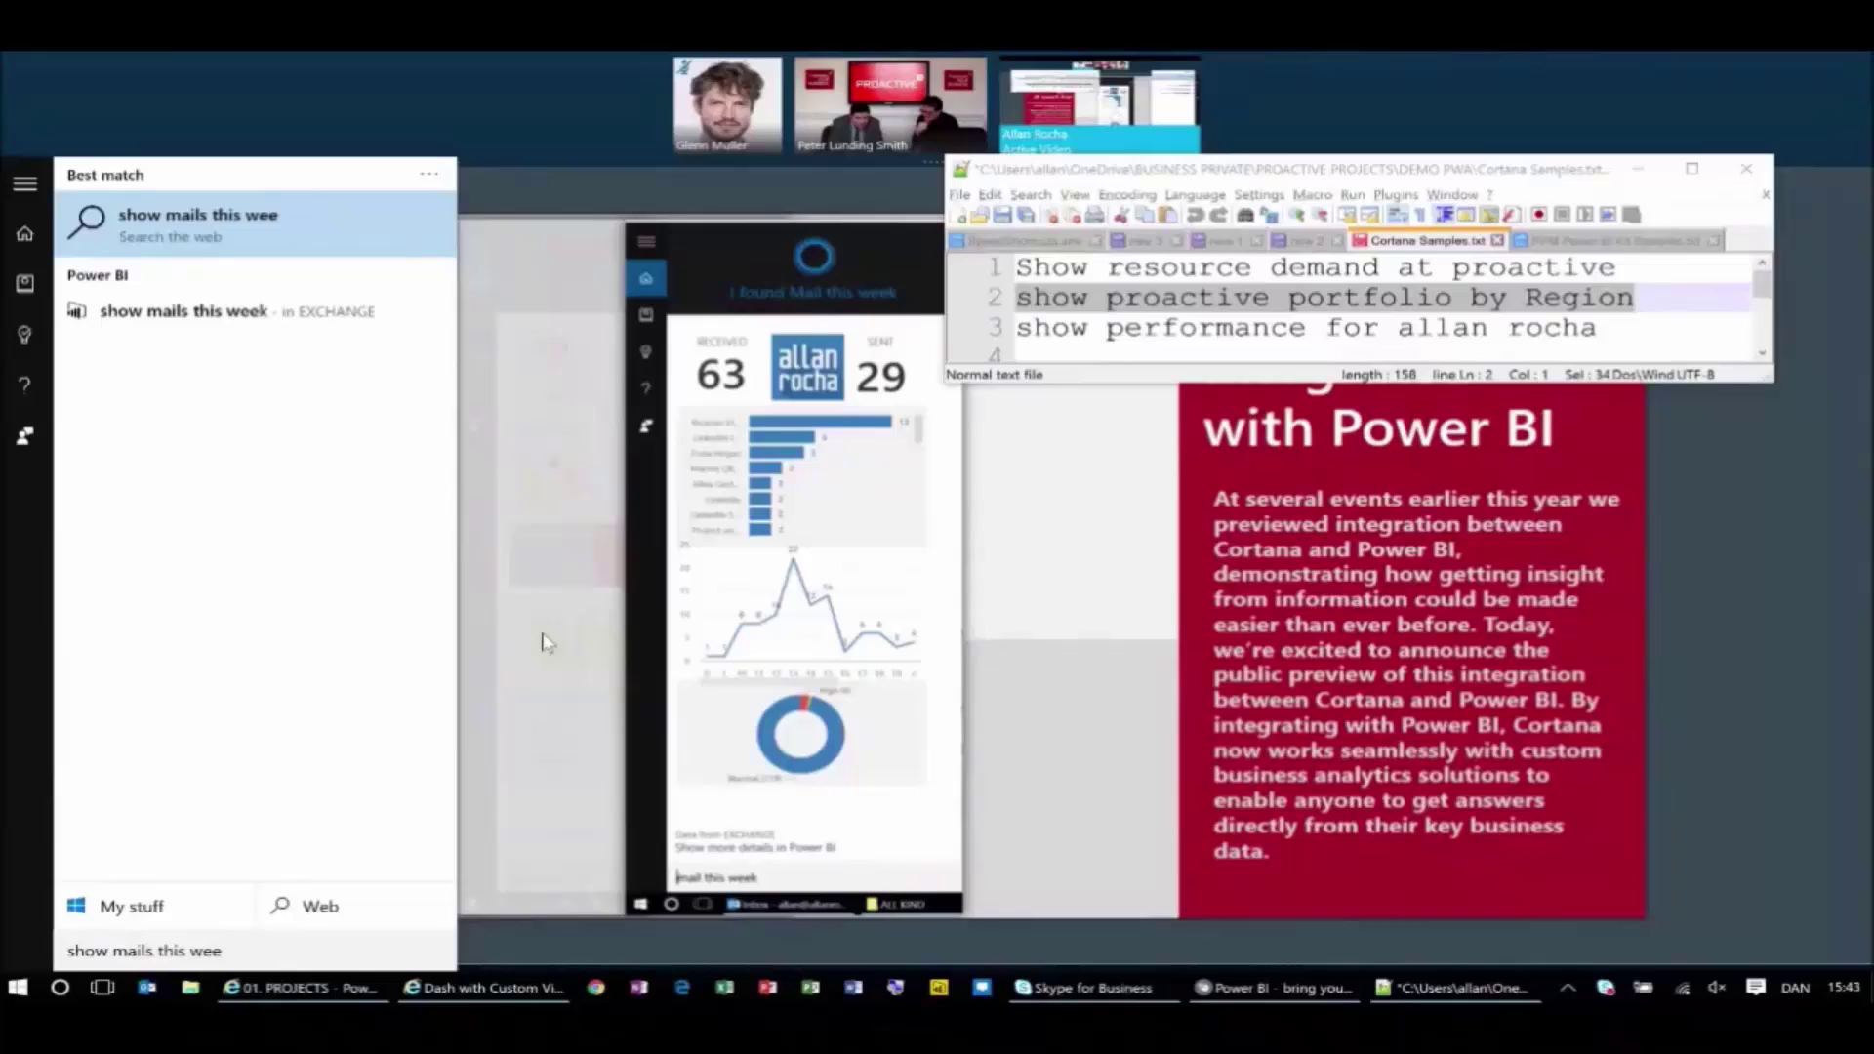
pyautogui.write('k')
pyautogui.press('Down')
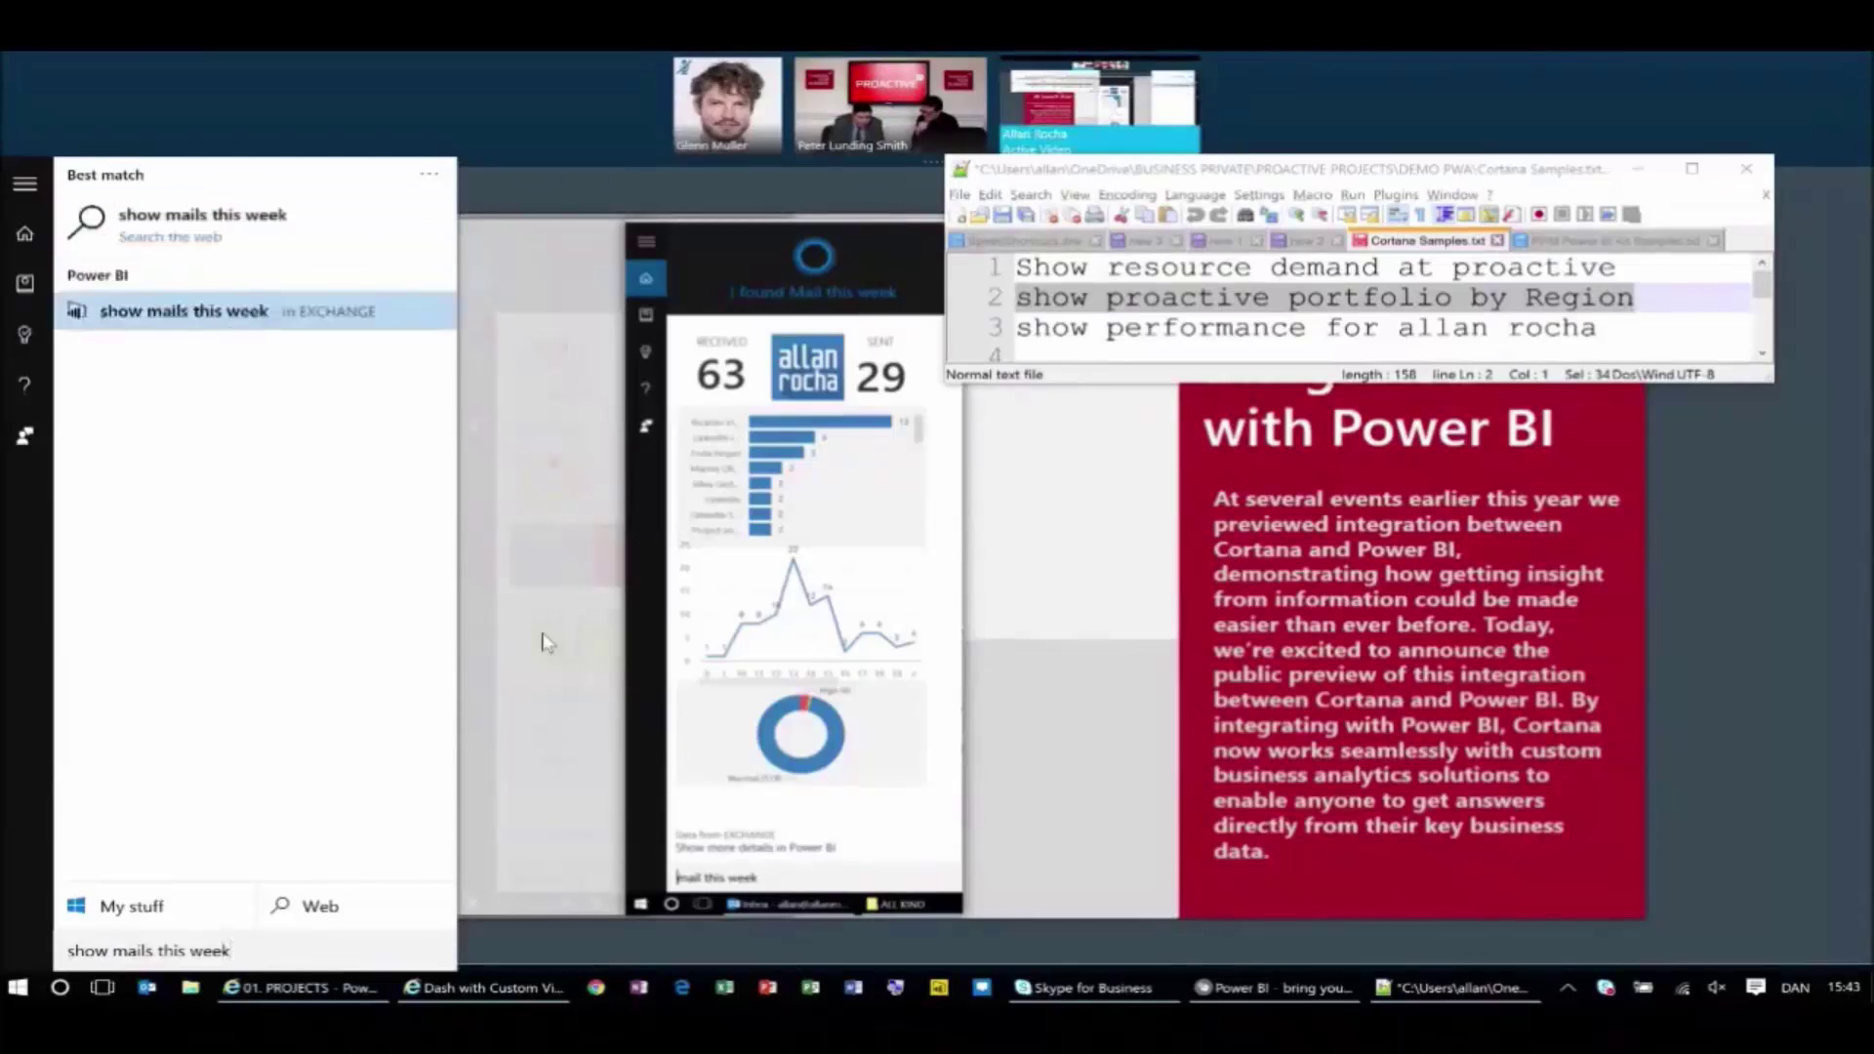
pyautogui.press('Return')
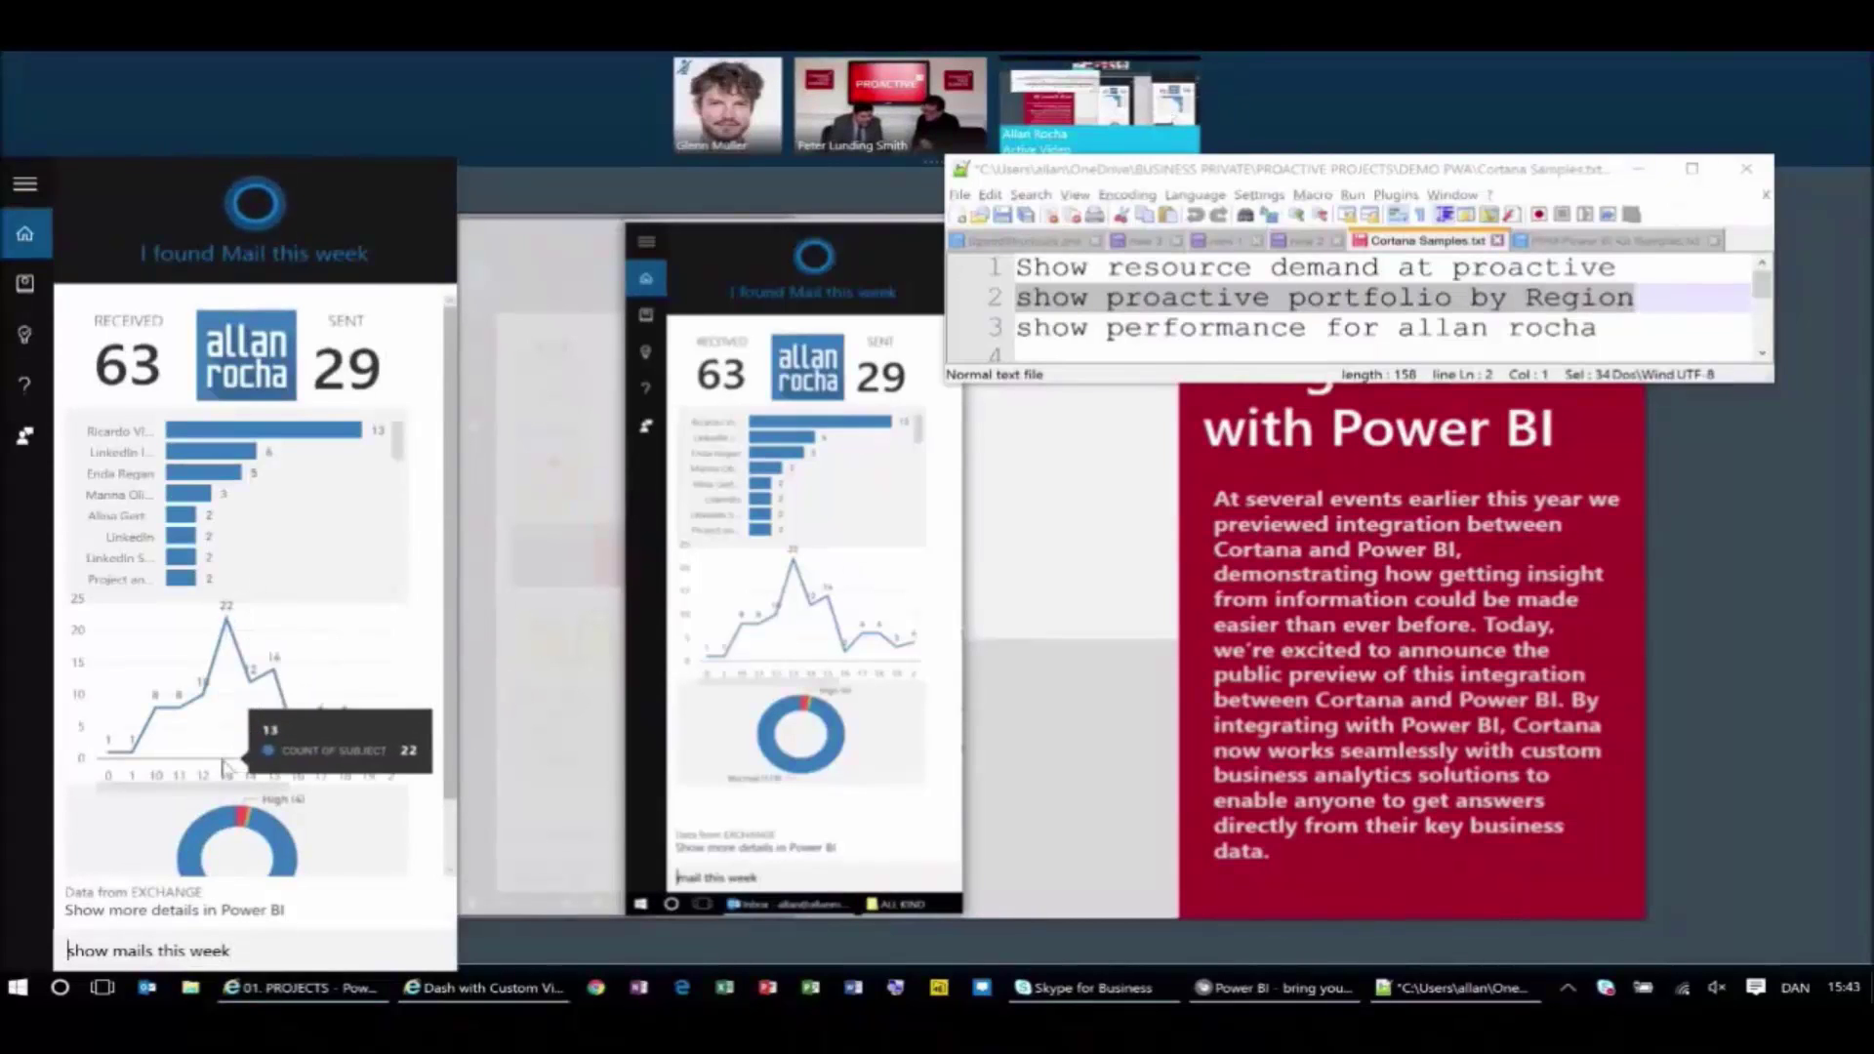
pyautogui.moveTo(227, 656)
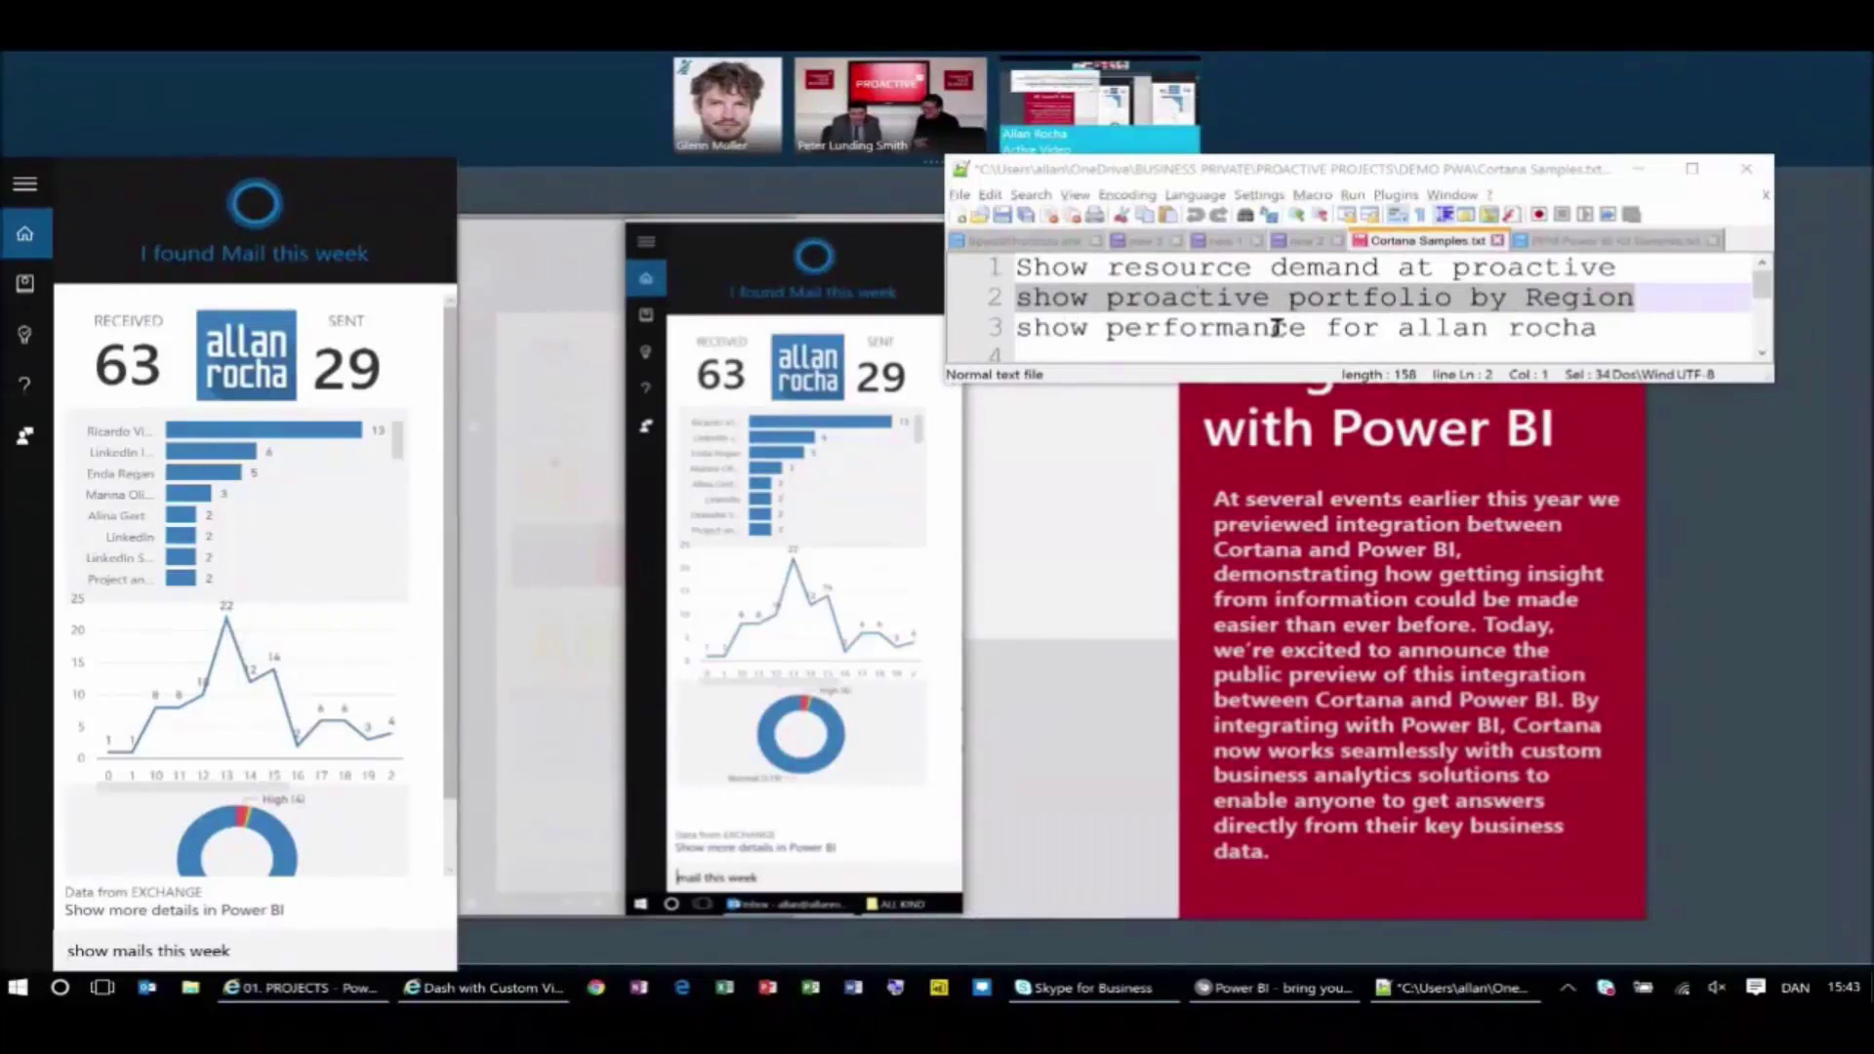
# Dismiss the mail card by clicking line 3 of the Cortana Samples notes.
pyautogui.click(997, 328)
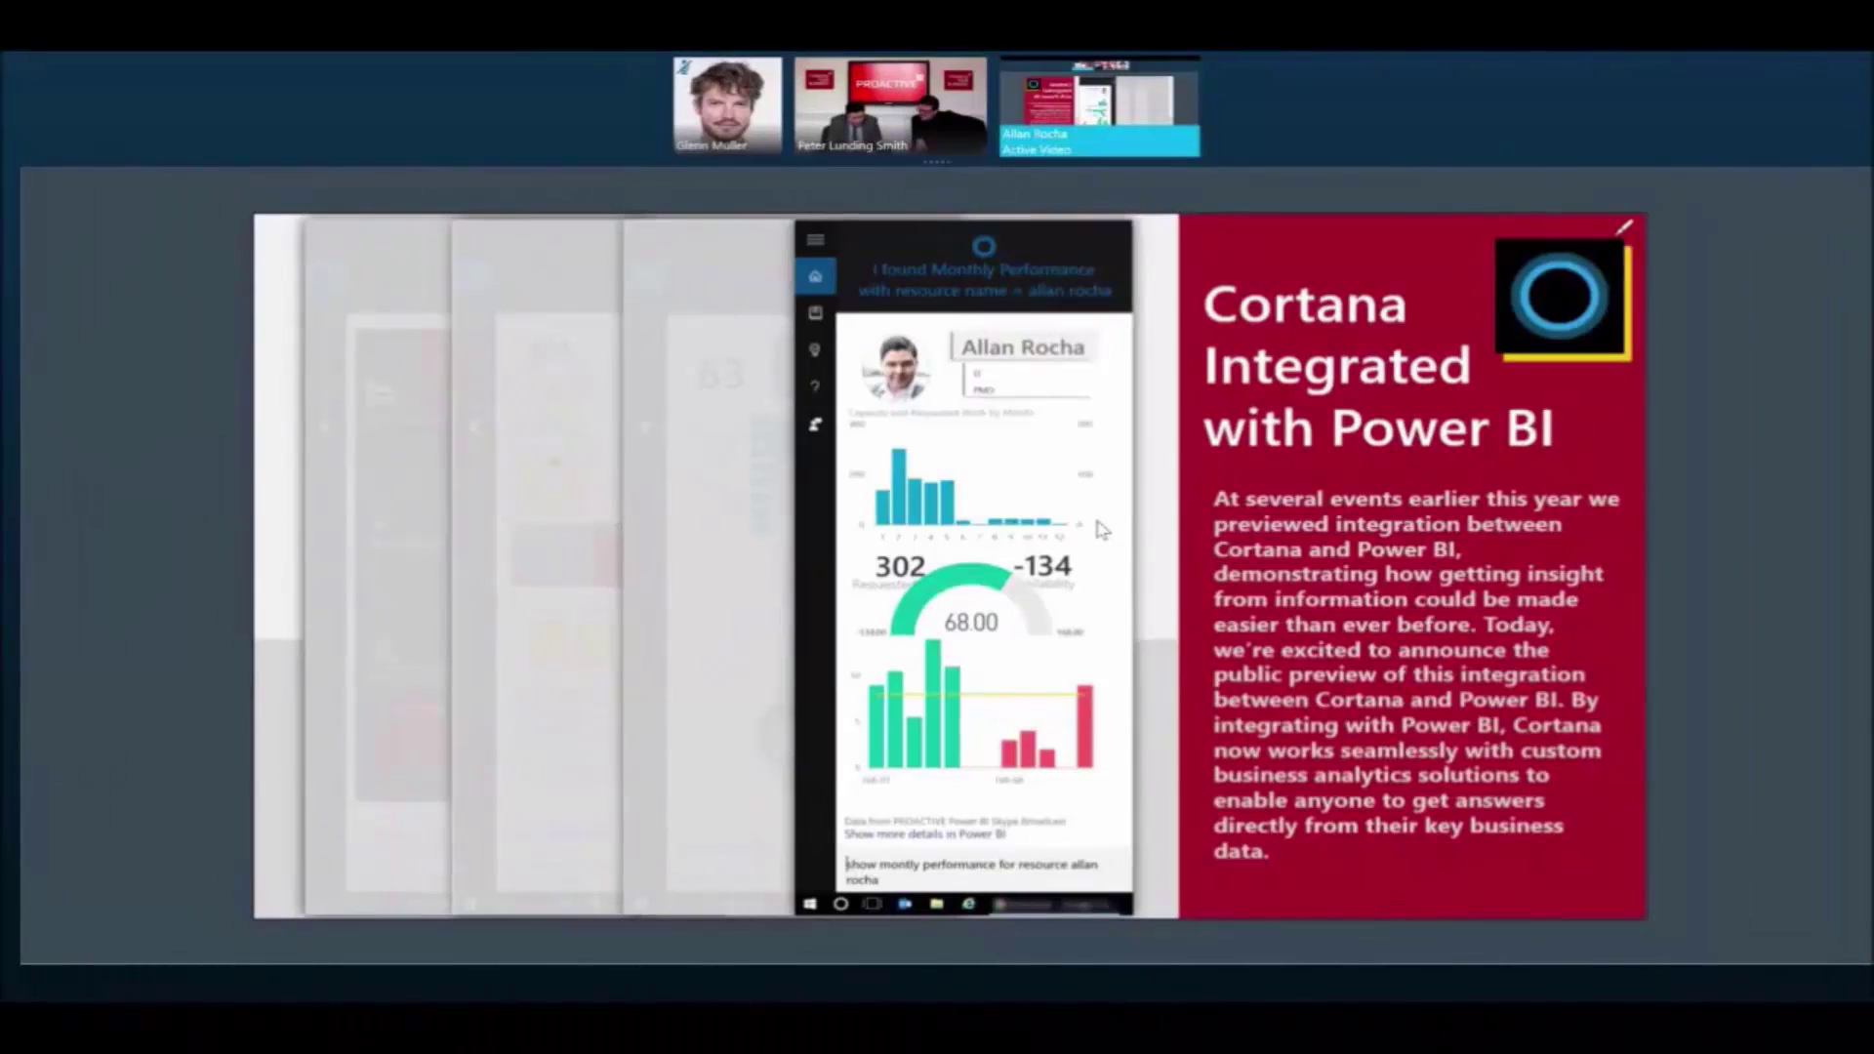
# Ask Cortana for the monthly performance of the named resource.
pyautogui.press('super')
pyautogui.write('show')
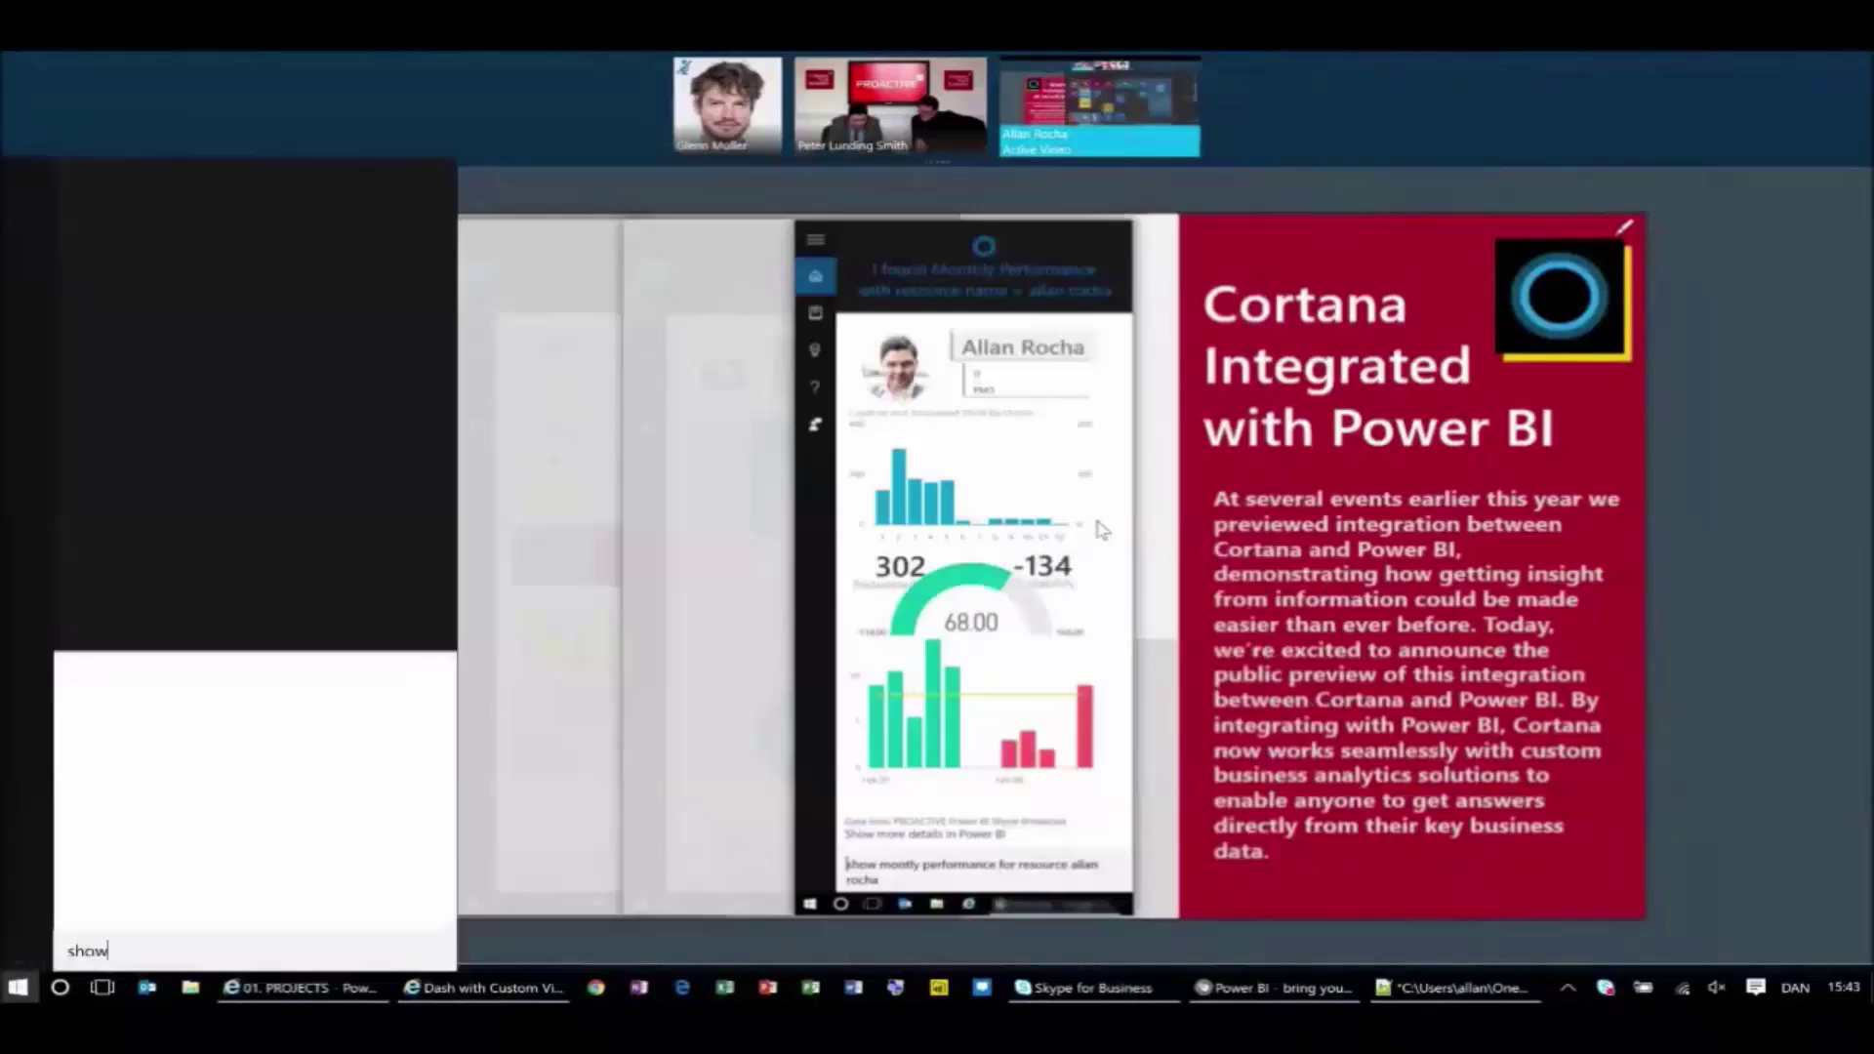
pyautogui.write(' performance for ')
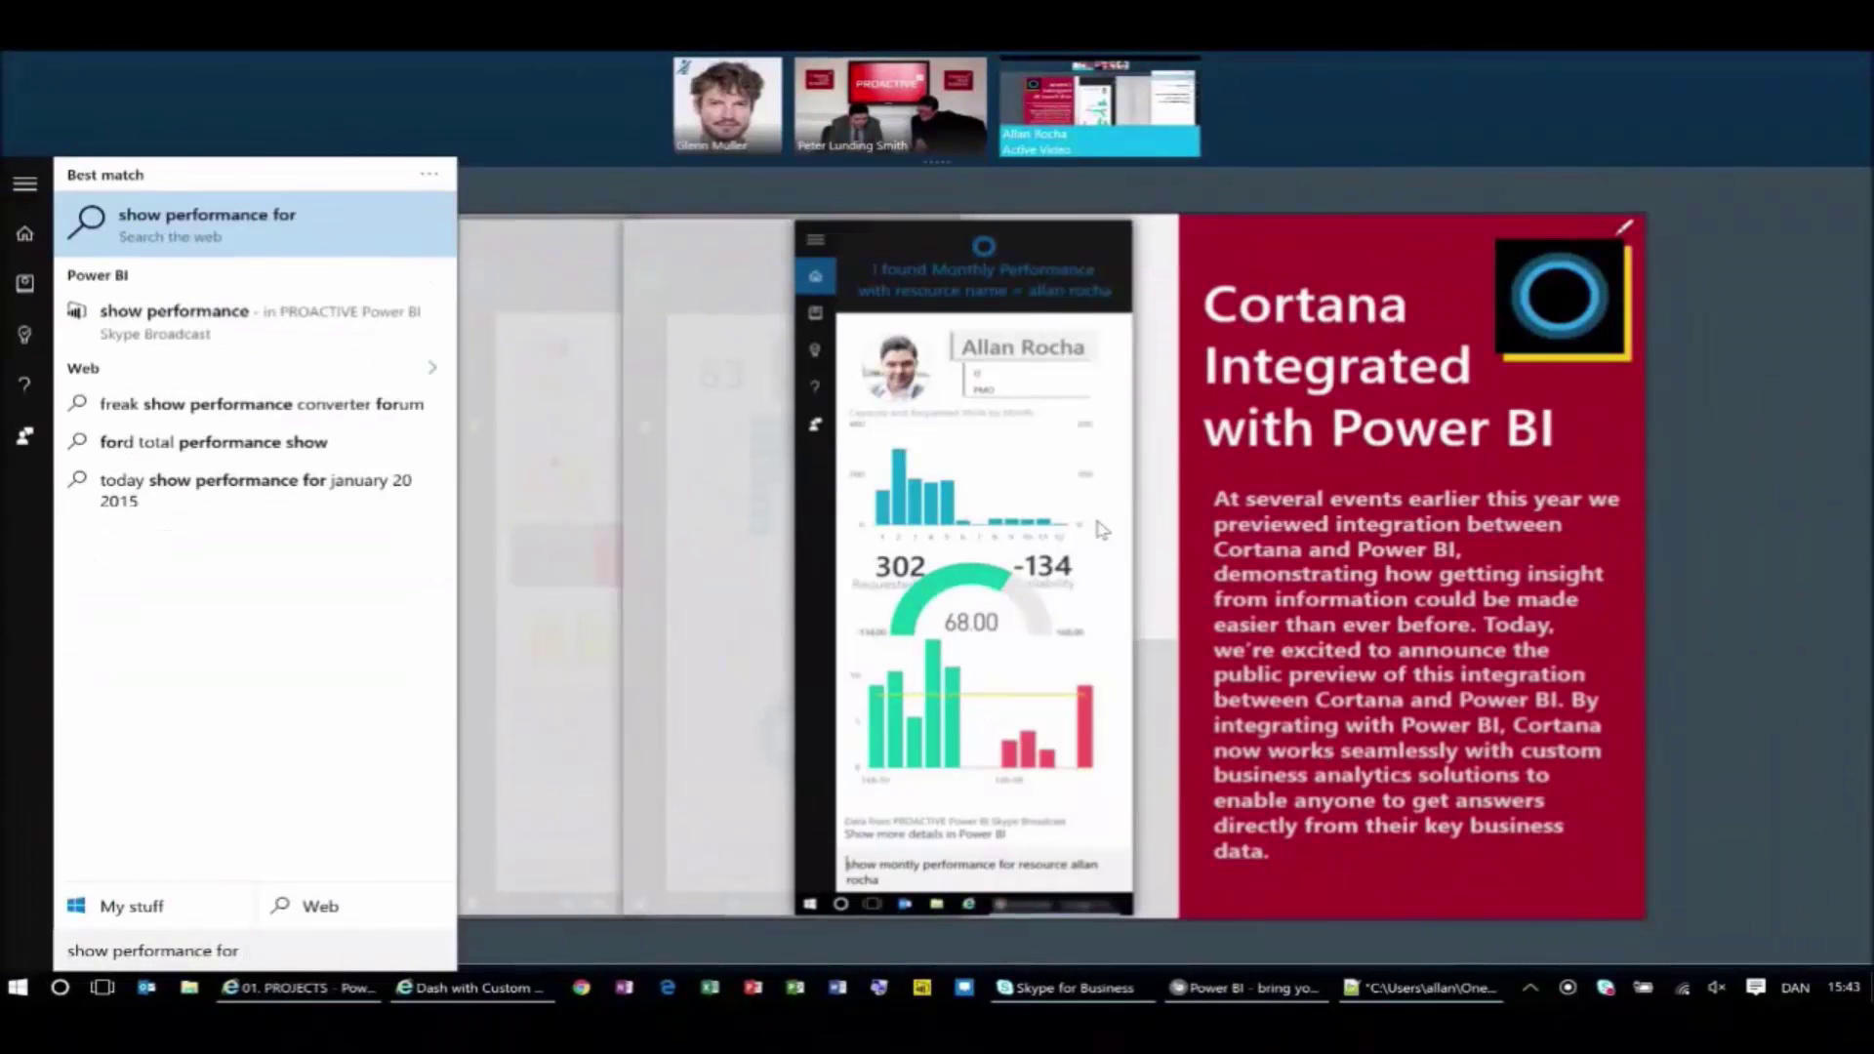
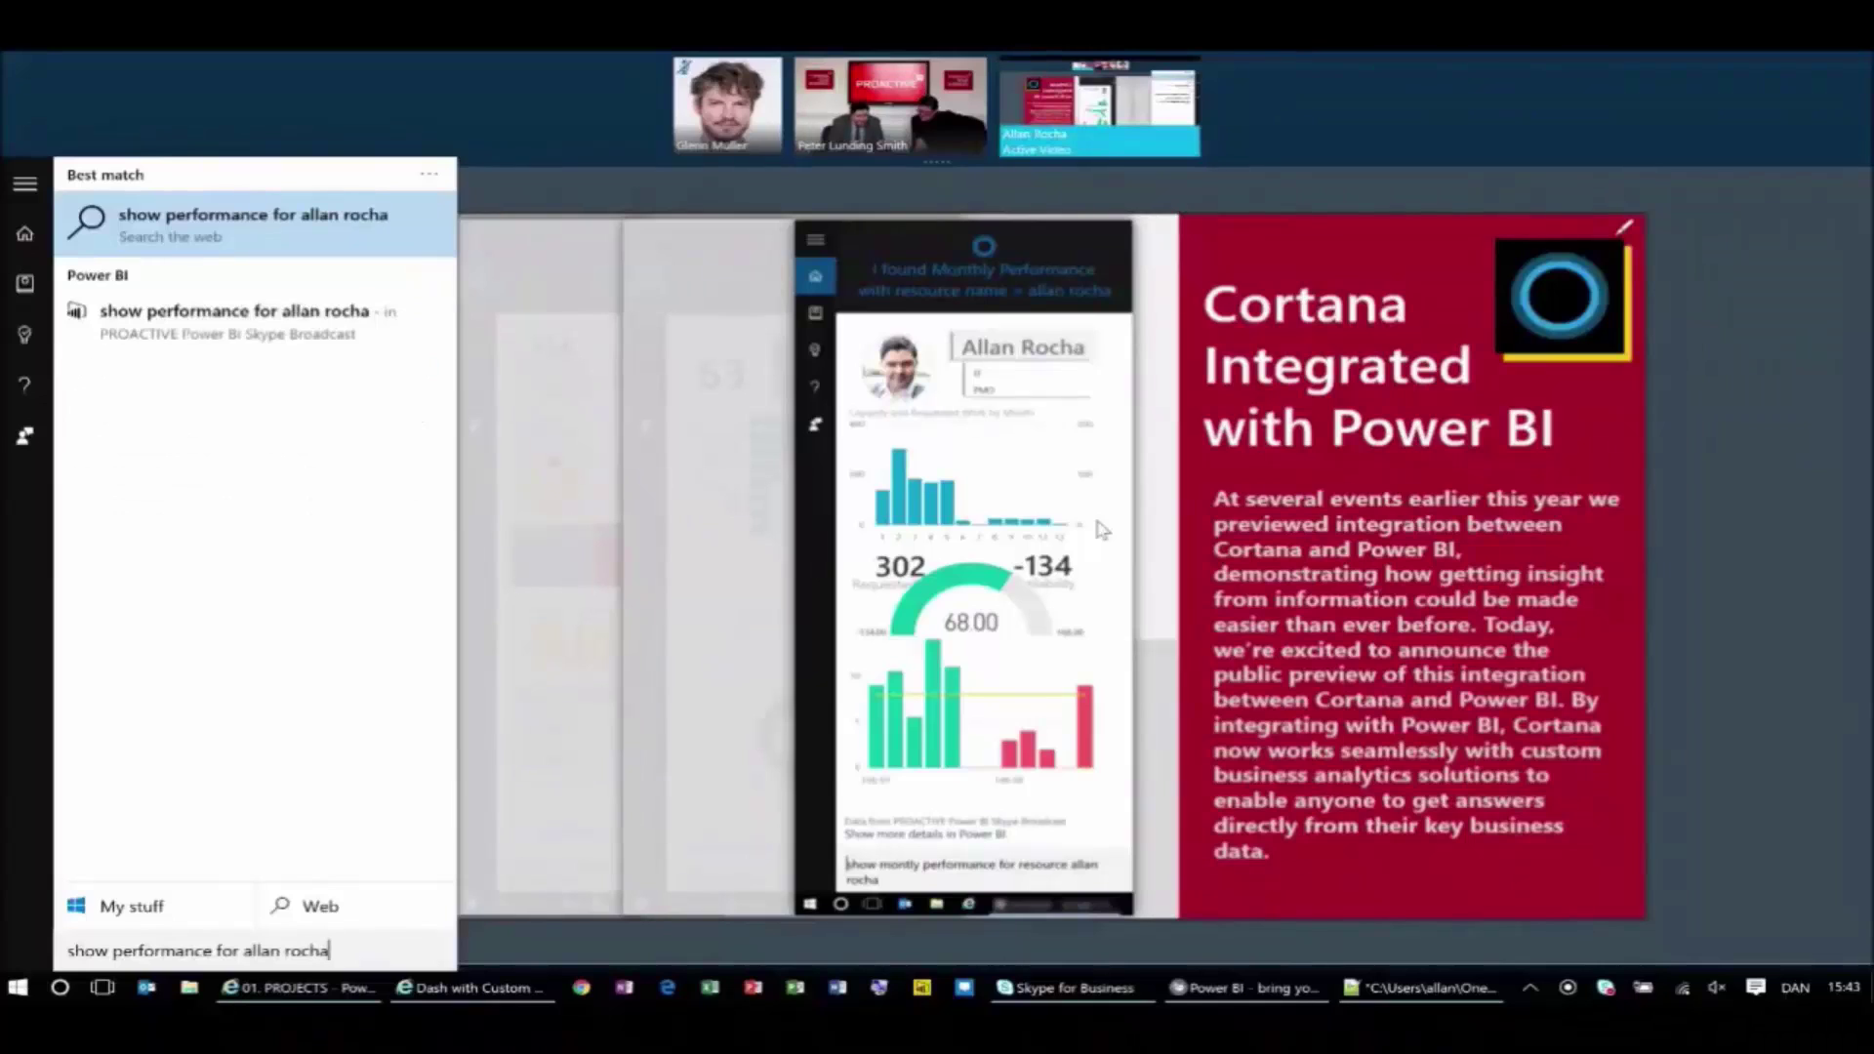
pyautogui.press('Return')
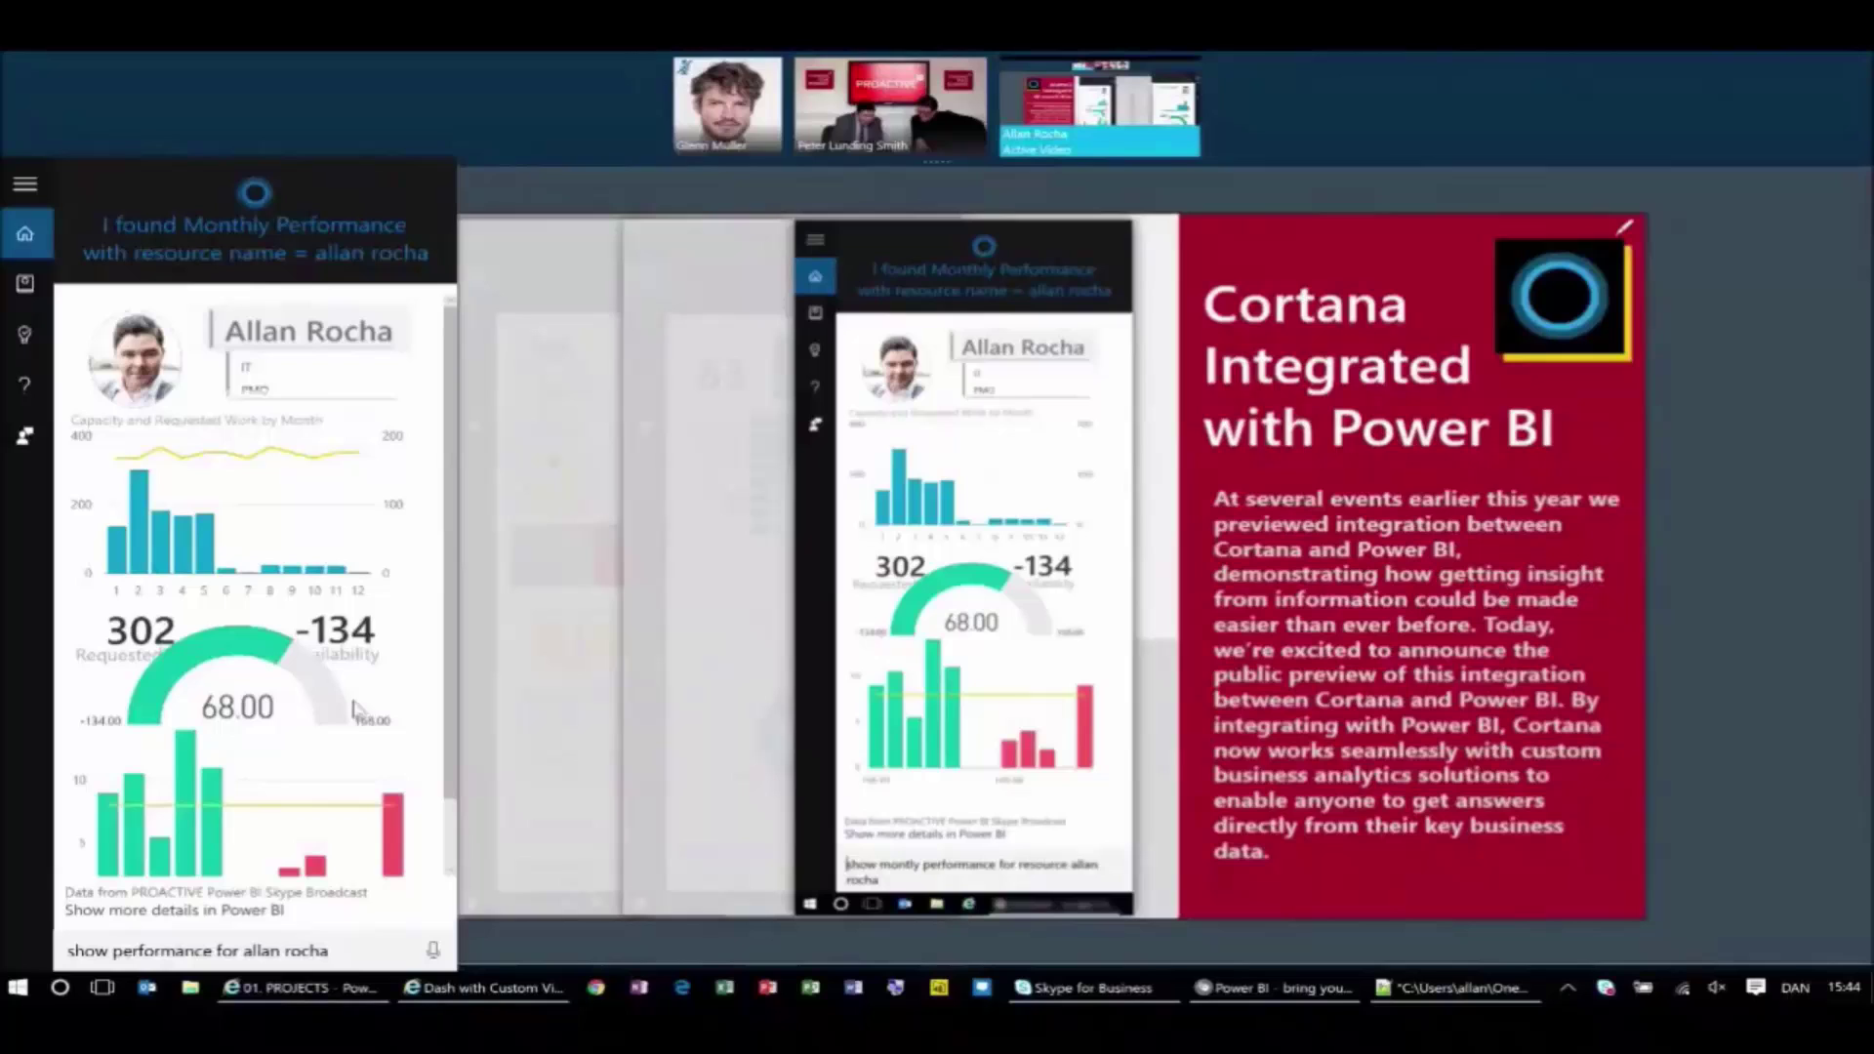
# Toggle the month 1 and month 2 bars, leaving month 2 highlighted.
pyautogui.click(138, 527)
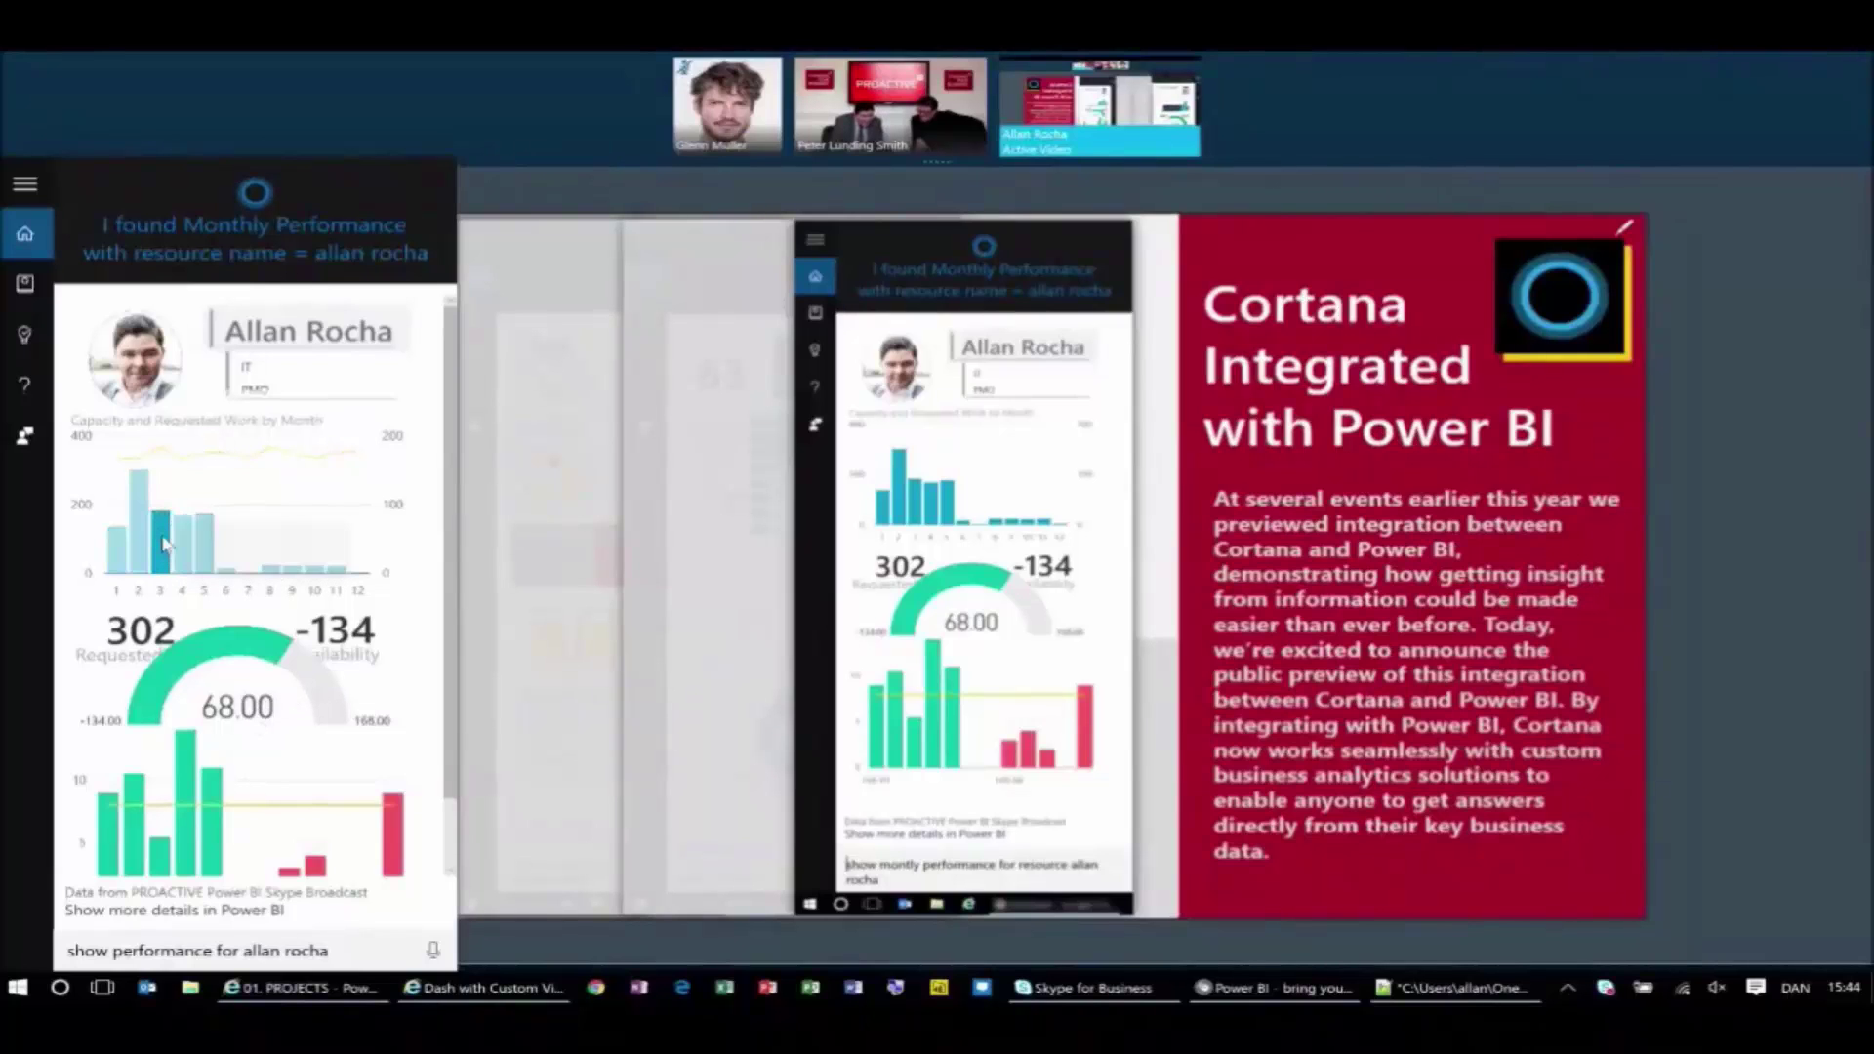
pyautogui.click(142, 536)
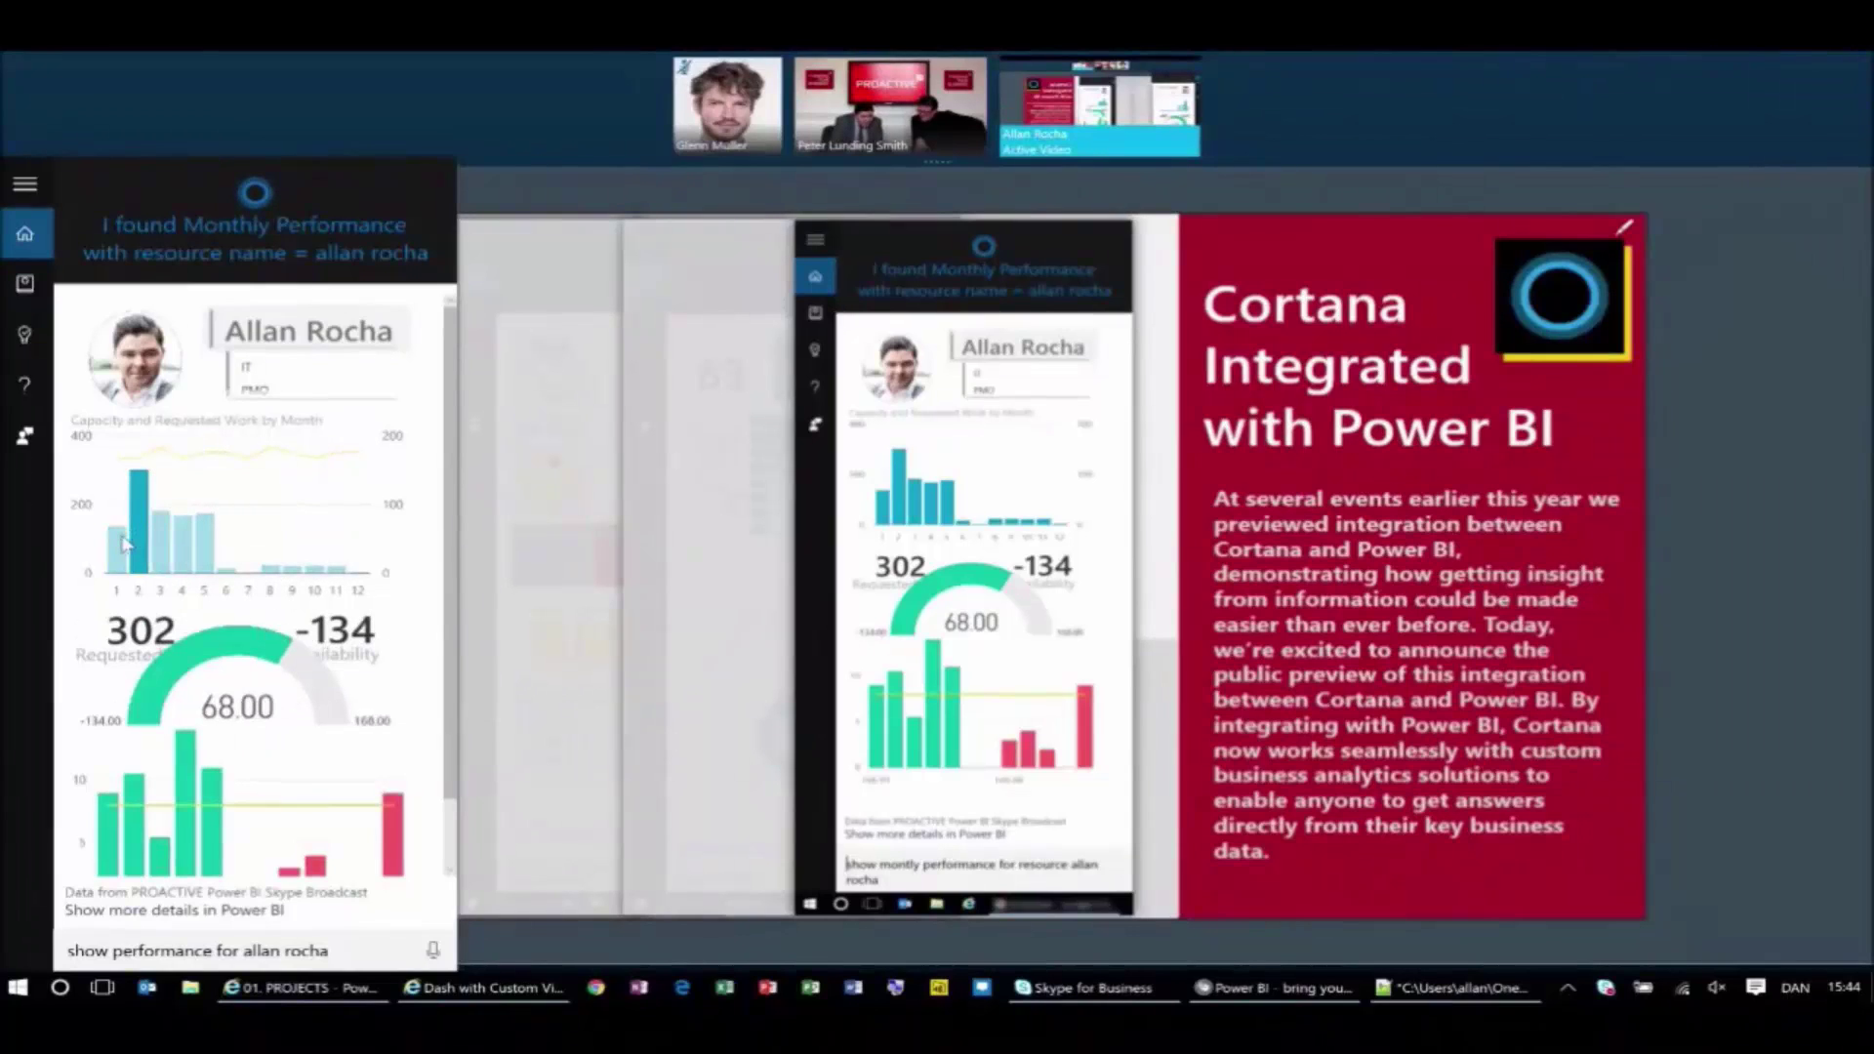
pyautogui.click(138, 541)
pyautogui.click(140, 542)
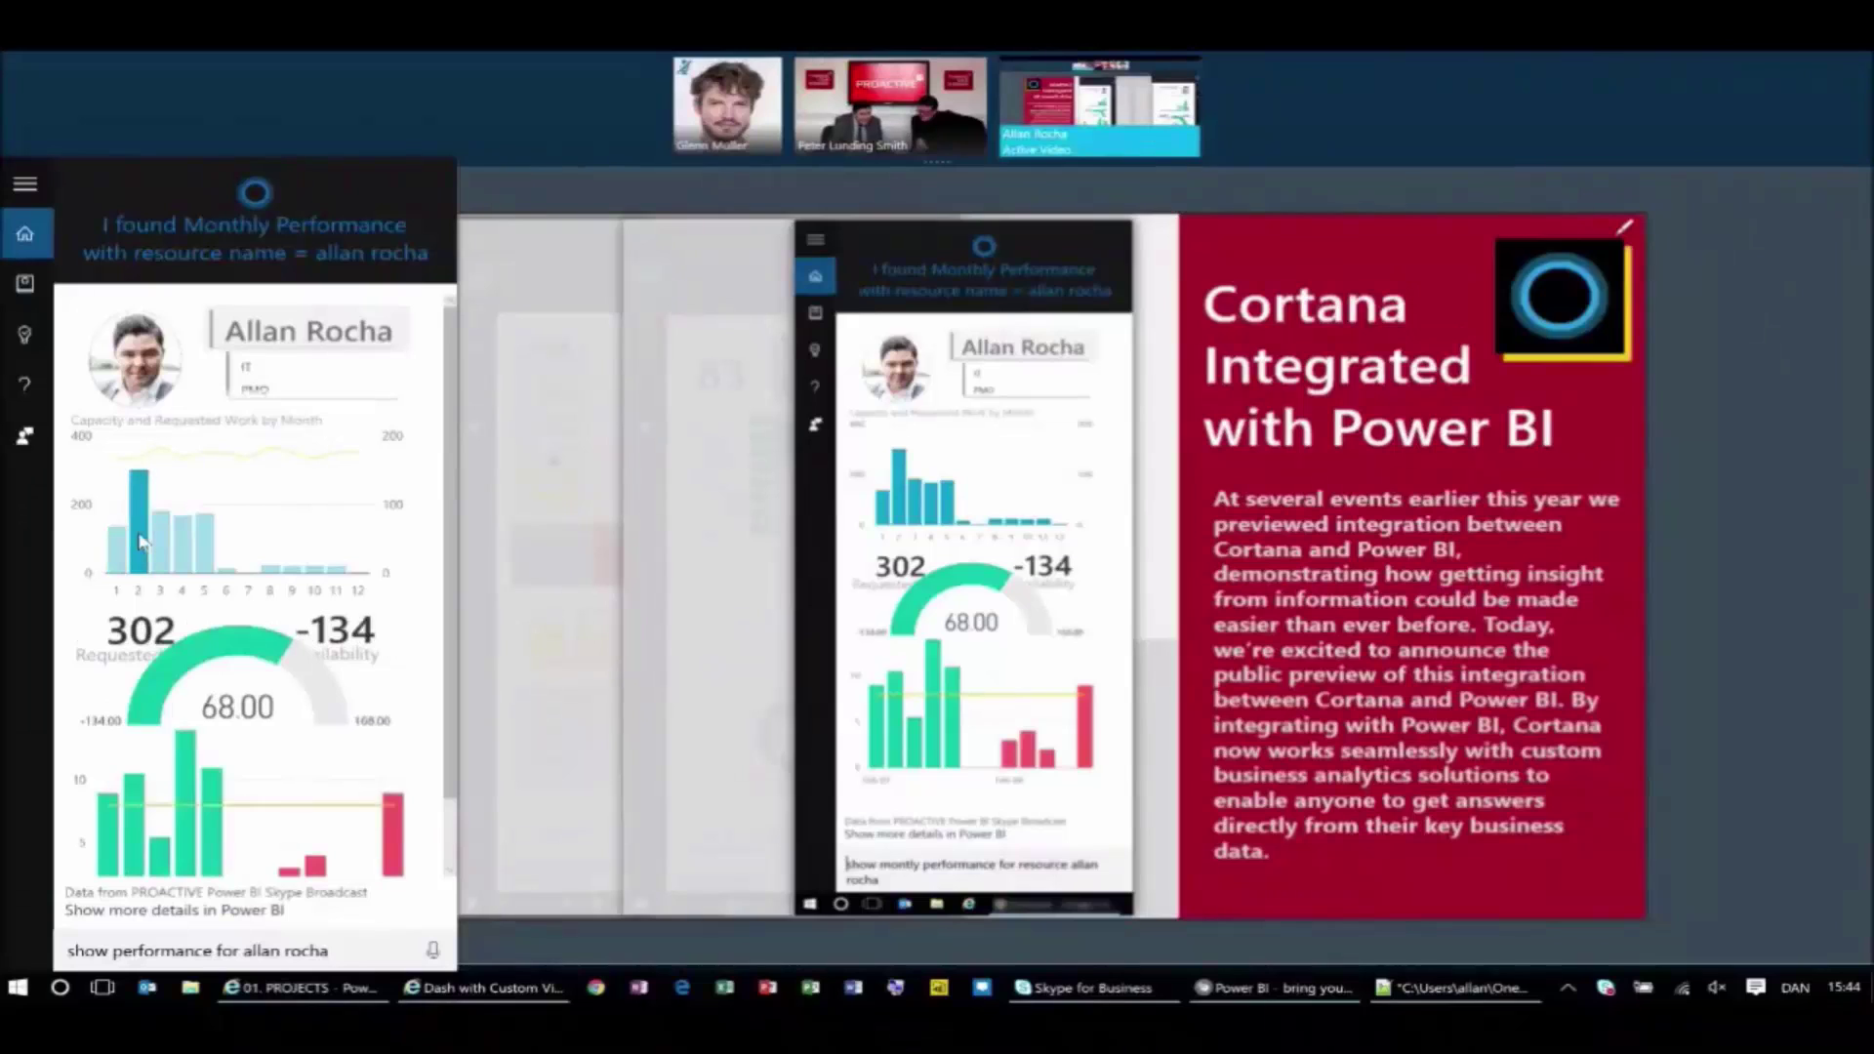